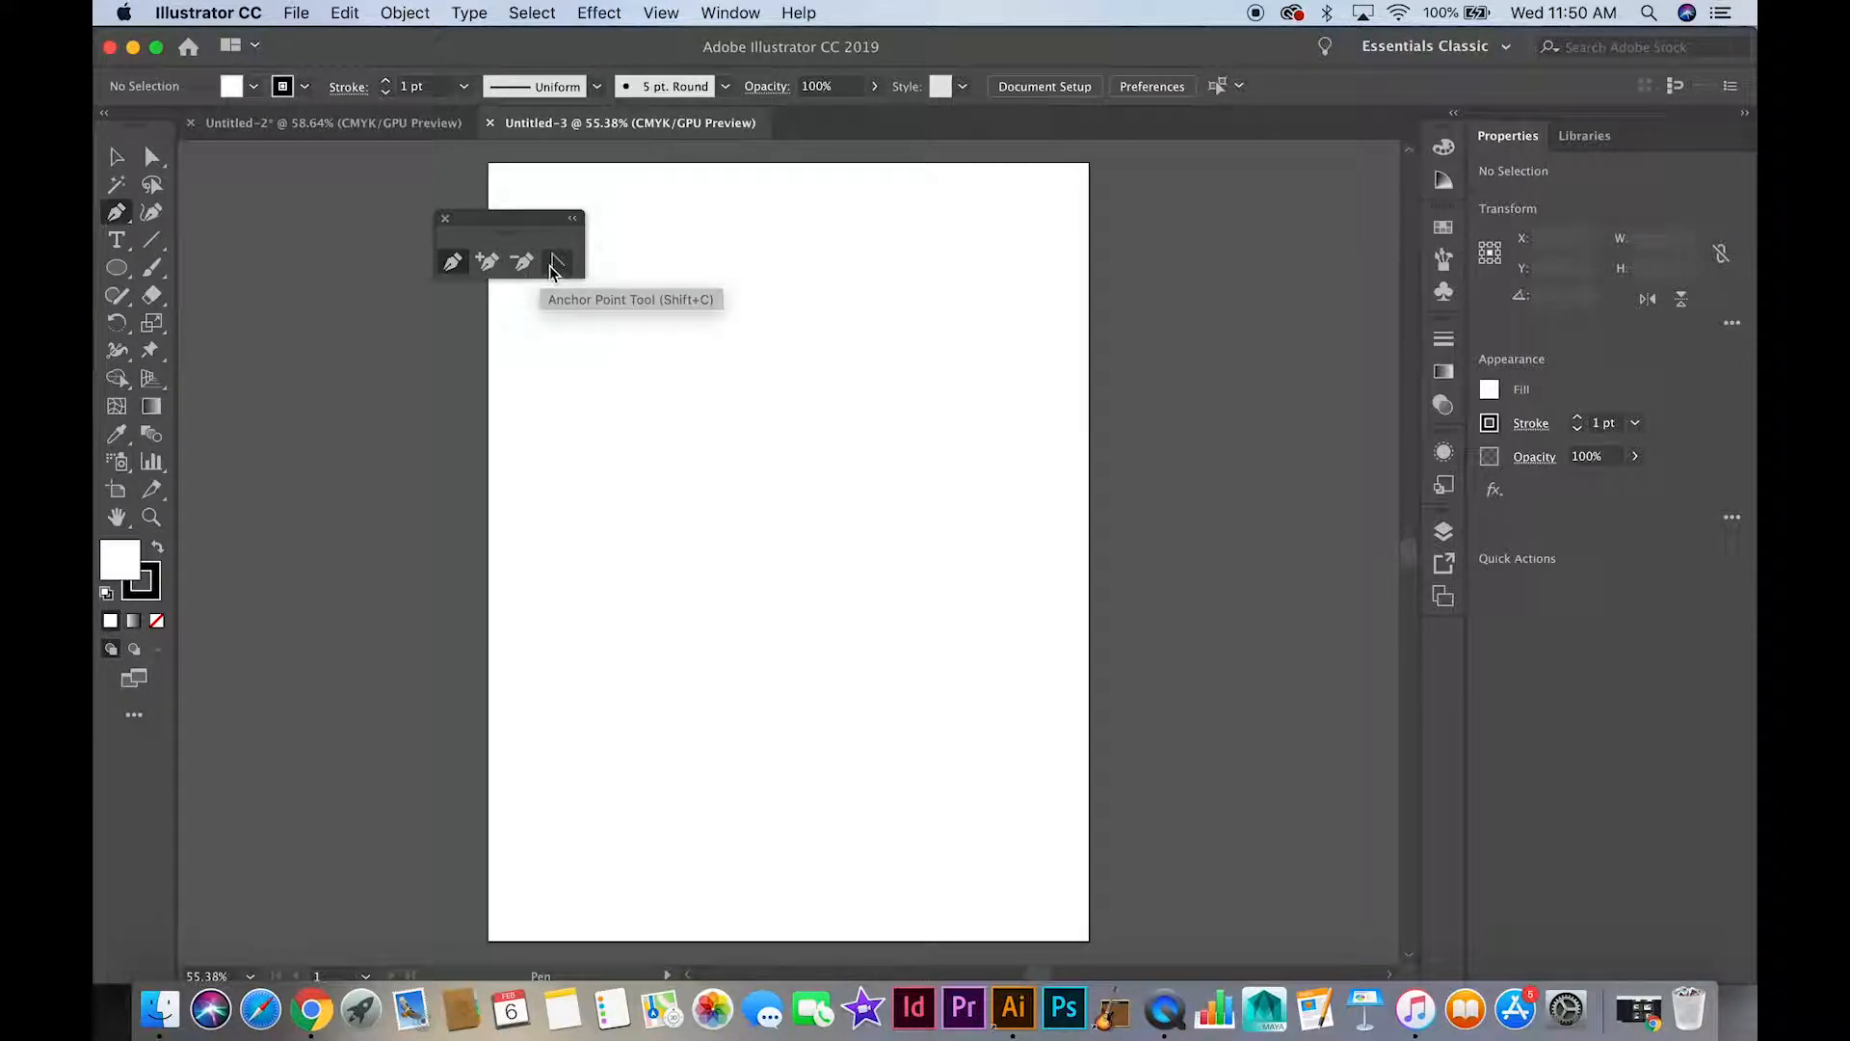
Draw an open path of straight segments with the Pen tool, with two peaks and a flat lower edge, on the artboard's upper half
click(610, 446)
click(655, 365)
click(691, 417)
click(737, 358)
click(763, 412)
click(806, 455)
click(771, 502)
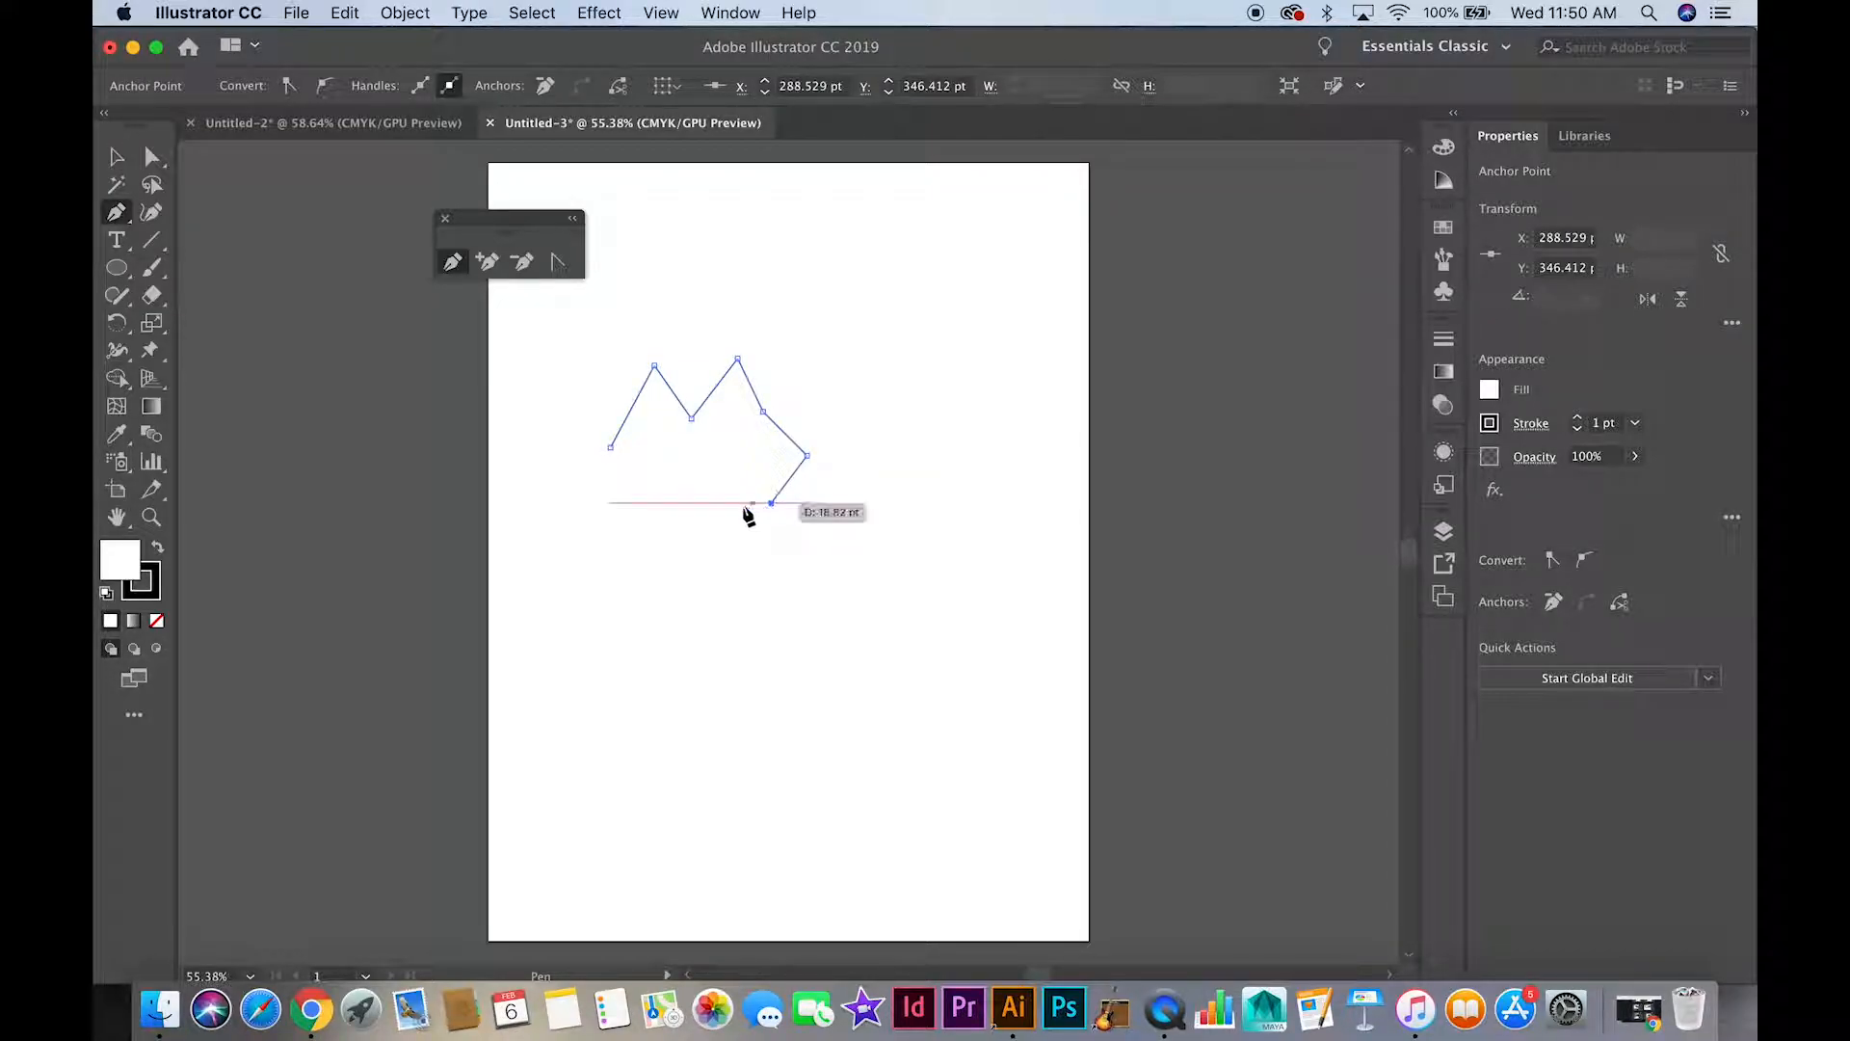
click(690, 502)
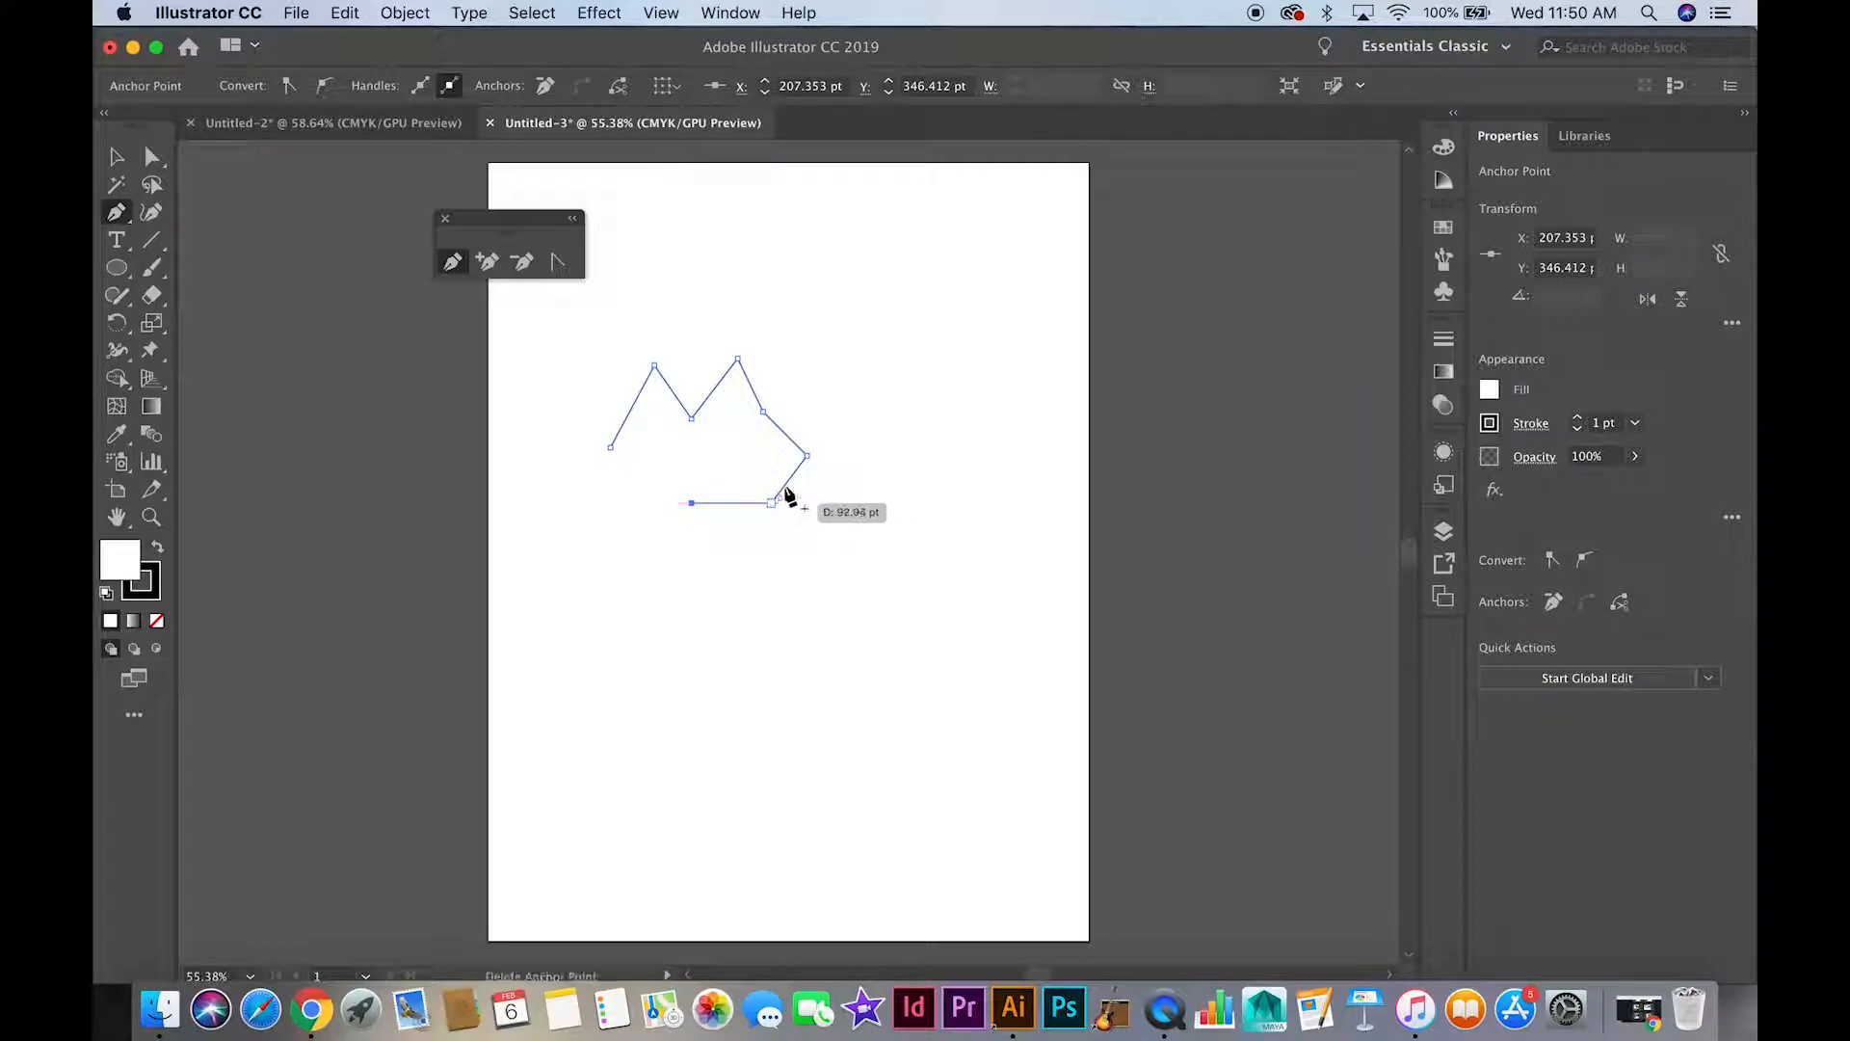
Continue the path with curved segments below and close it at its starting point, forming a shape about 284 by 296 pt
click(624, 542)
drag(624, 545, 579, 669)
drag(529, 563, 535, 530)
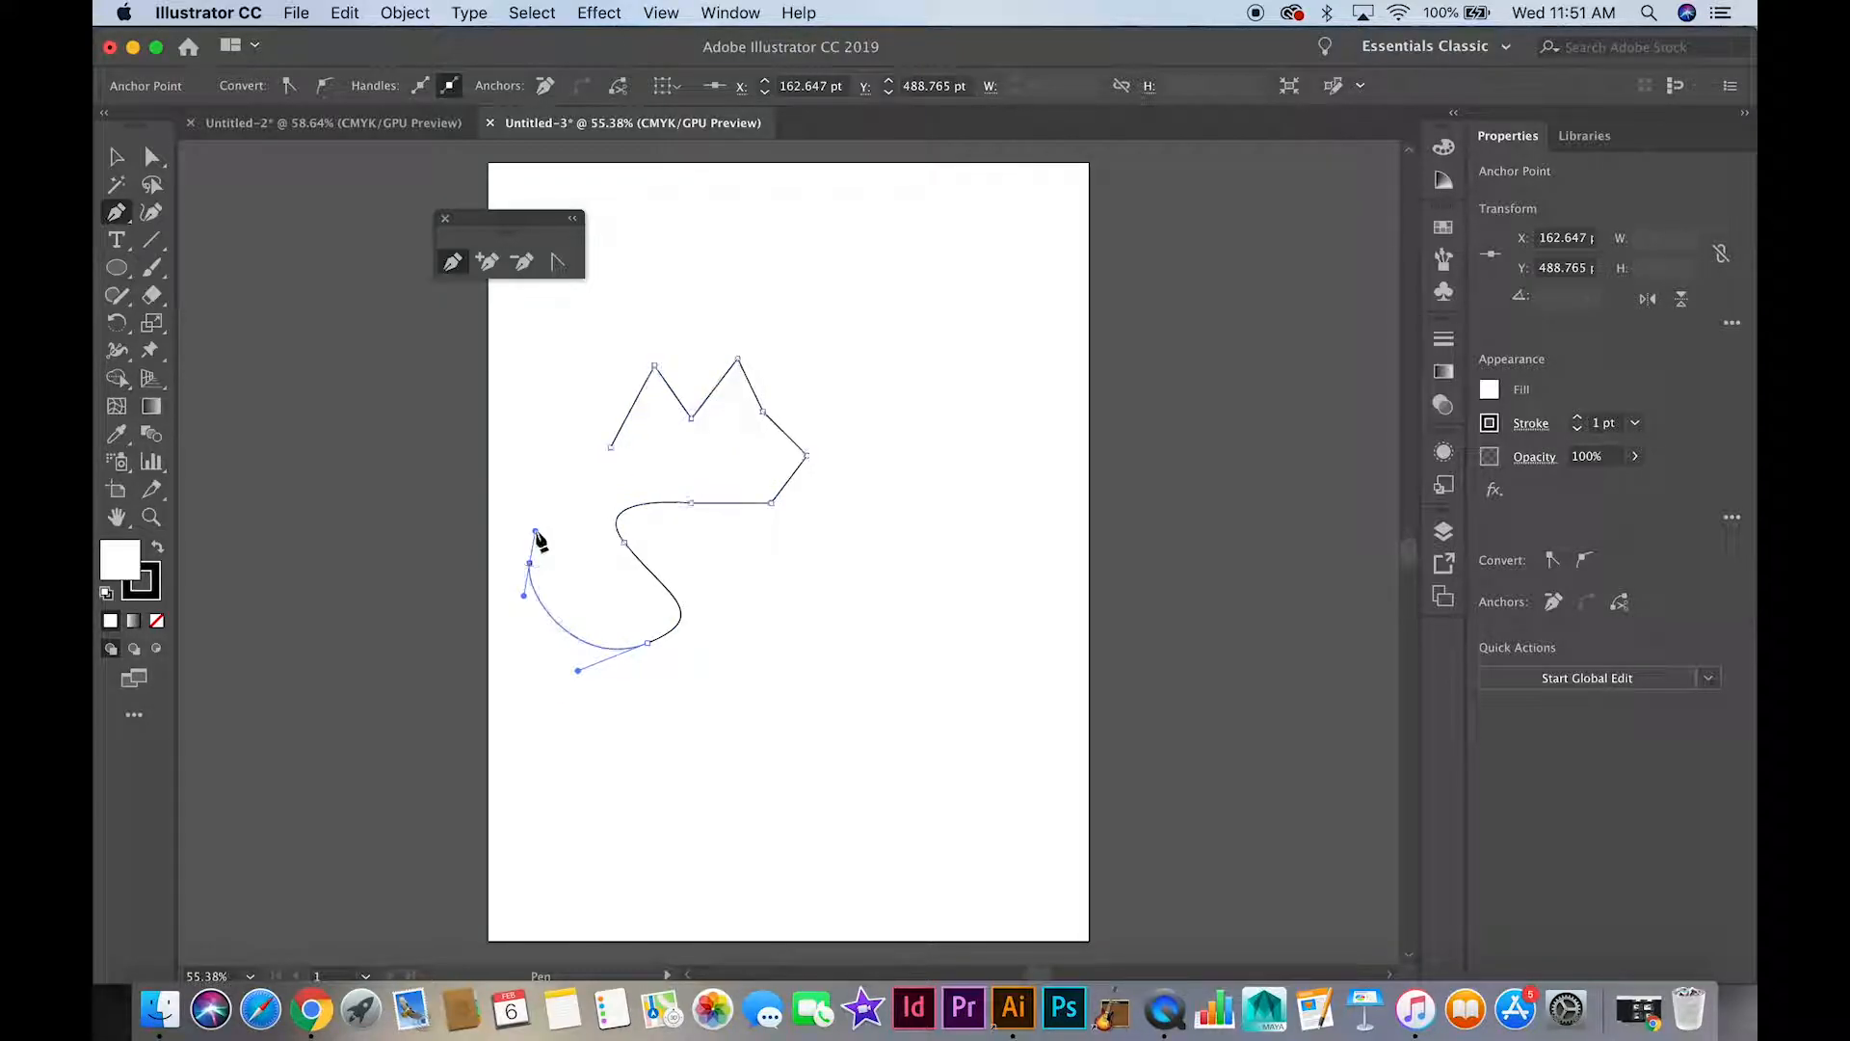
drag(546, 455, 577, 453)
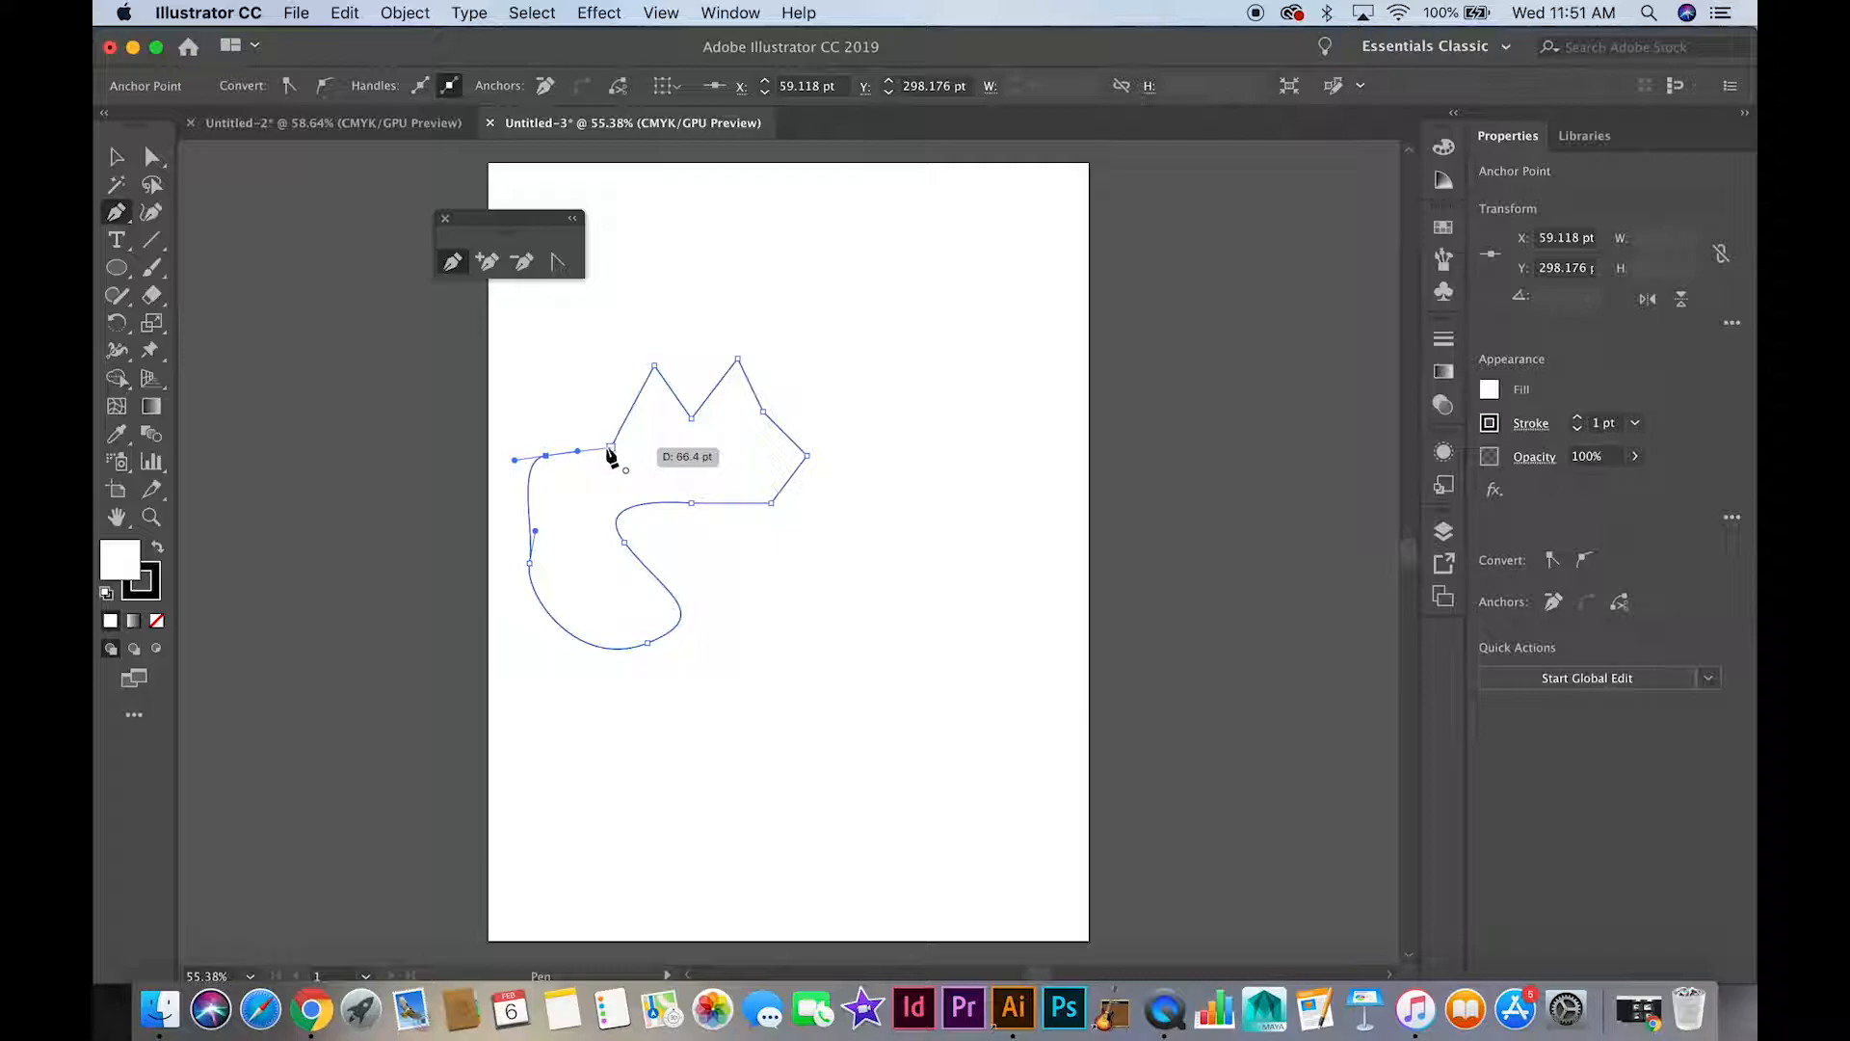
click(611, 450)
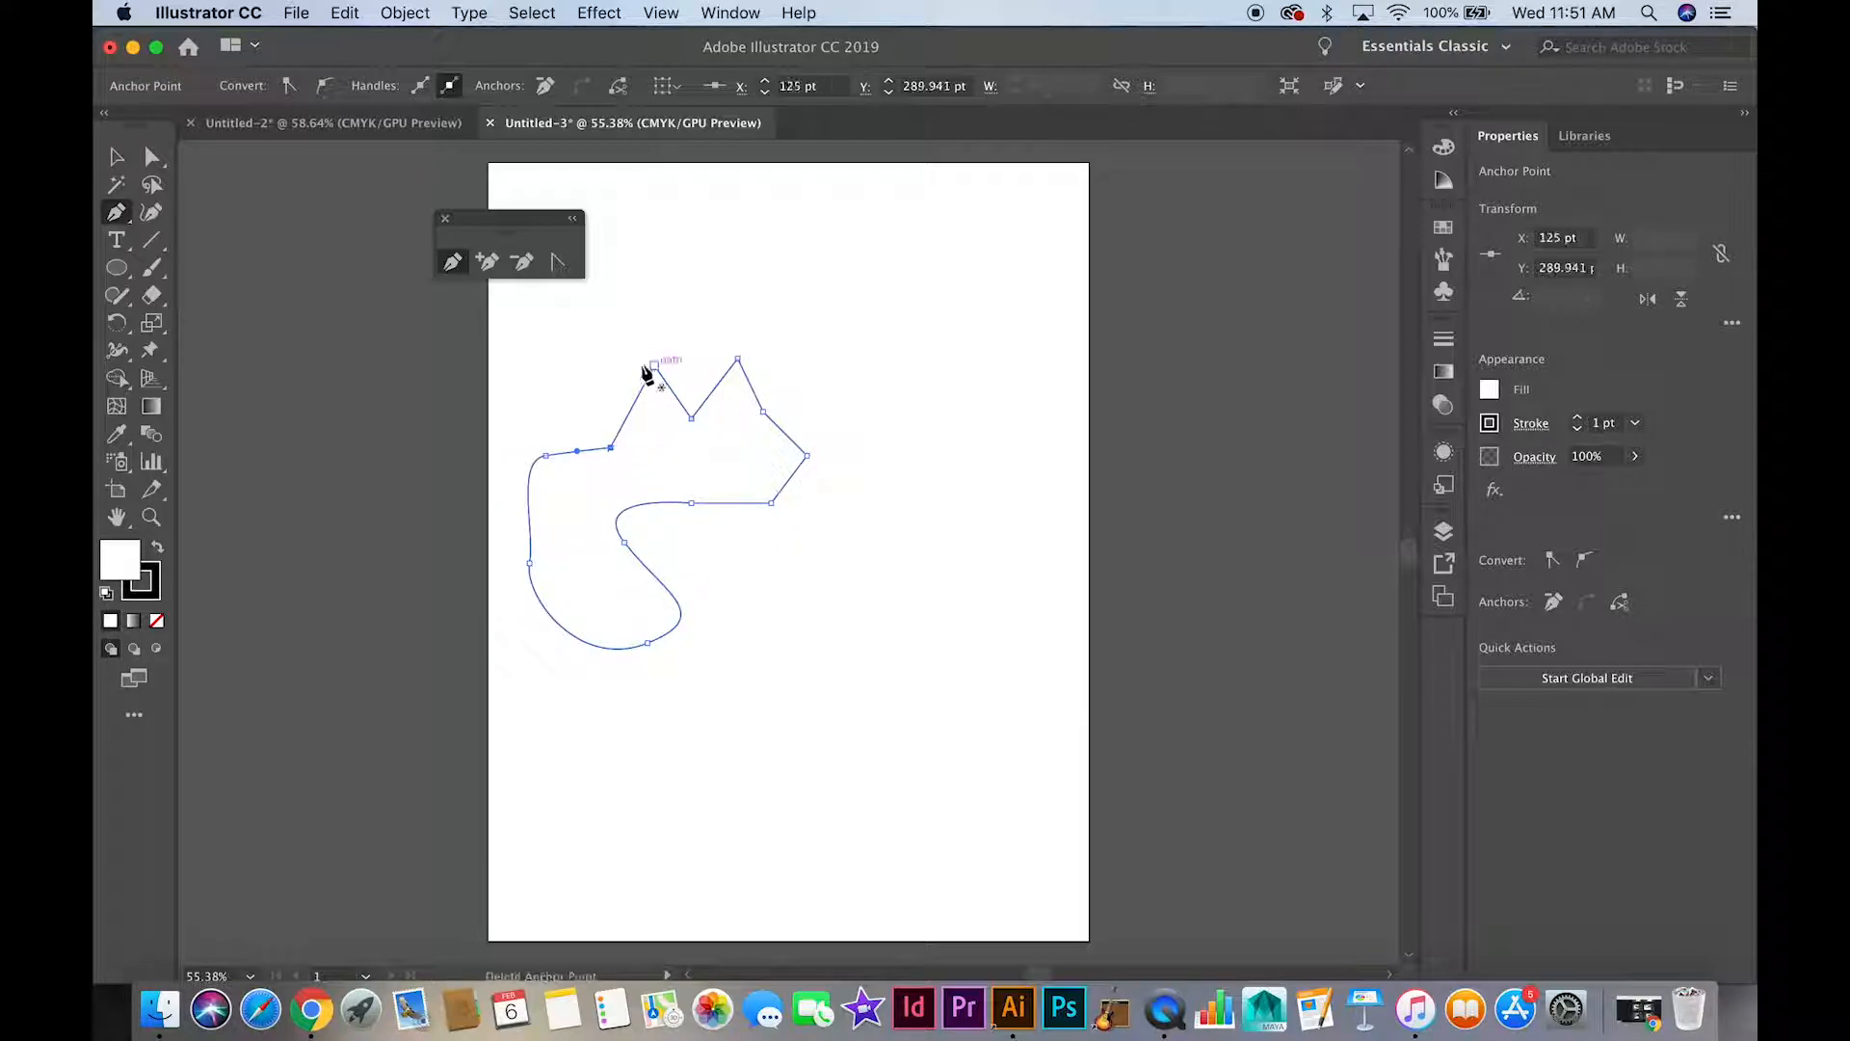
Move the closed shape toward the artboard's upper right, to about X 360 pt, Y 248 pt
click(116, 156)
click(597, 389)
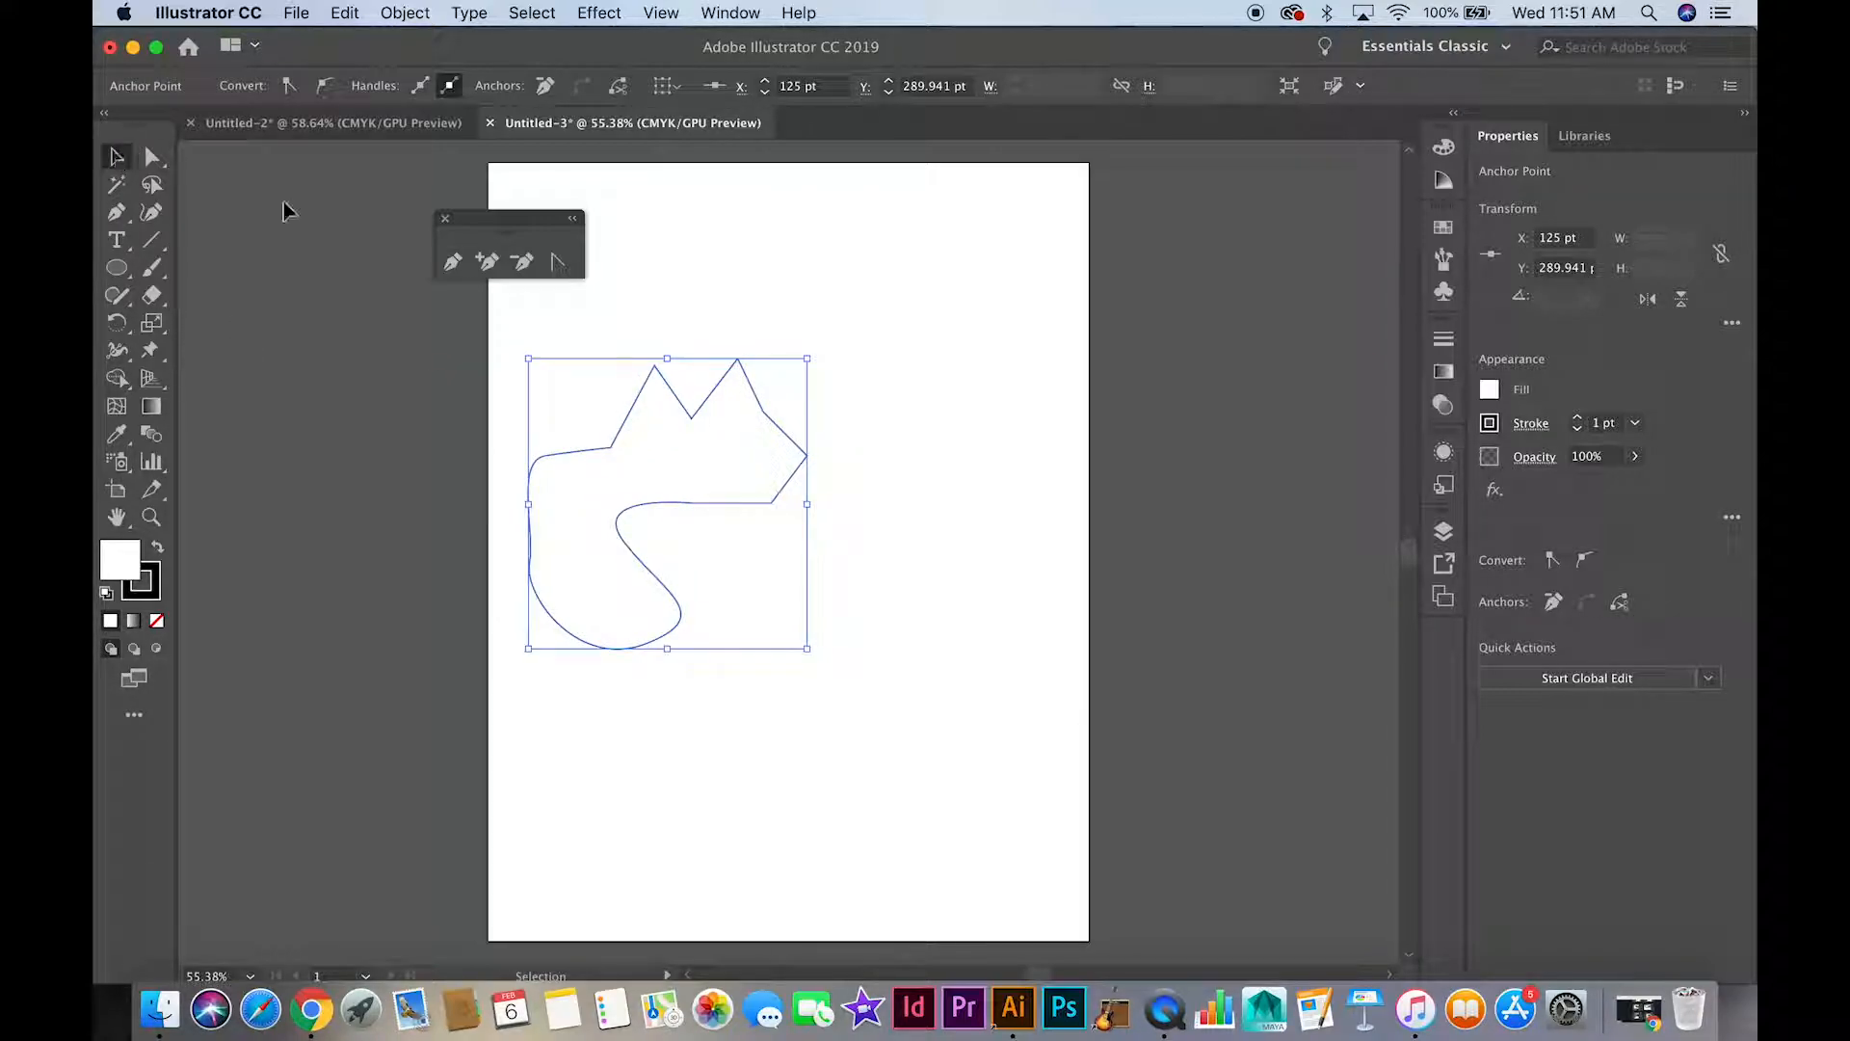
drag(636, 407, 810, 299)
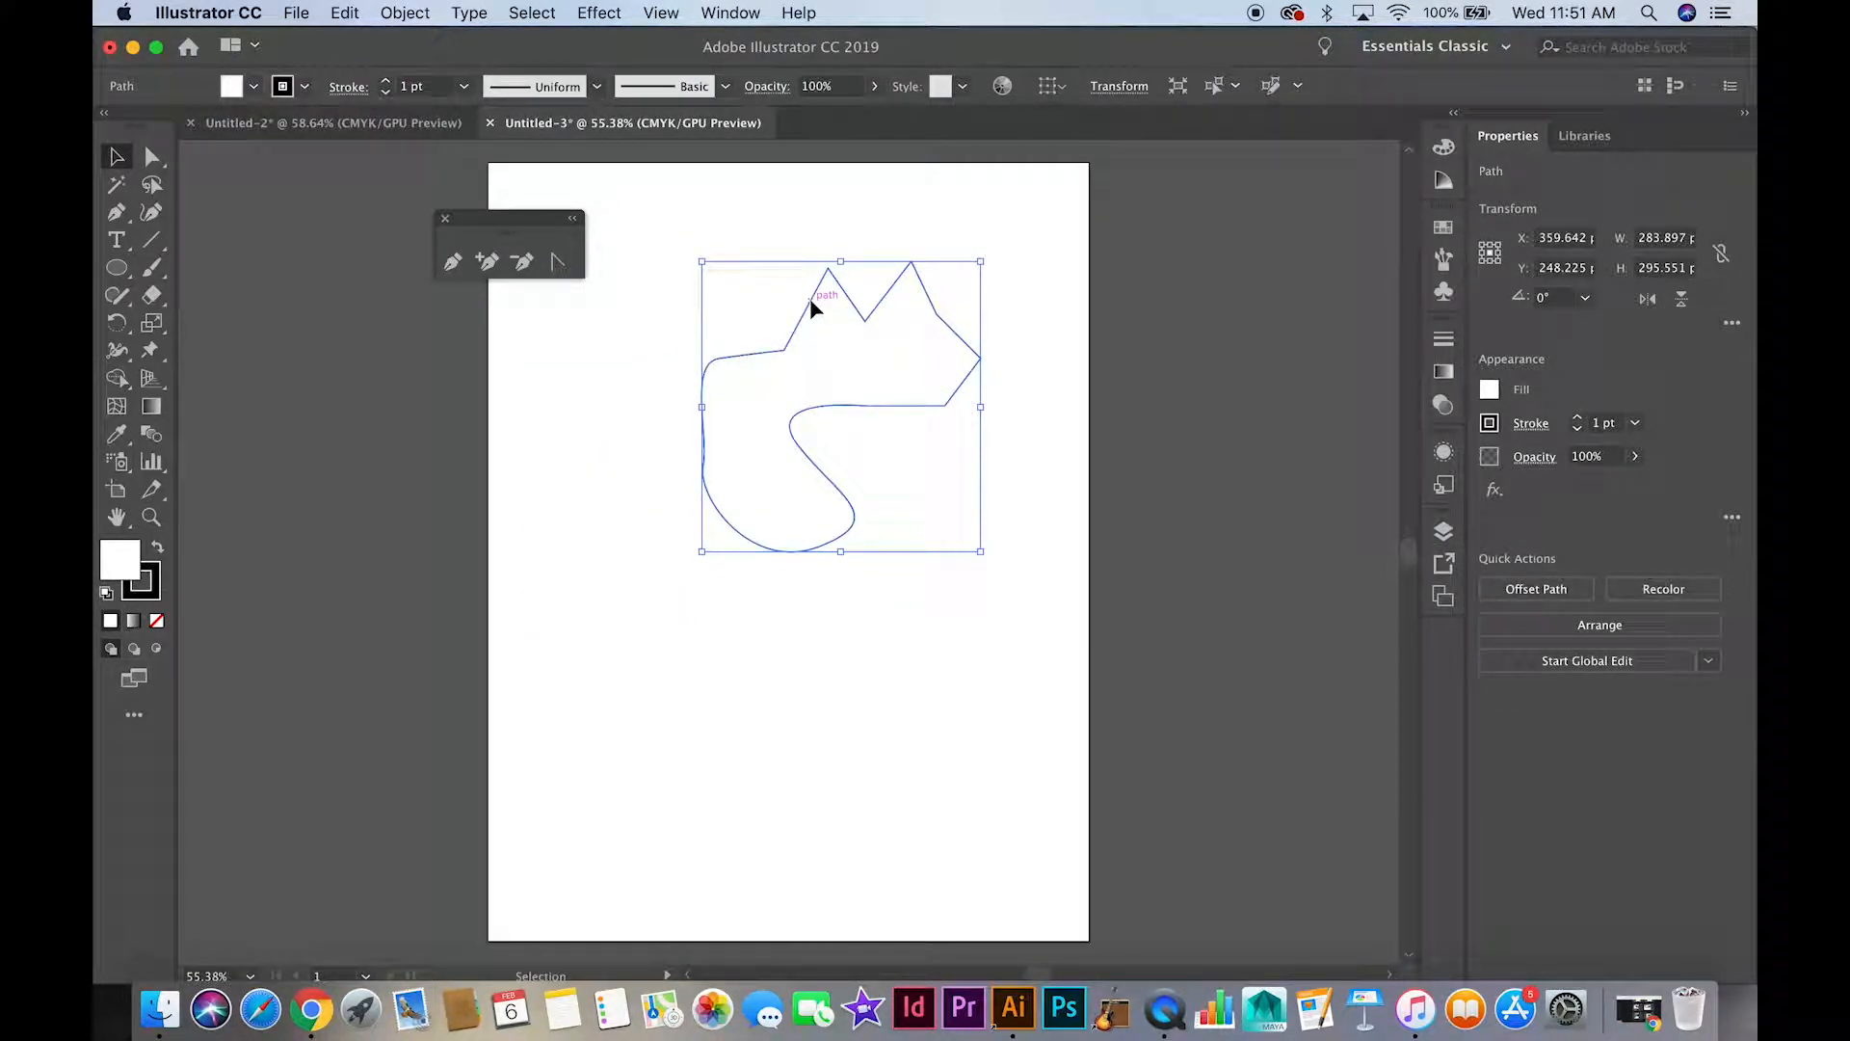
Give the shape a light blue fill and an orange-red 8 pt stroke
click(254, 85)
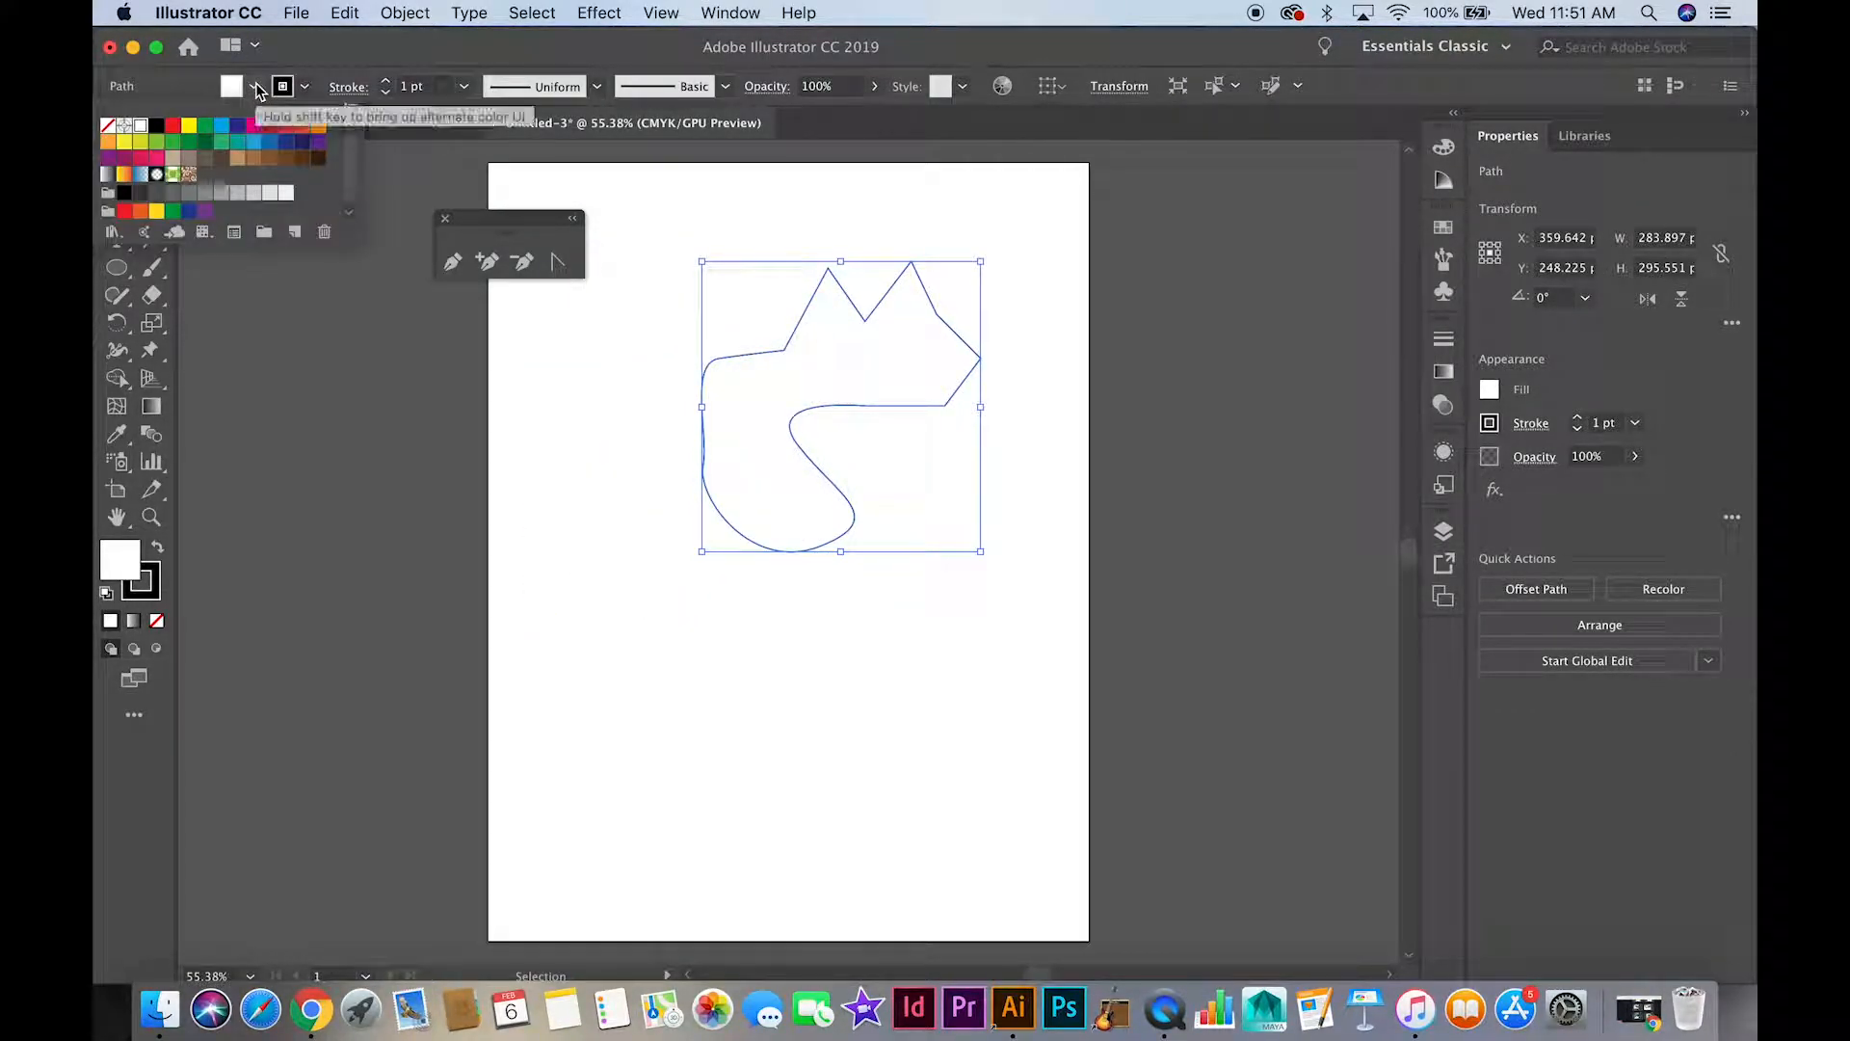
click(222, 131)
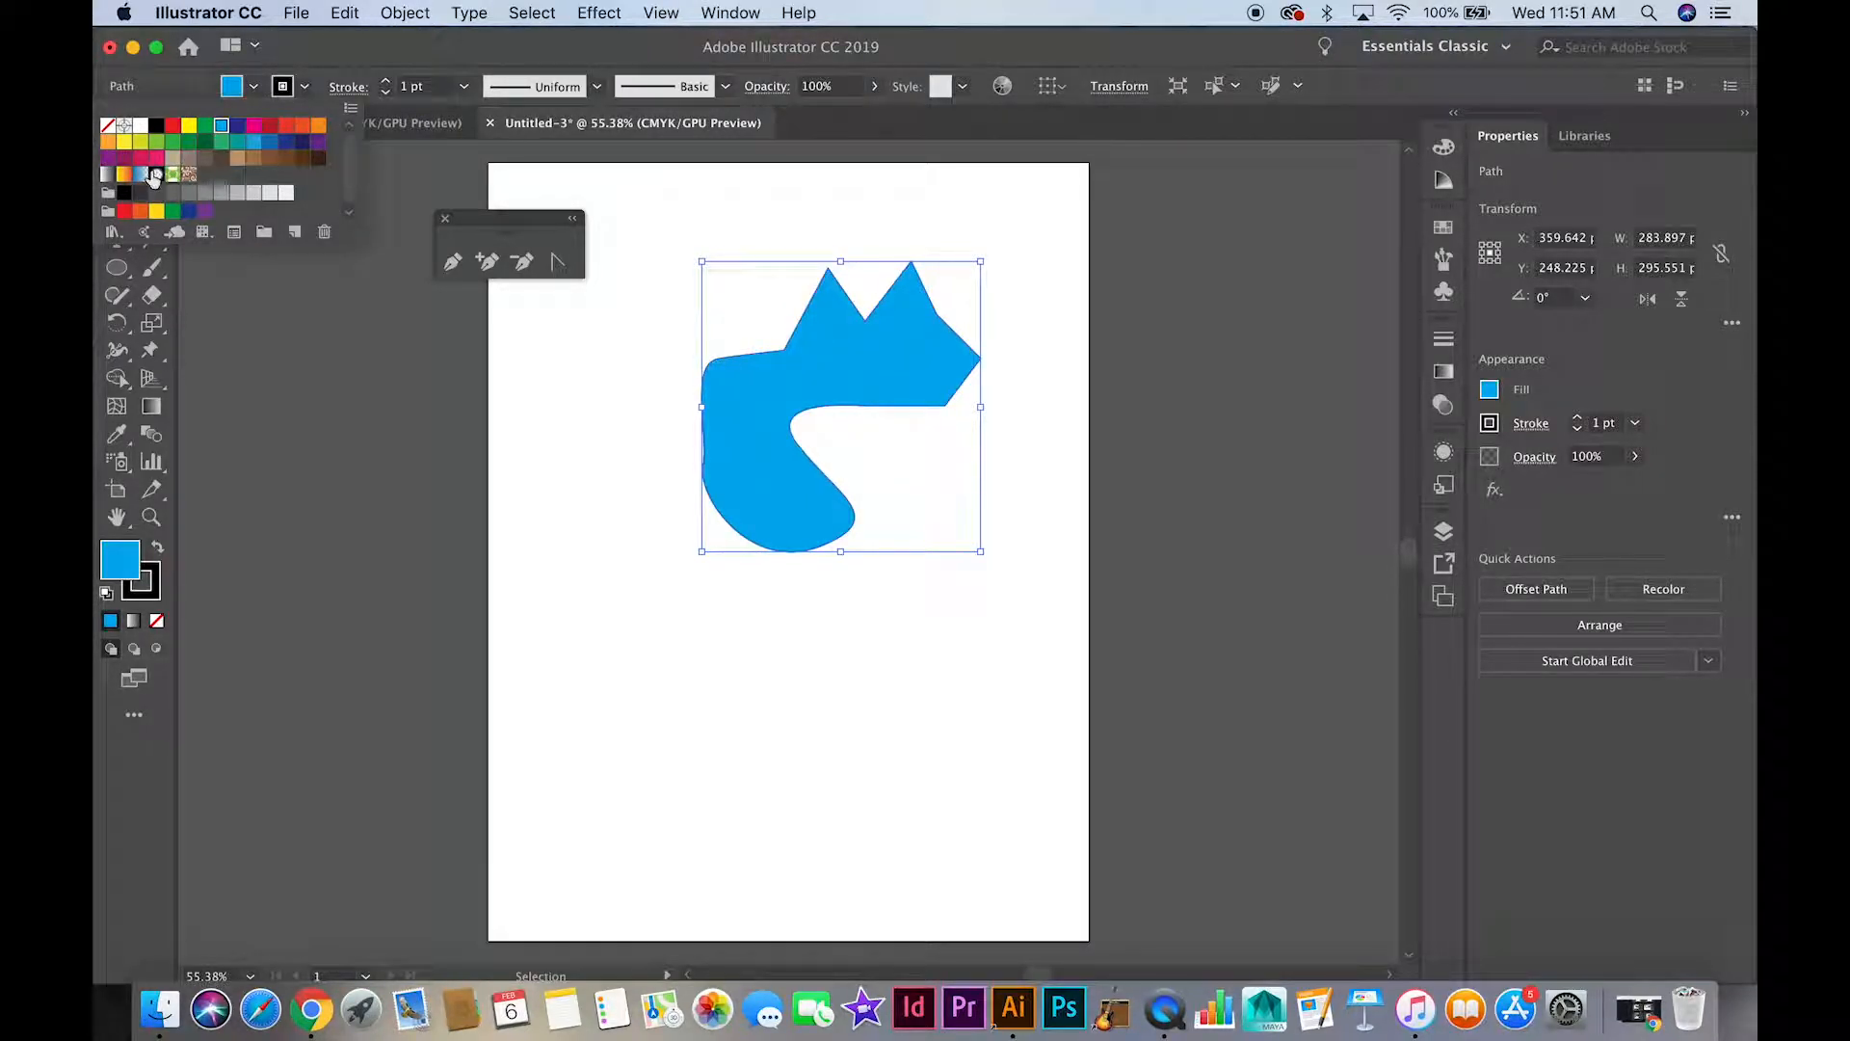
click(305, 86)
click(305, 86)
click(301, 128)
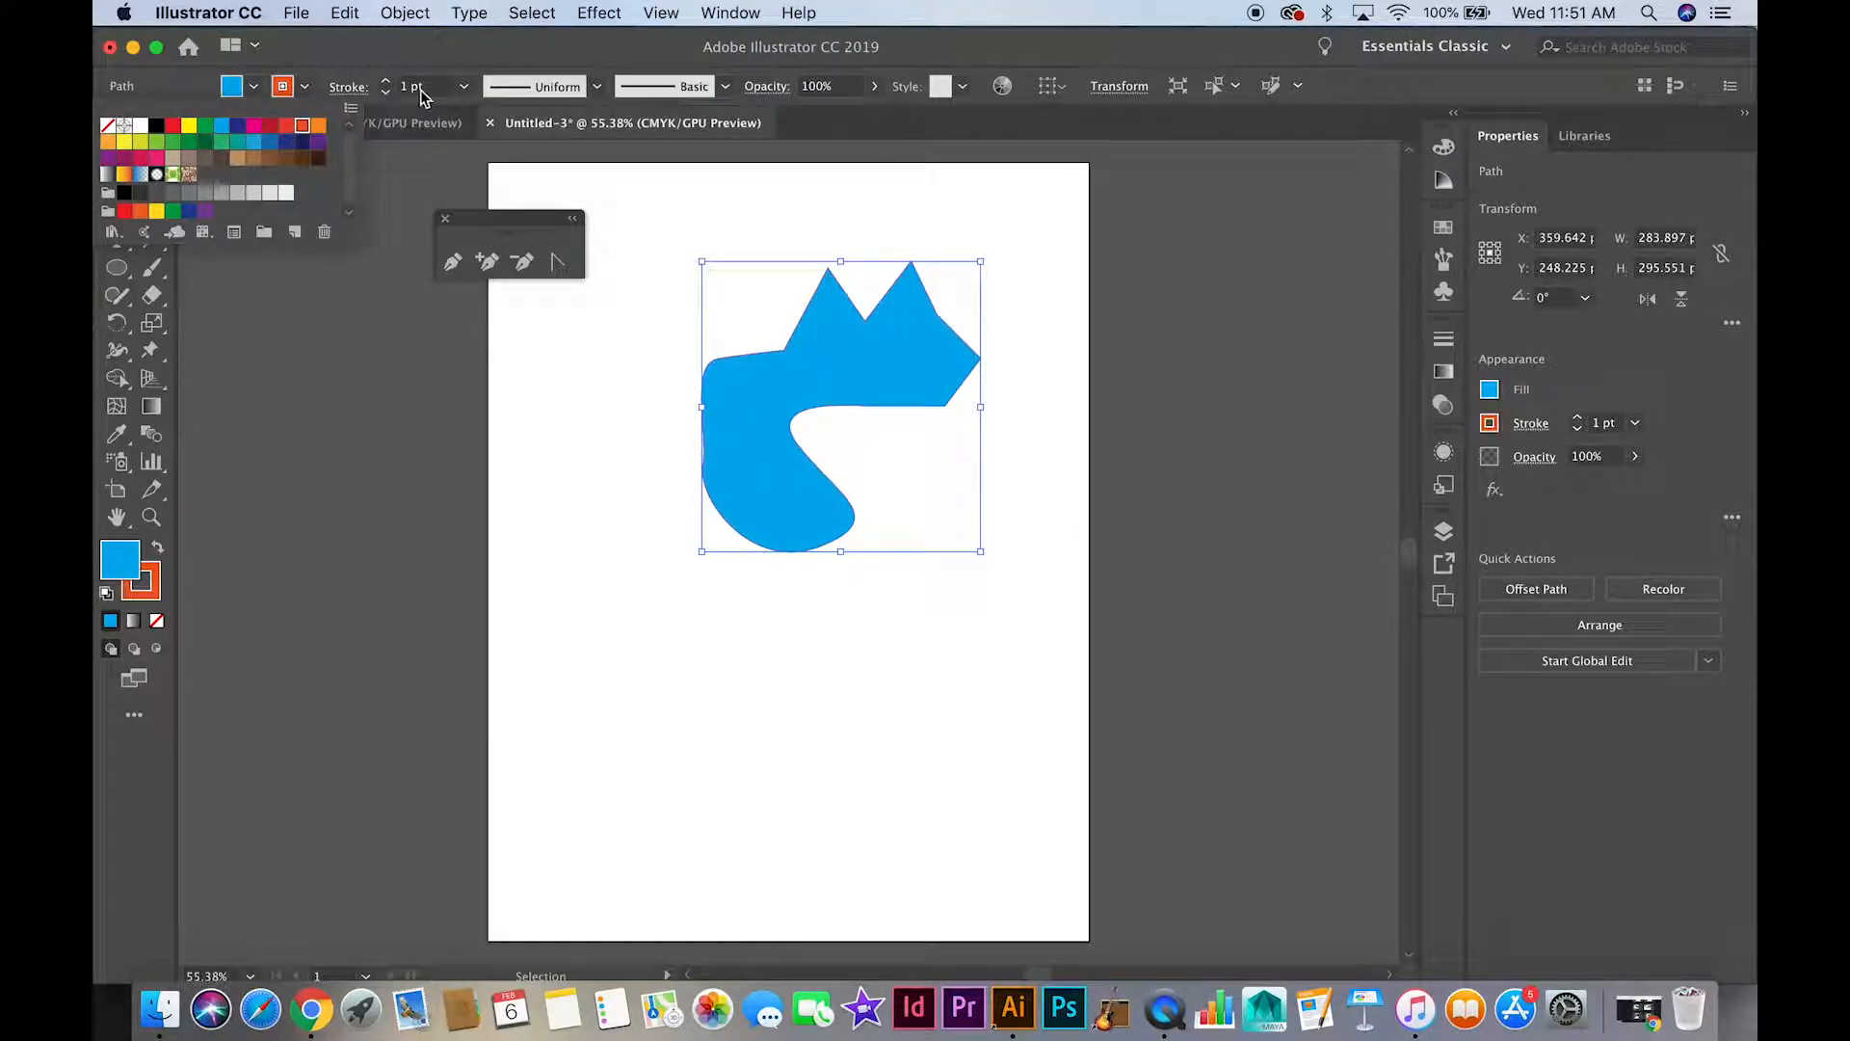
click(464, 87)
click(477, 365)
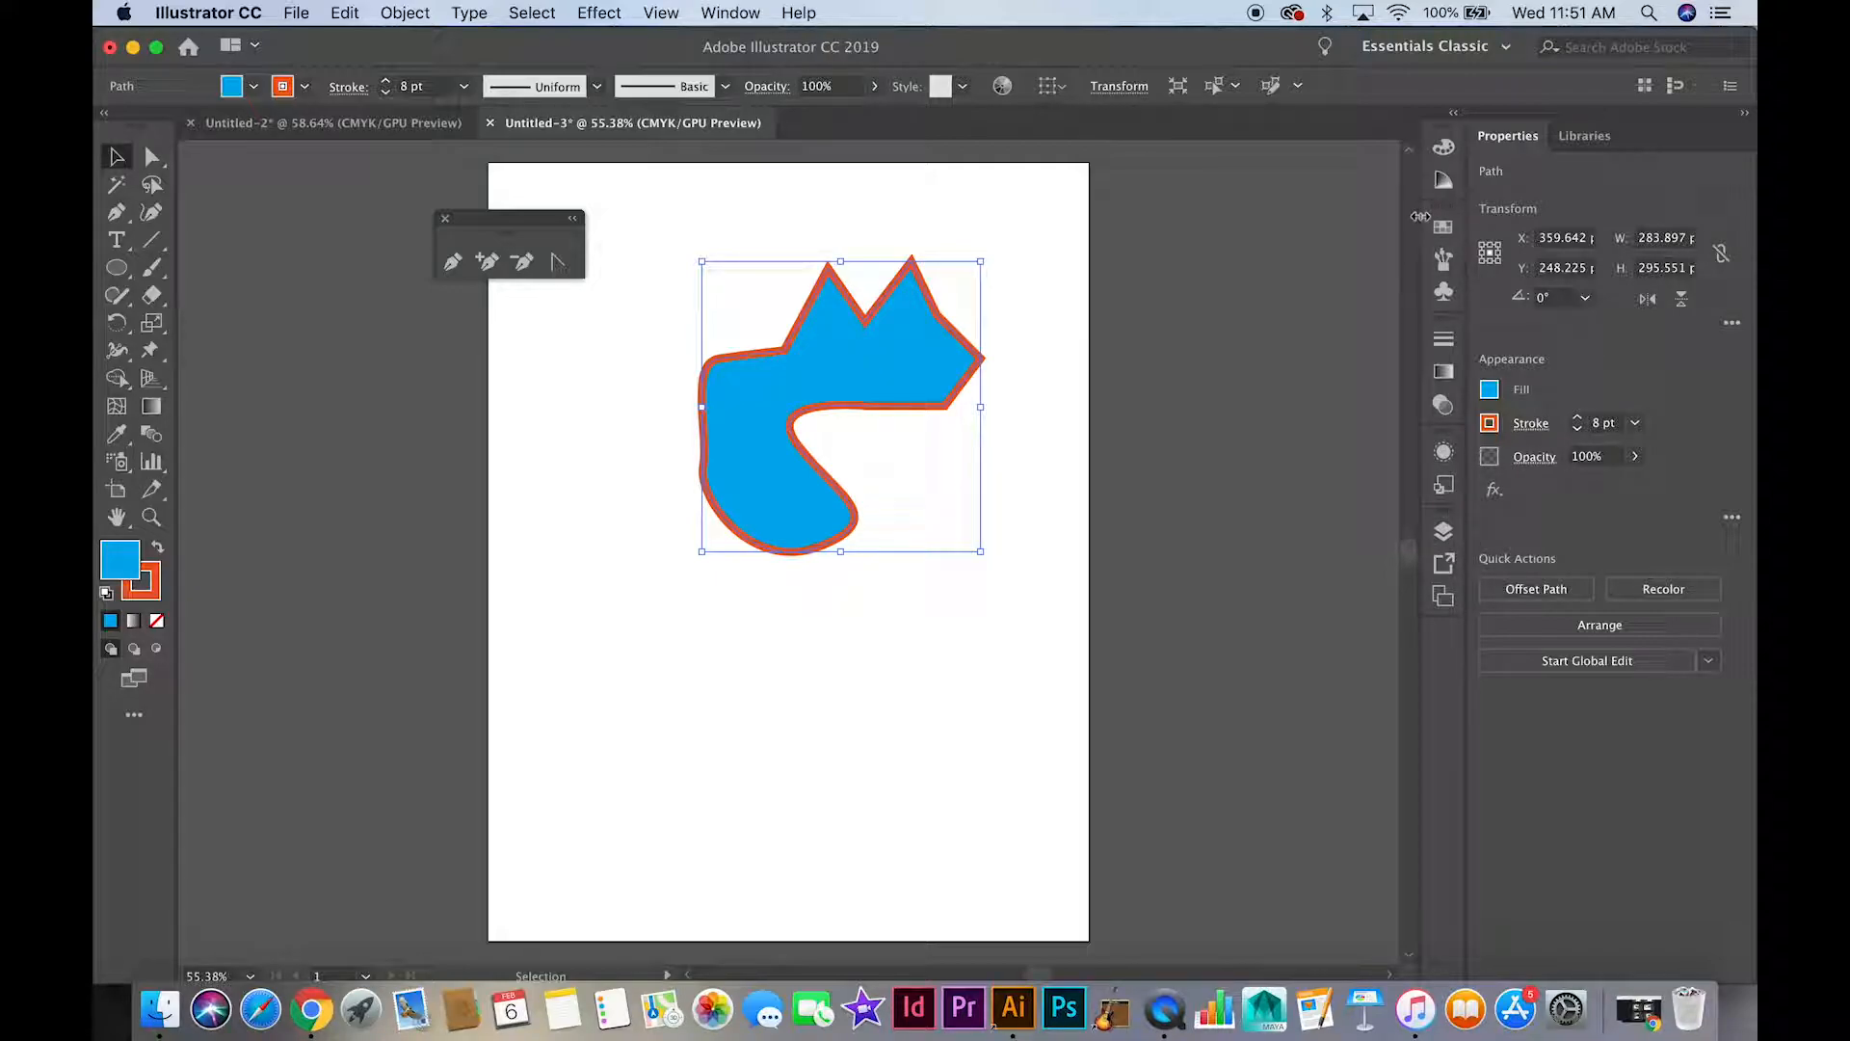
Recolor the shape from the swatches, trying a teal fill, then using a dark red fill and a blue stroke
click(726, 21)
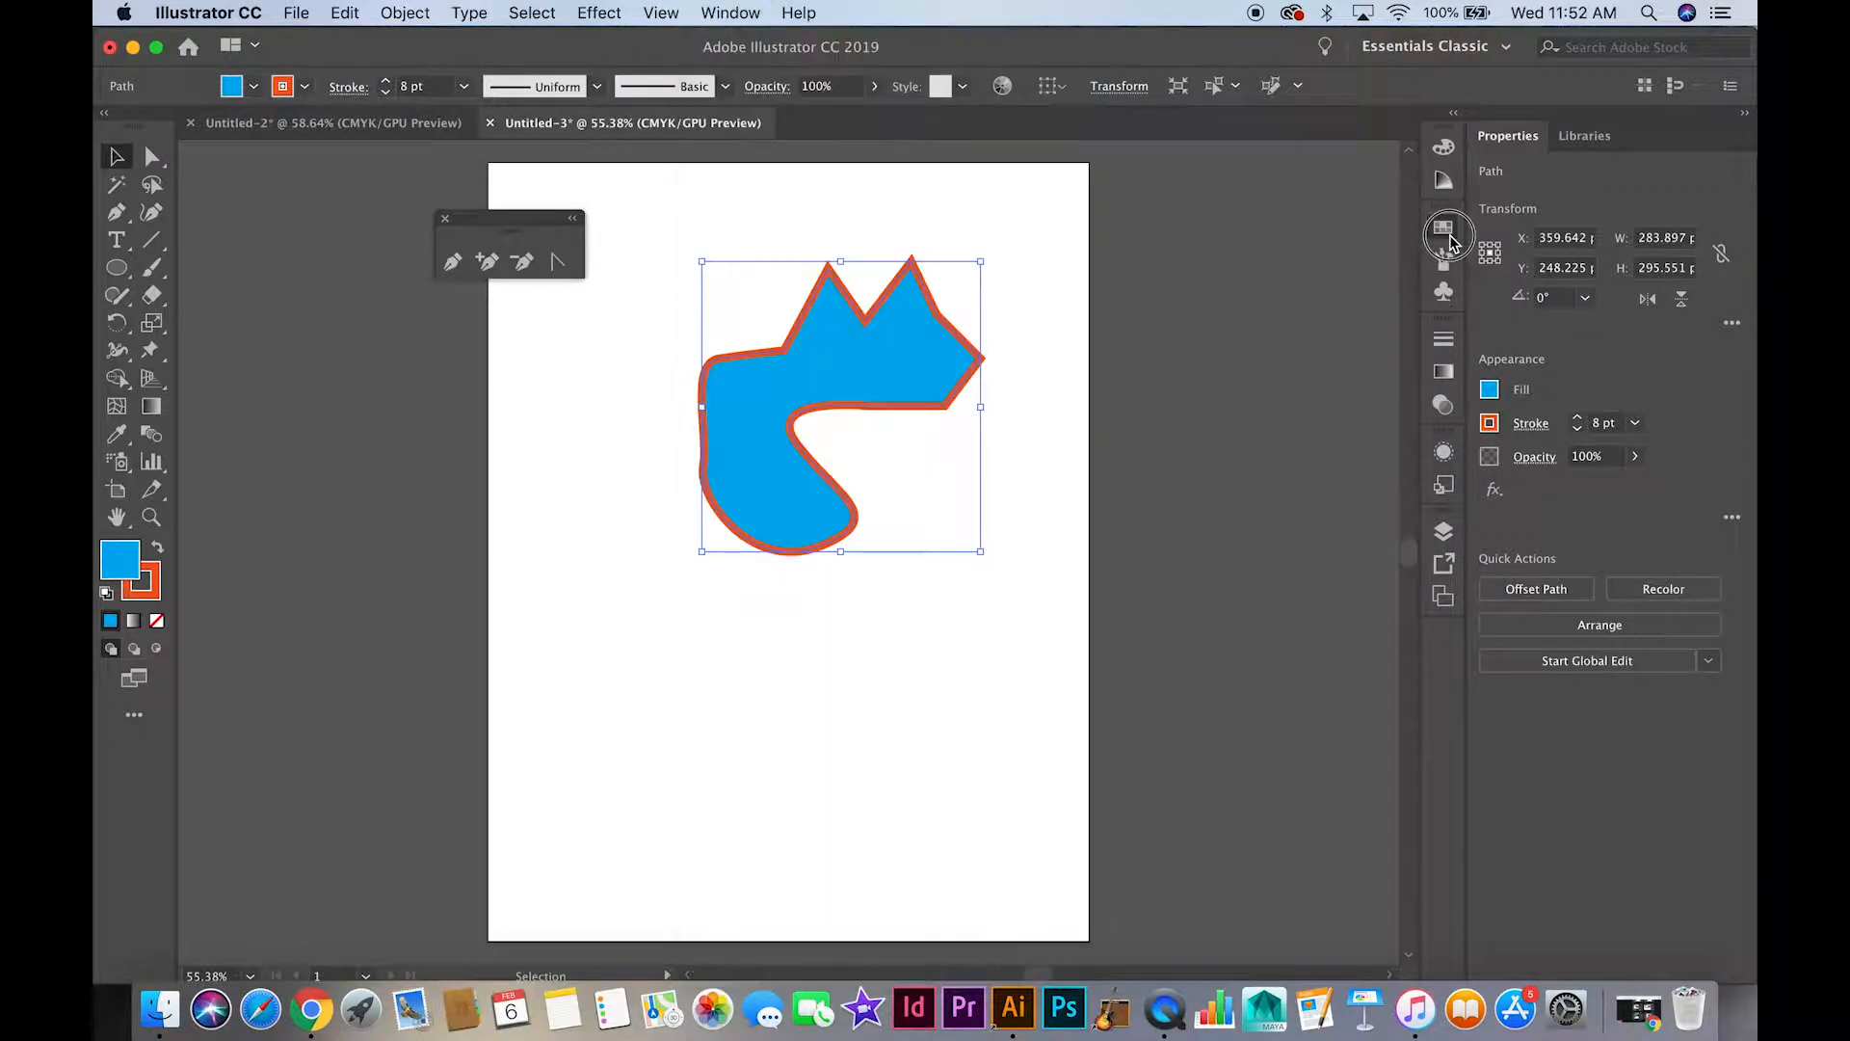
click(1450, 236)
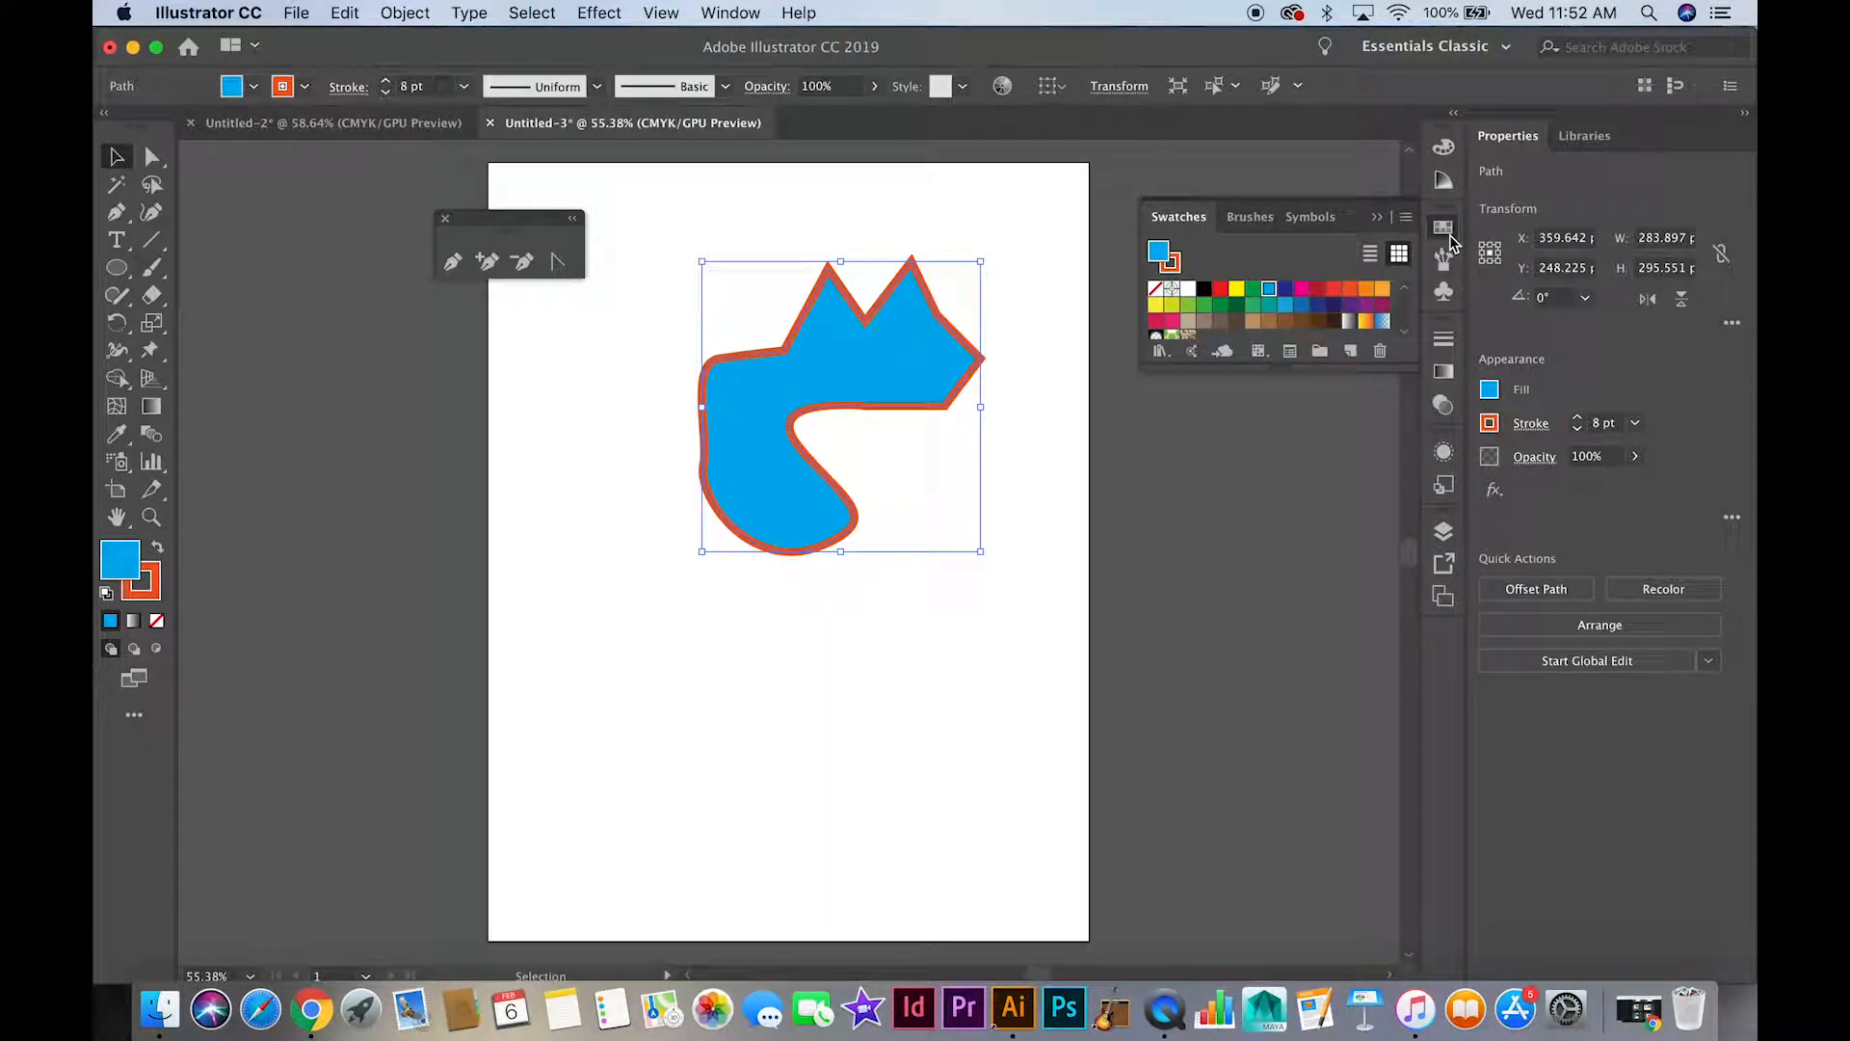
click(1269, 305)
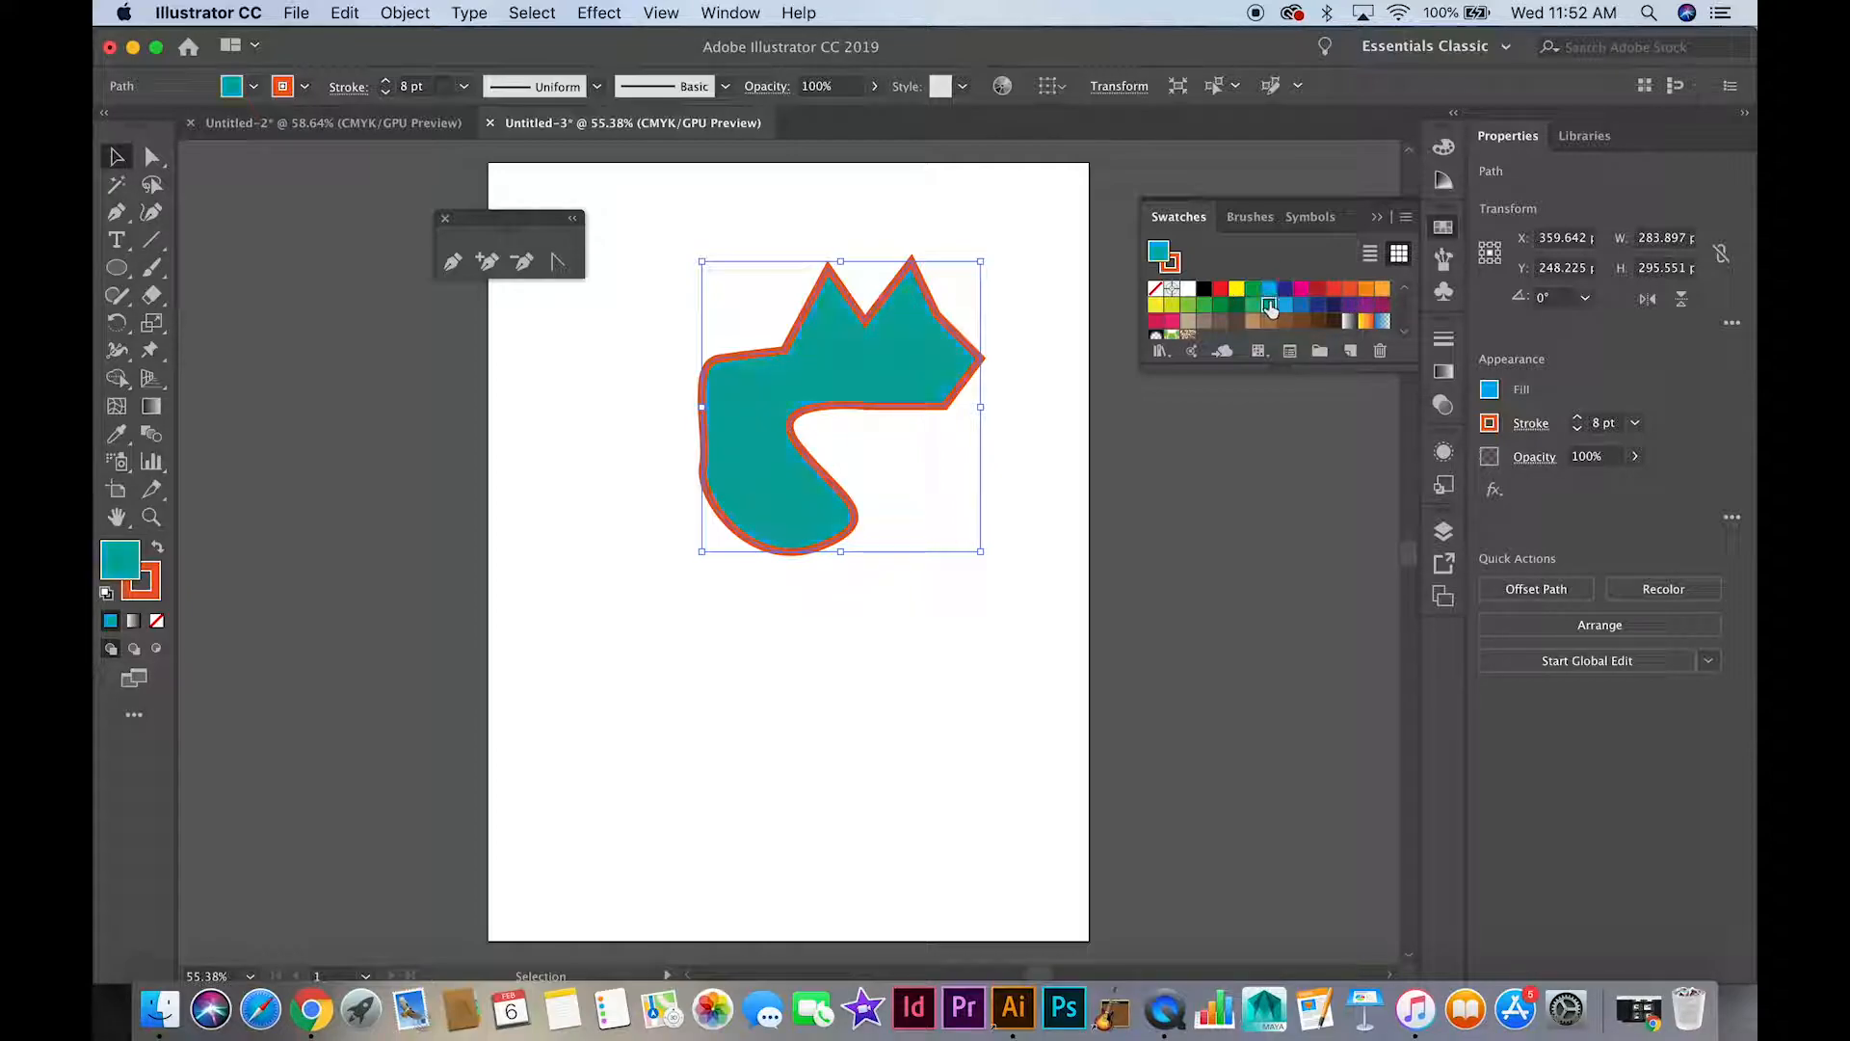
click(1318, 290)
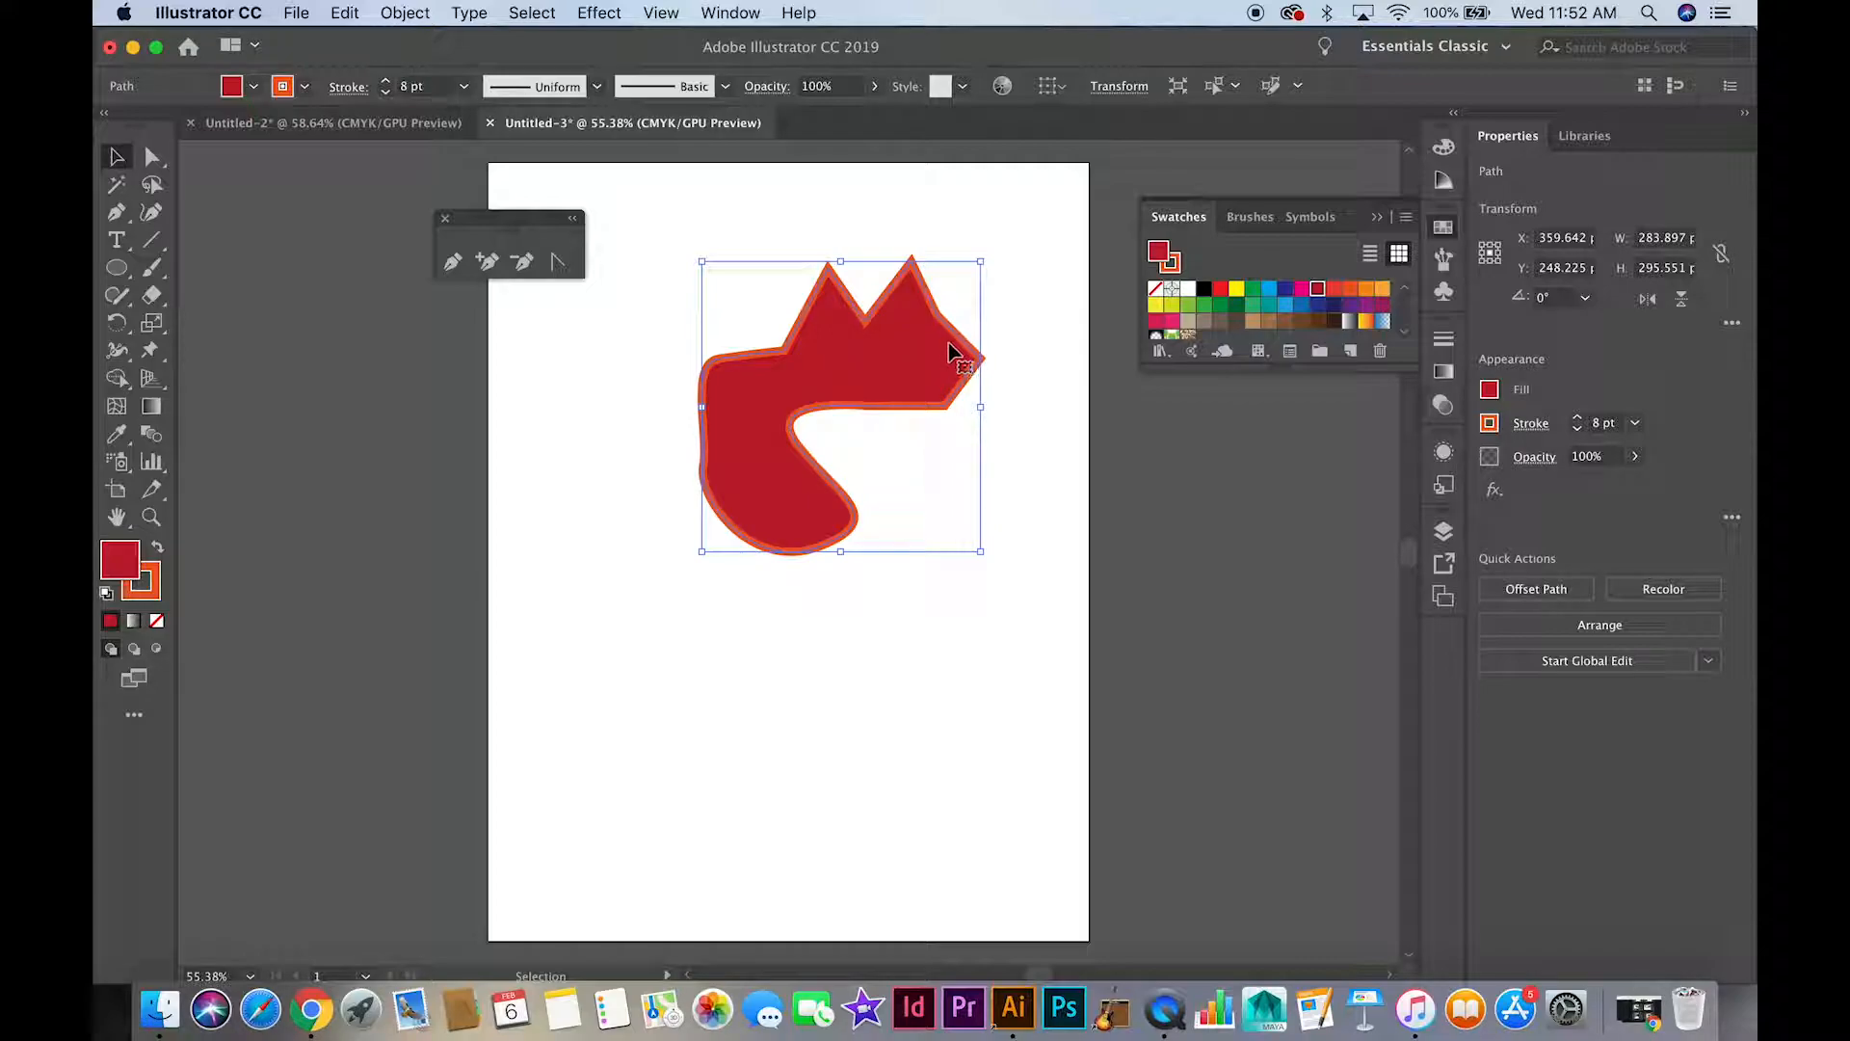
click(1173, 258)
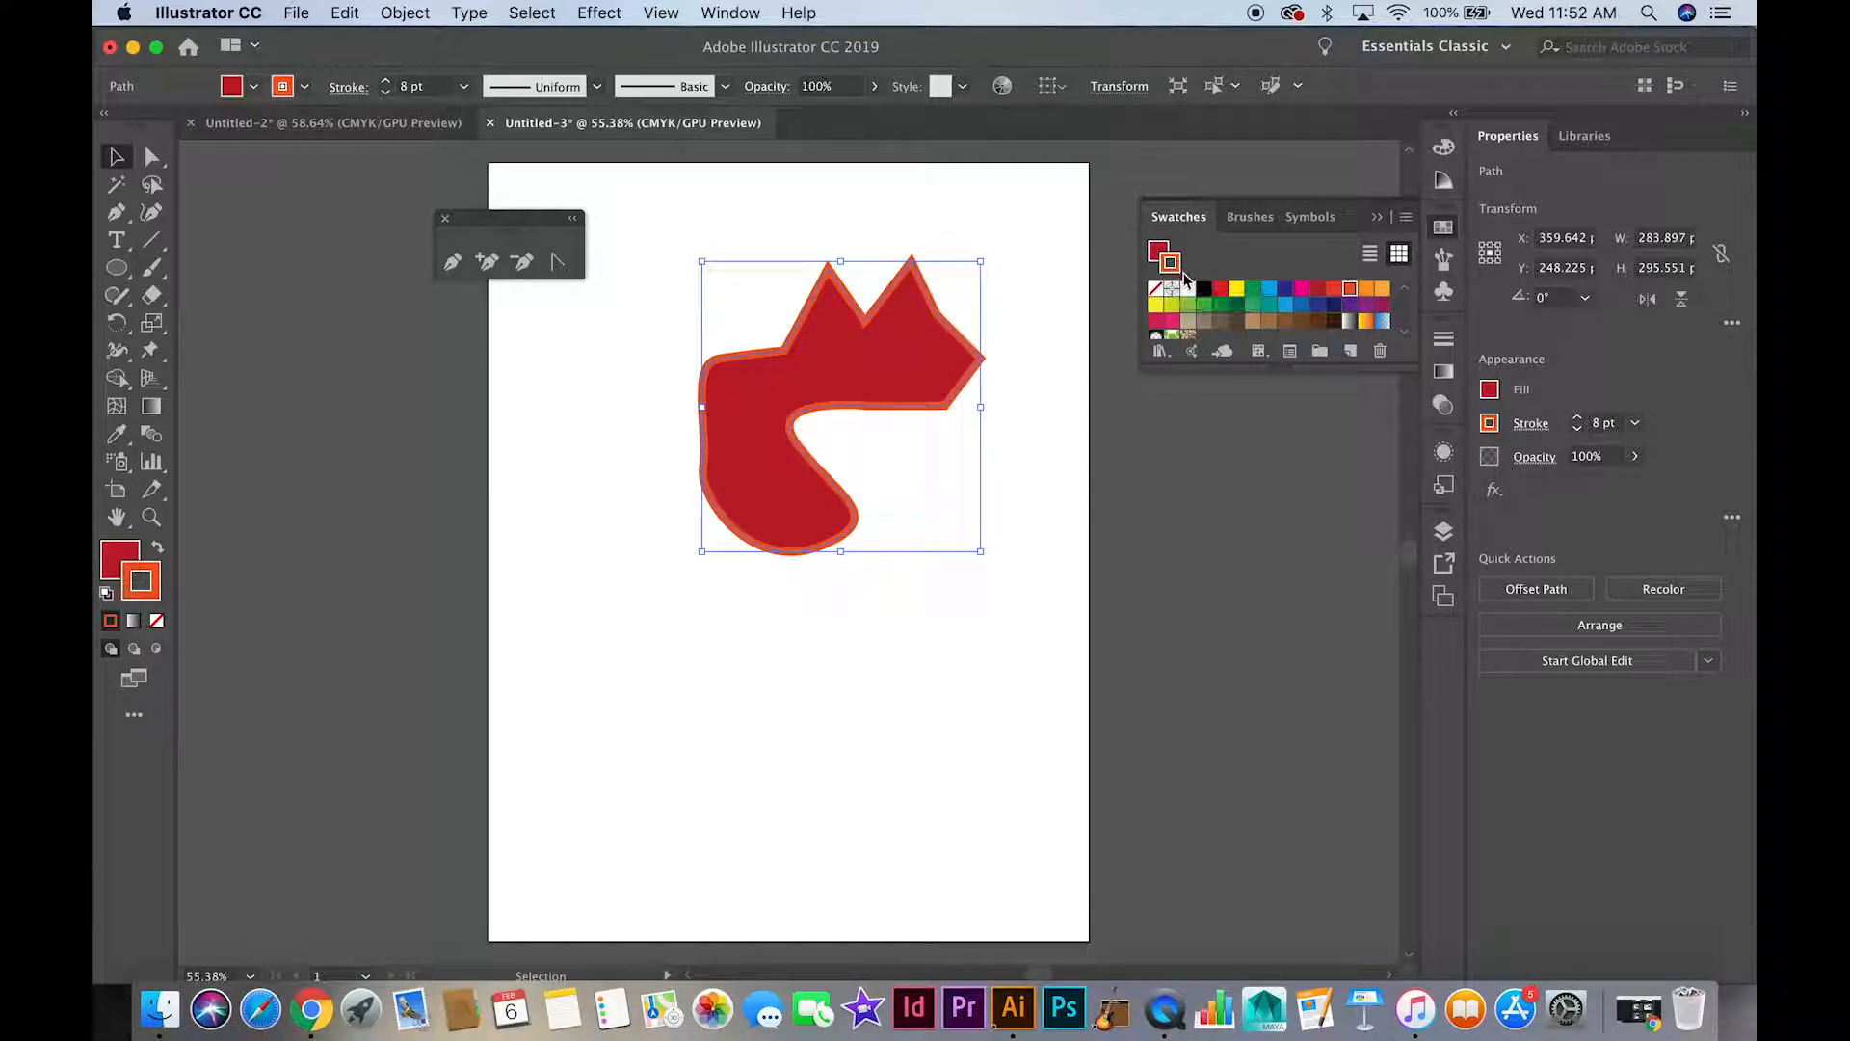
click(1285, 305)
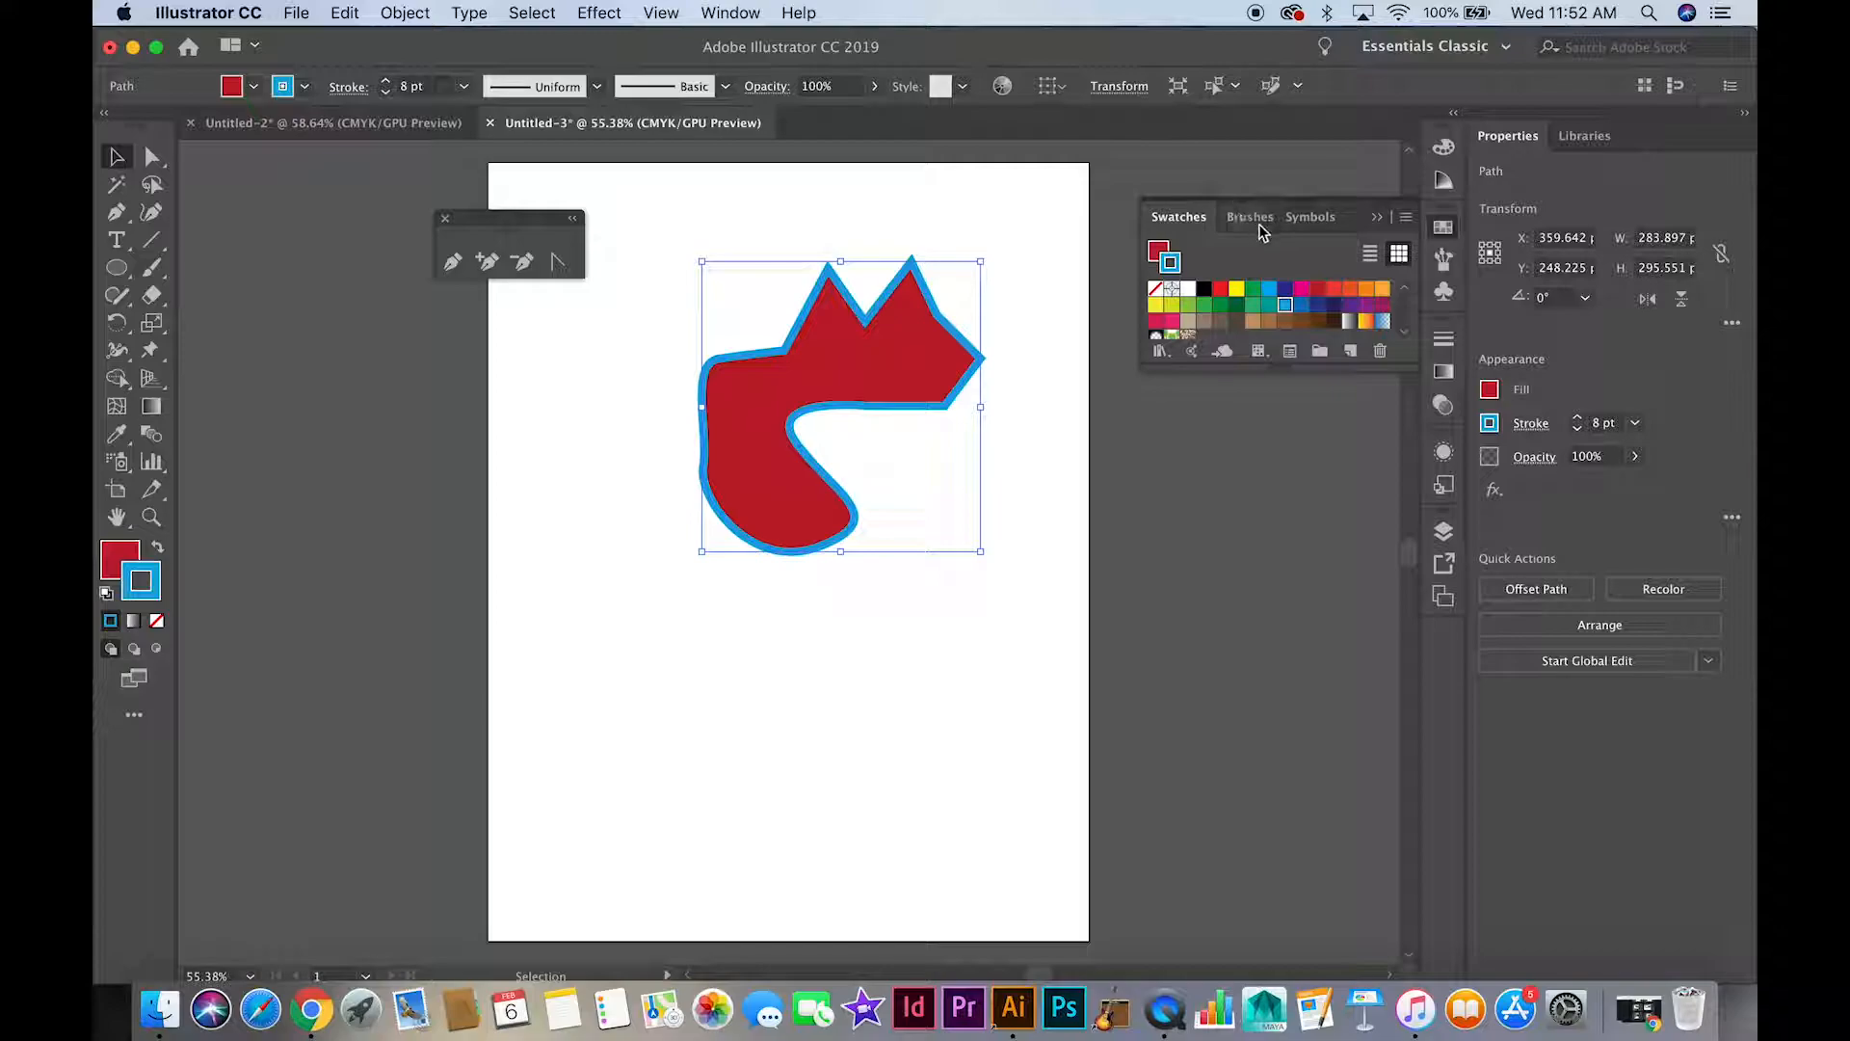
click(1443, 226)
Apply the white-to-black linear gradient to the shape's fill
click(731, 11)
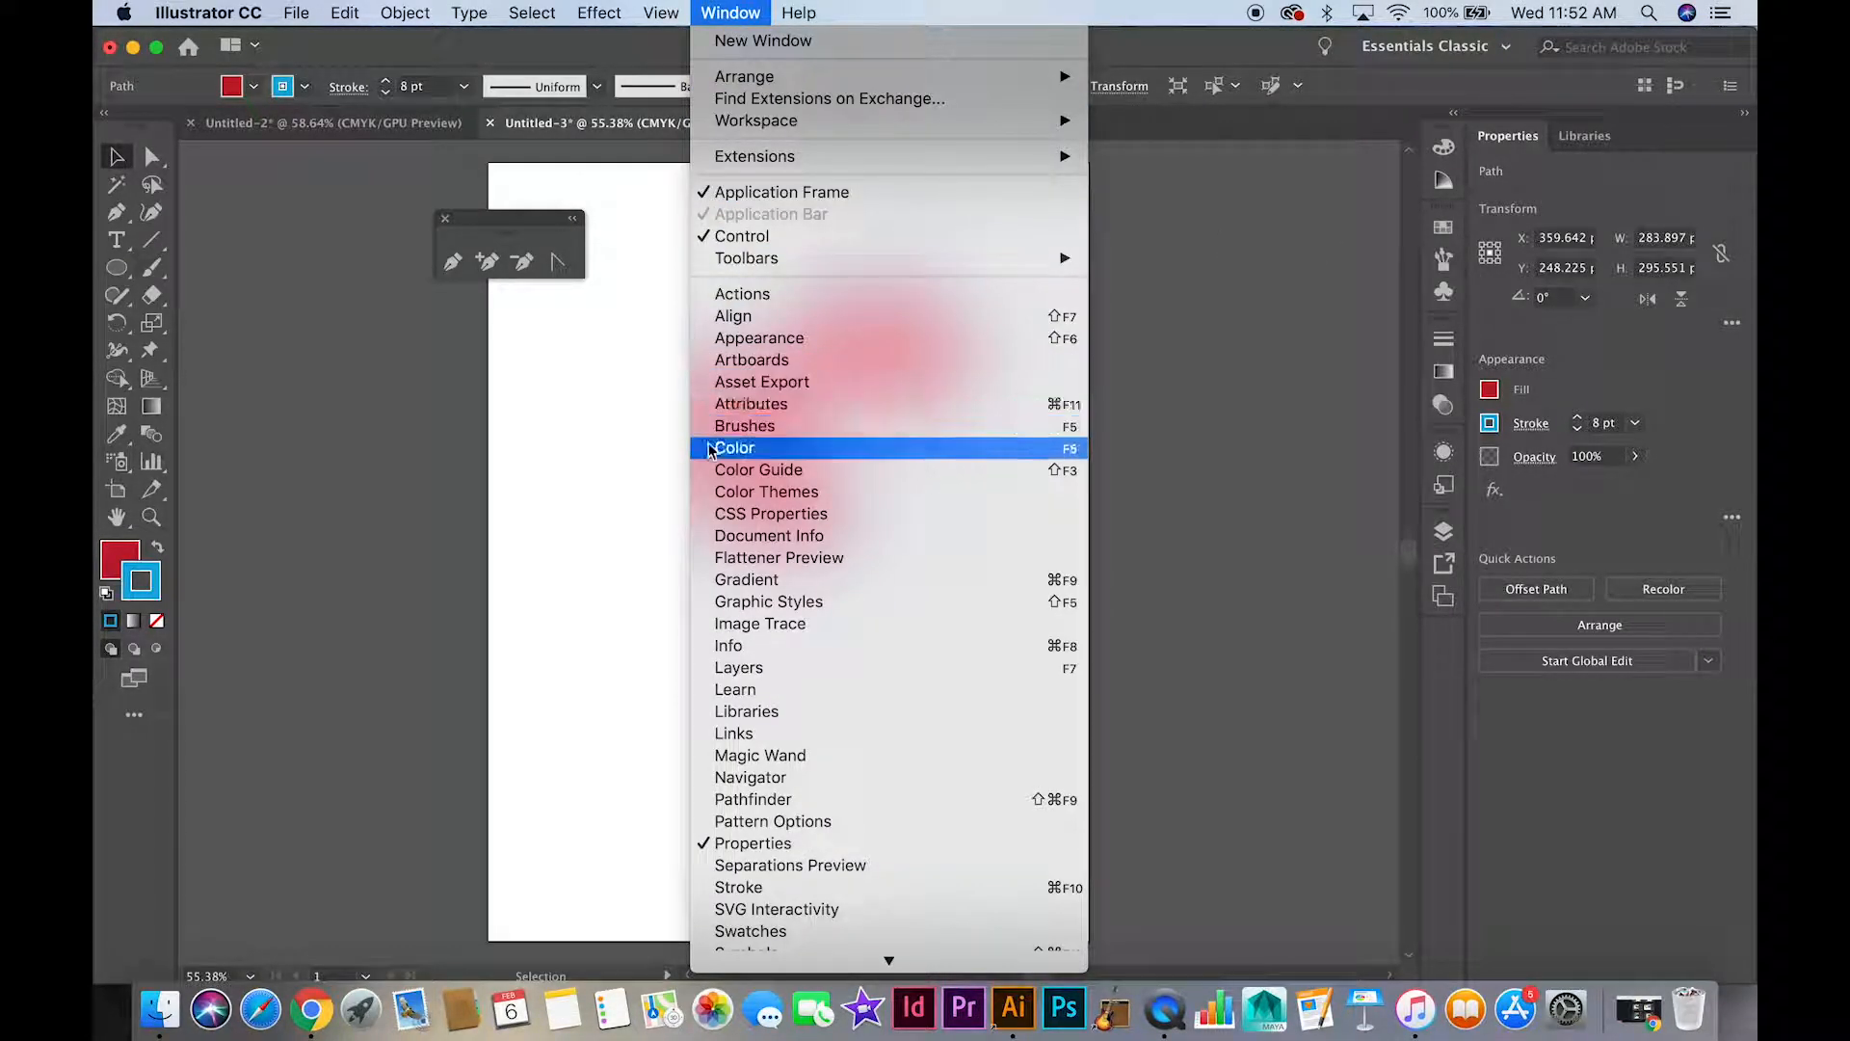
click(1130, 46)
click(1444, 371)
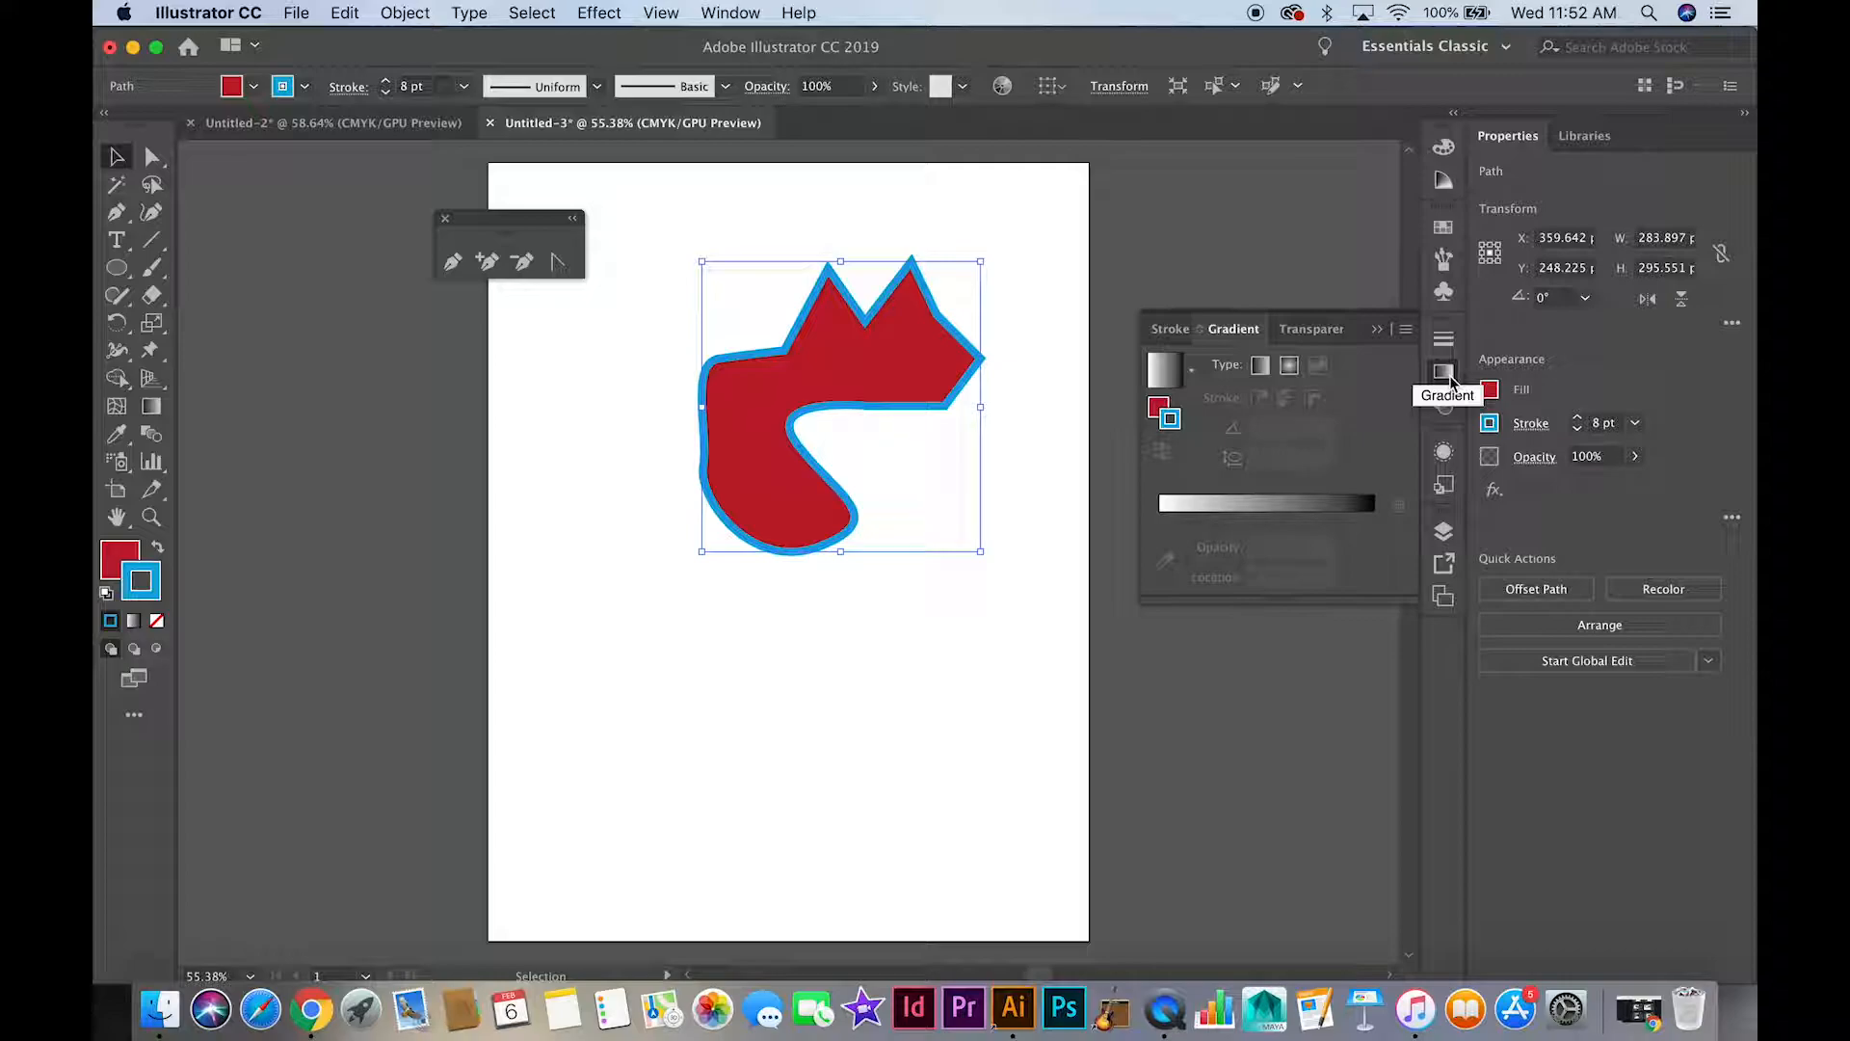
click(1159, 407)
click(1173, 382)
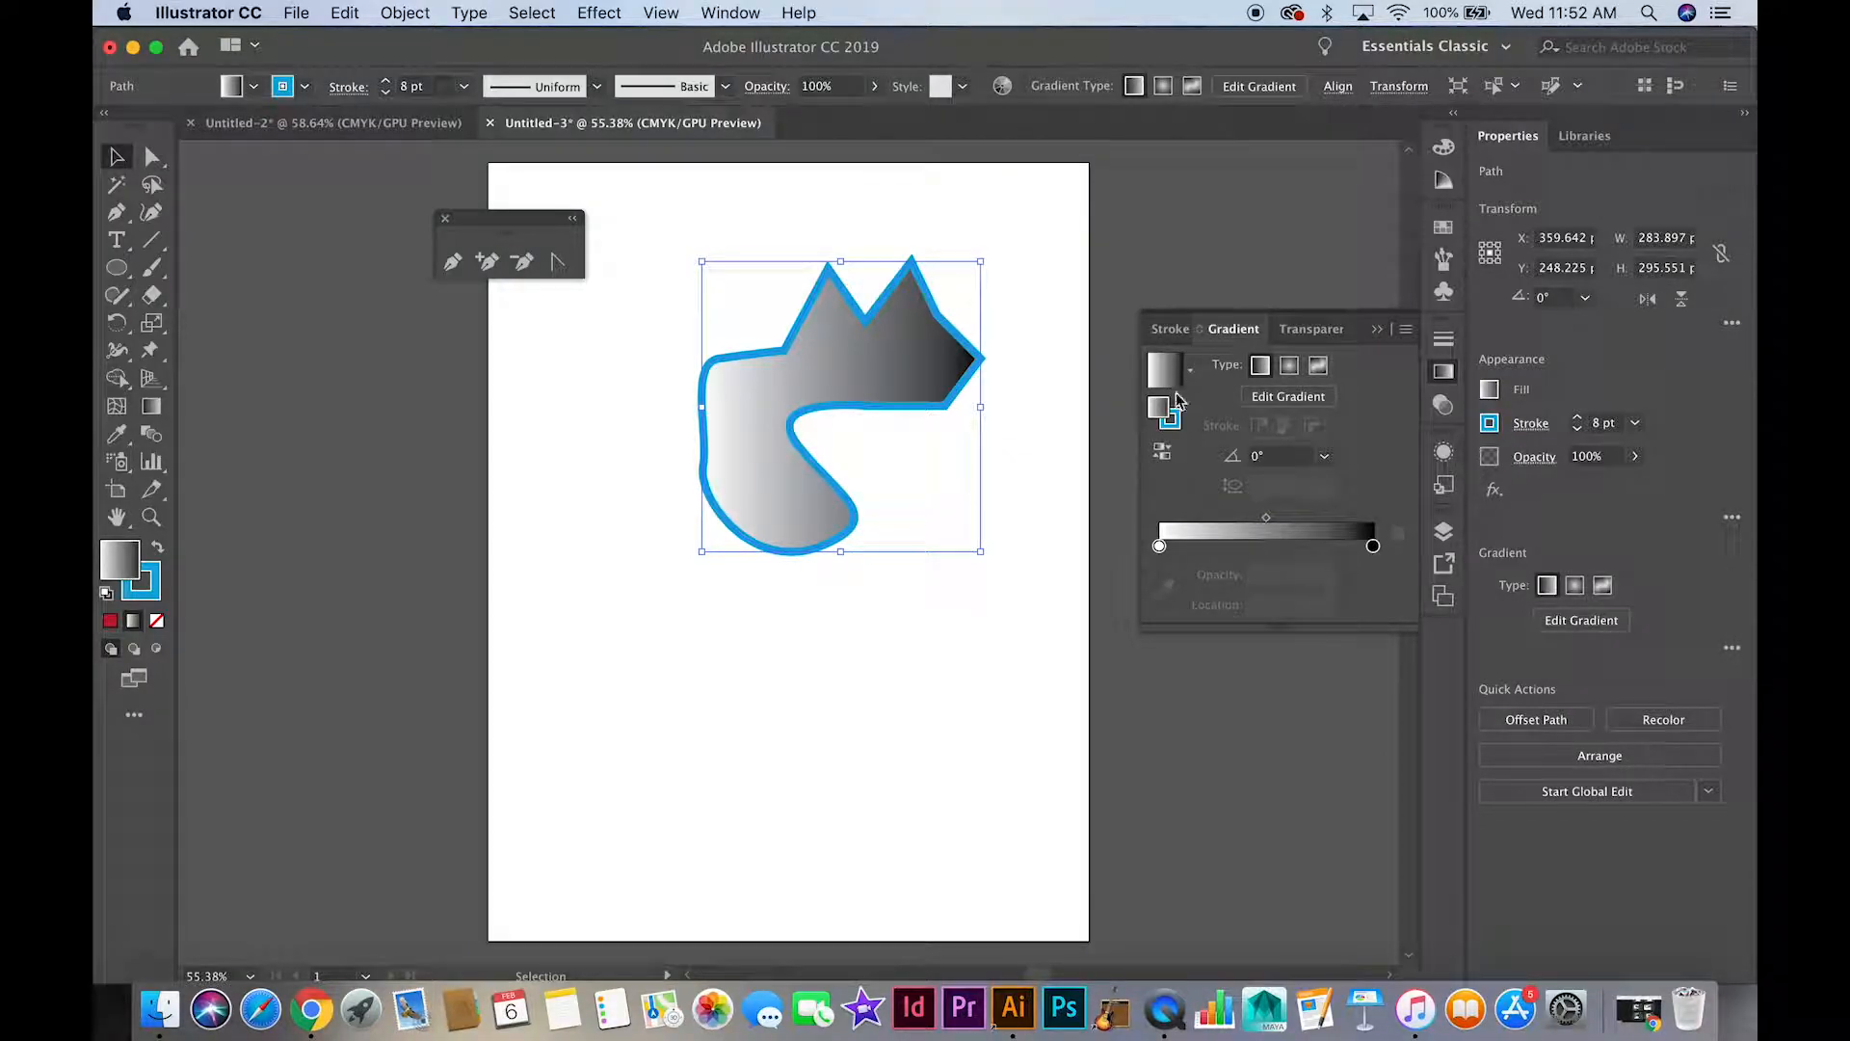
Change the gradient's white starting color stop to the light blue swatch
double_click(1160, 548)
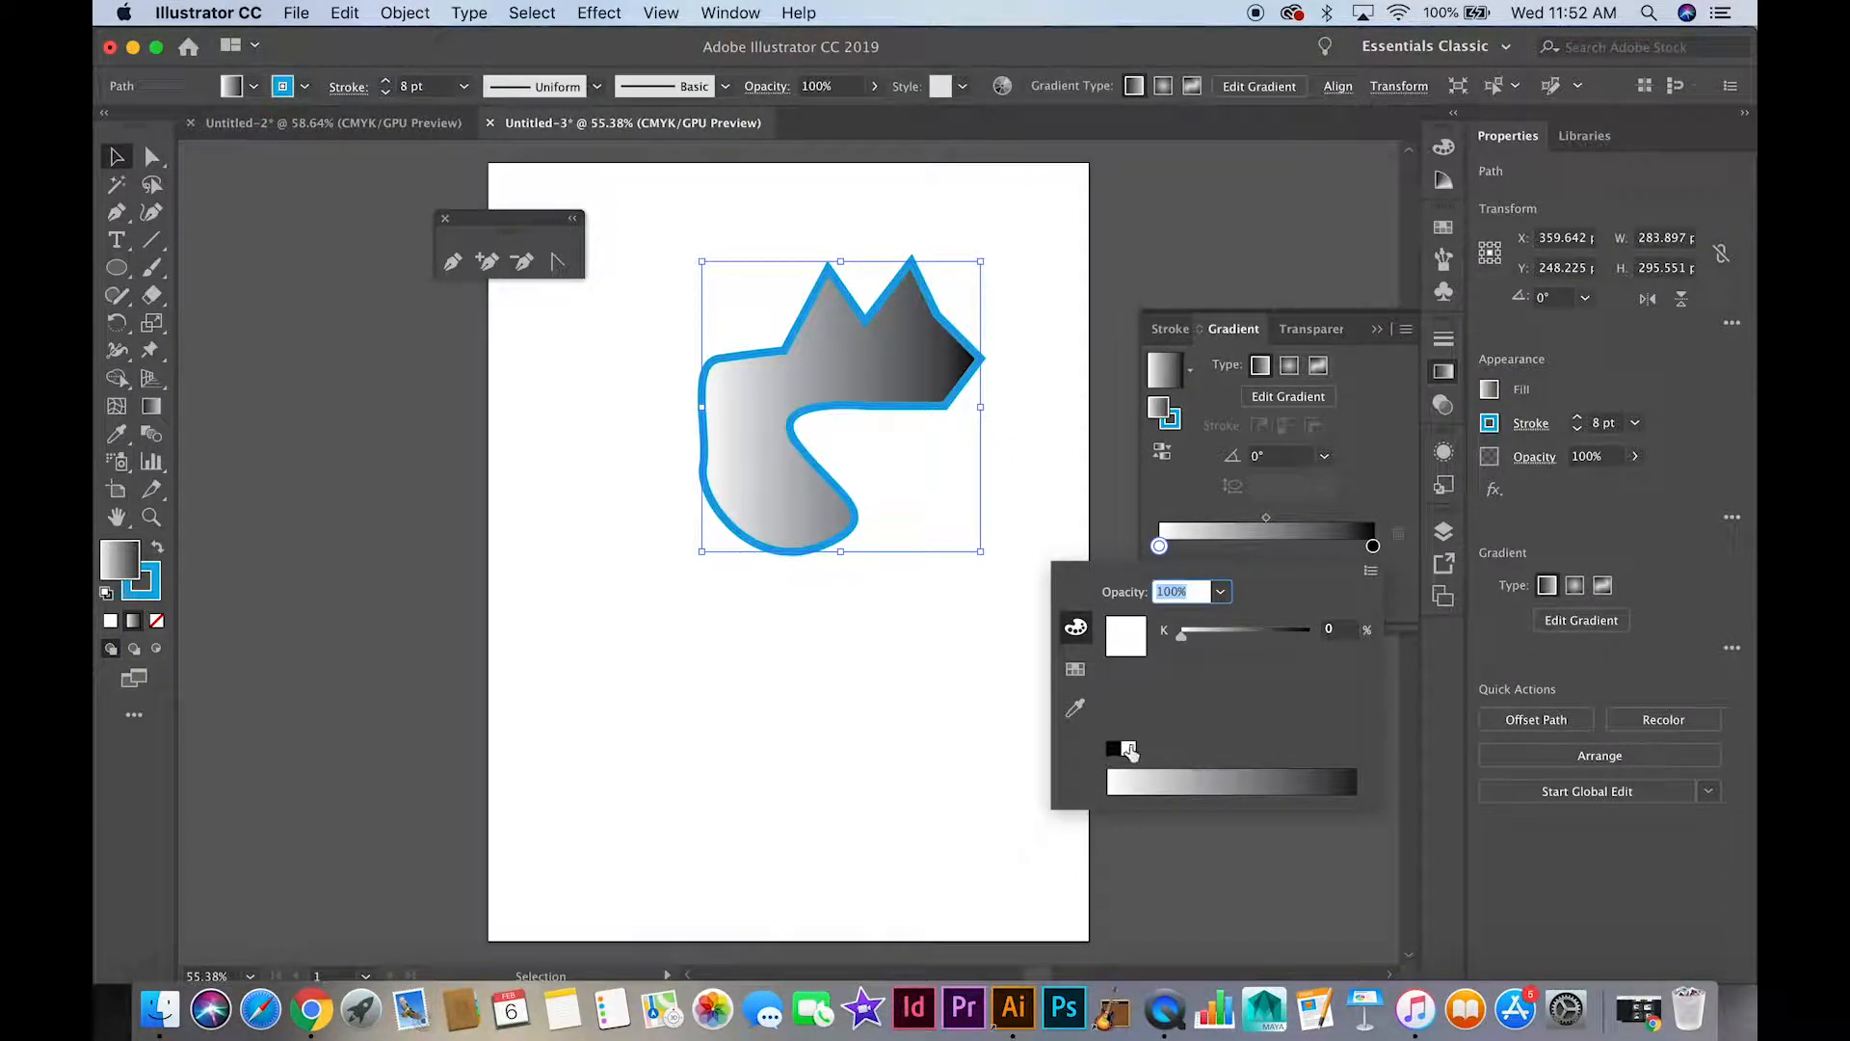
click(1075, 669)
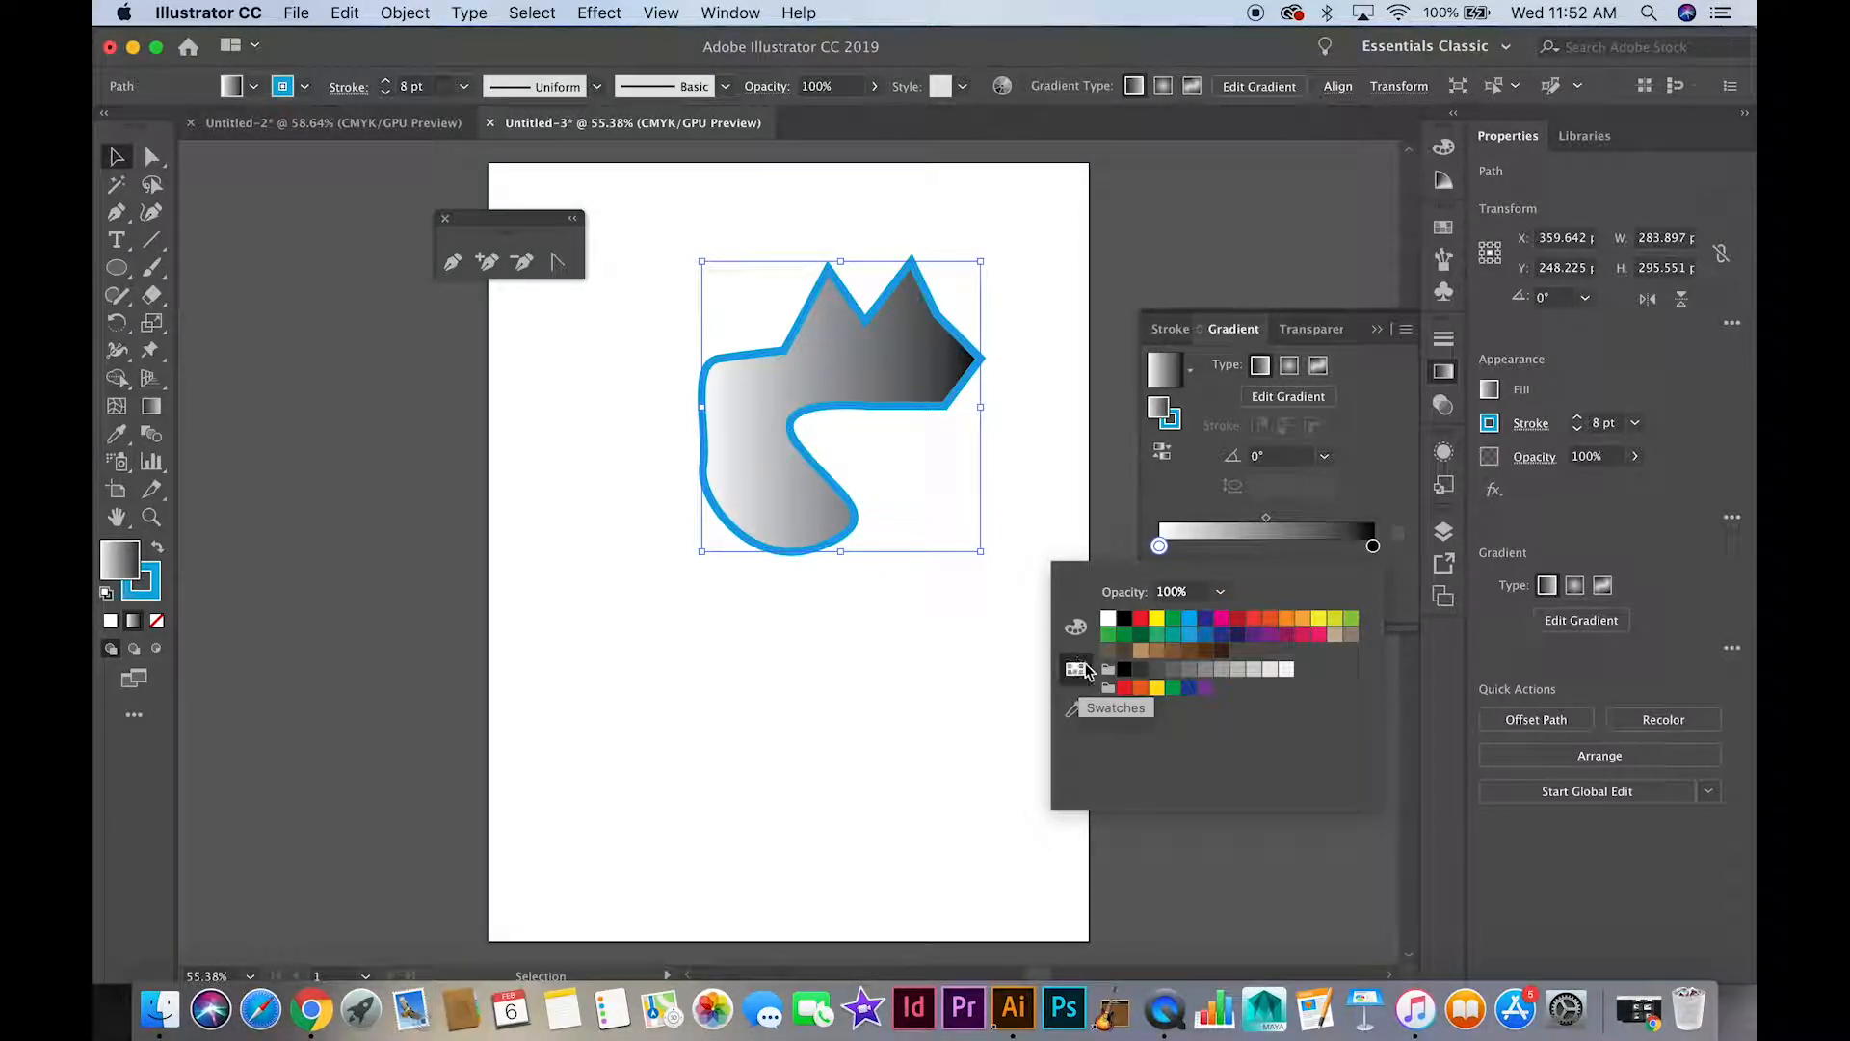
click(1189, 622)
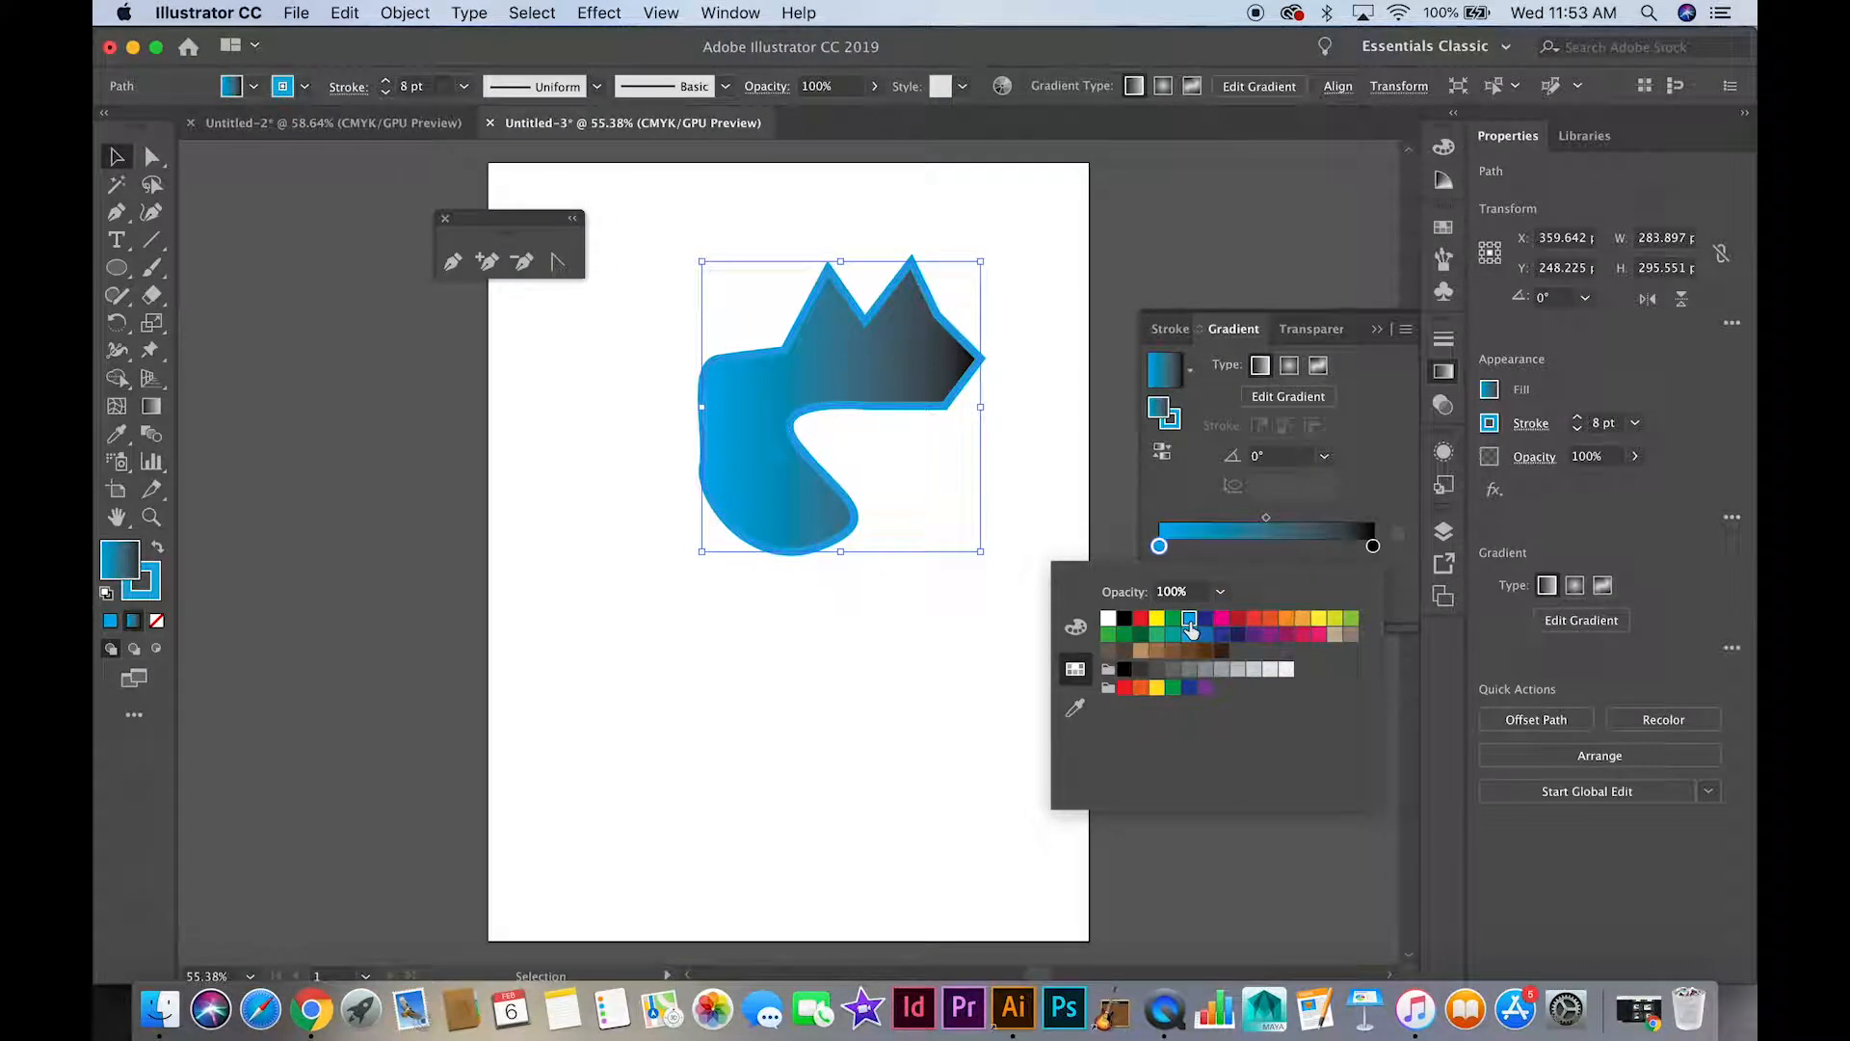
click(1253, 548)
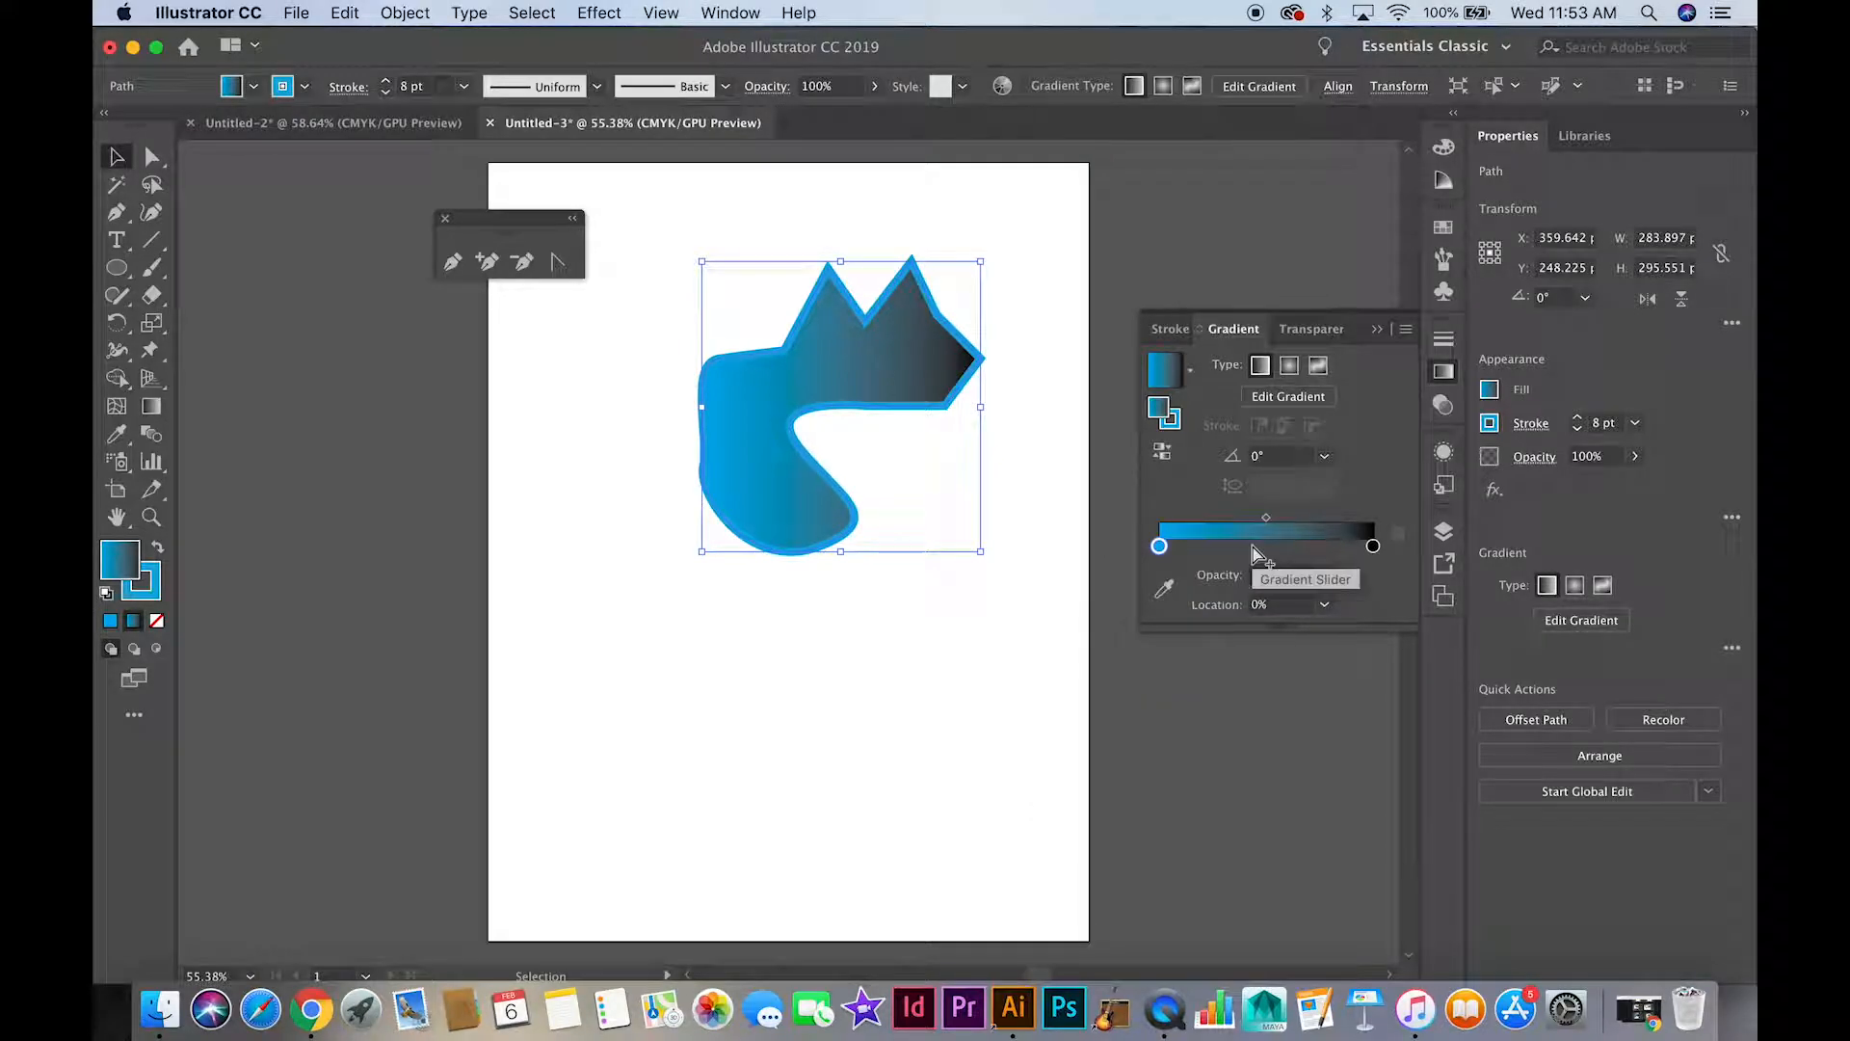
Add a color stop at about 44% of the gradient and make it light orange
click(1254, 547)
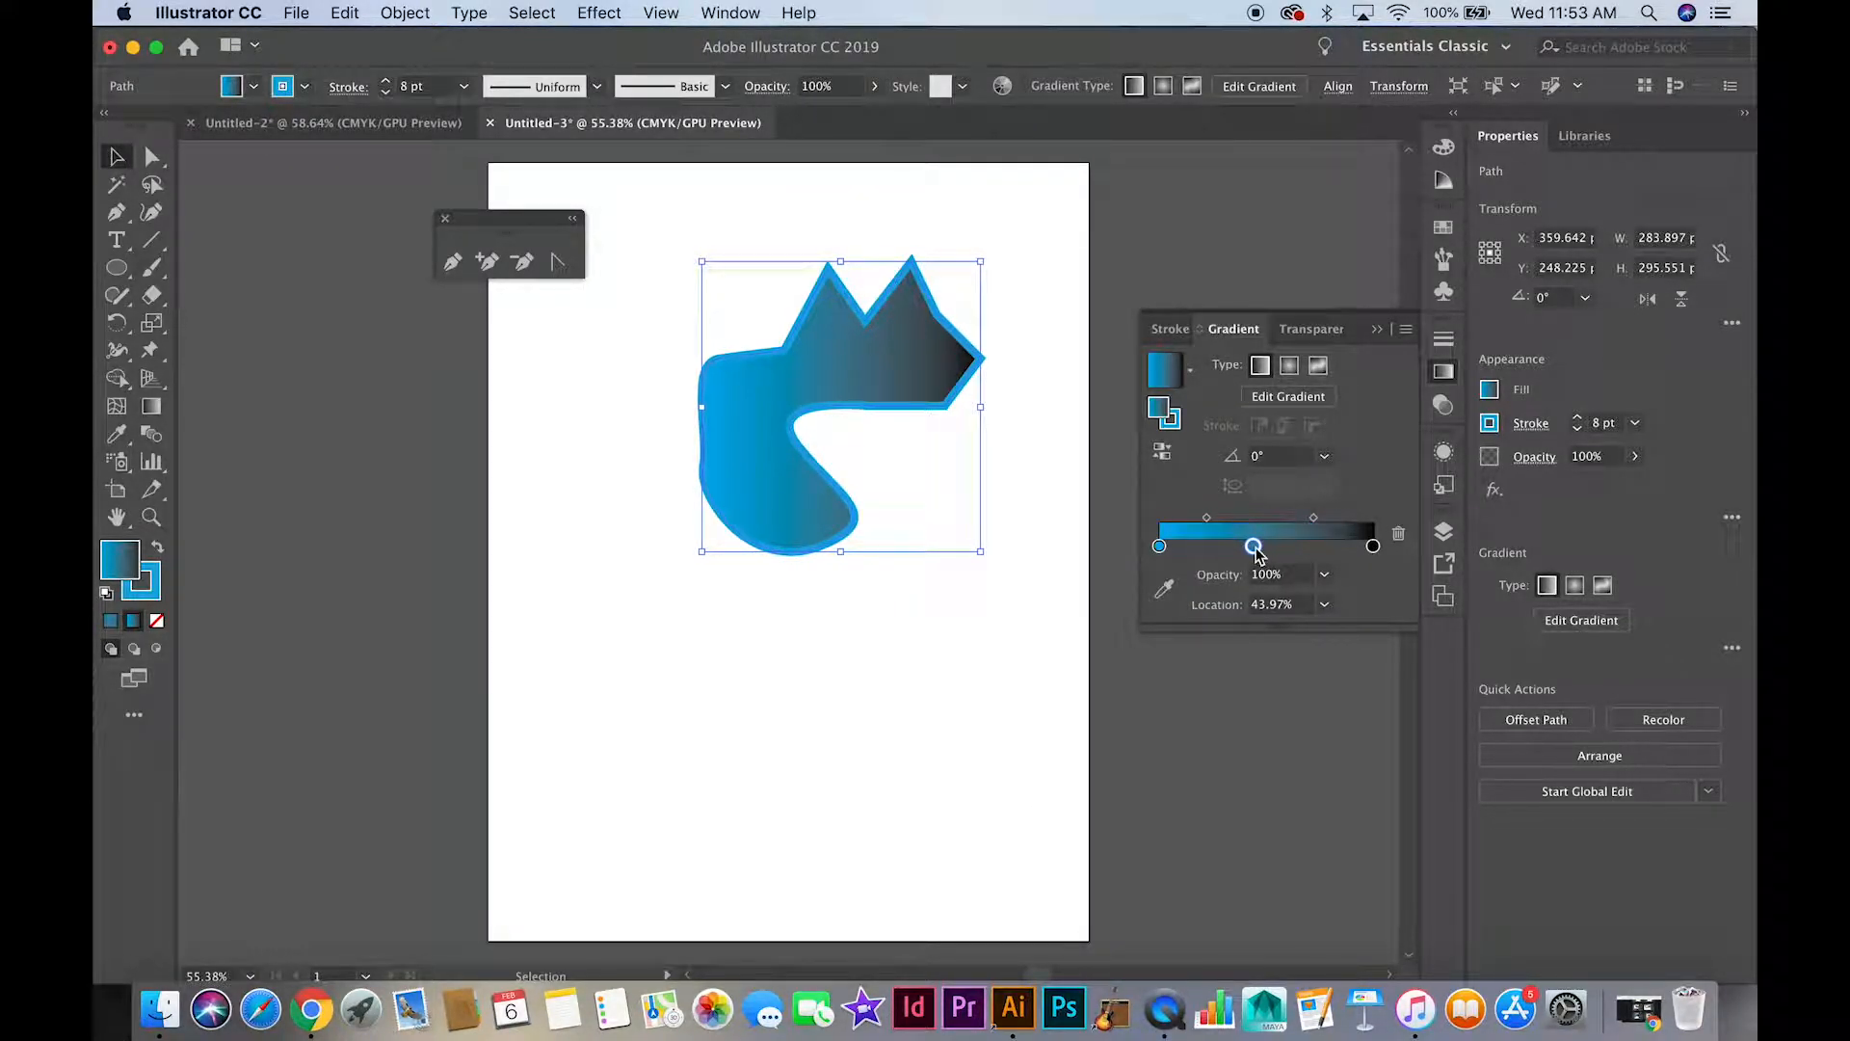
double_click(1253, 547)
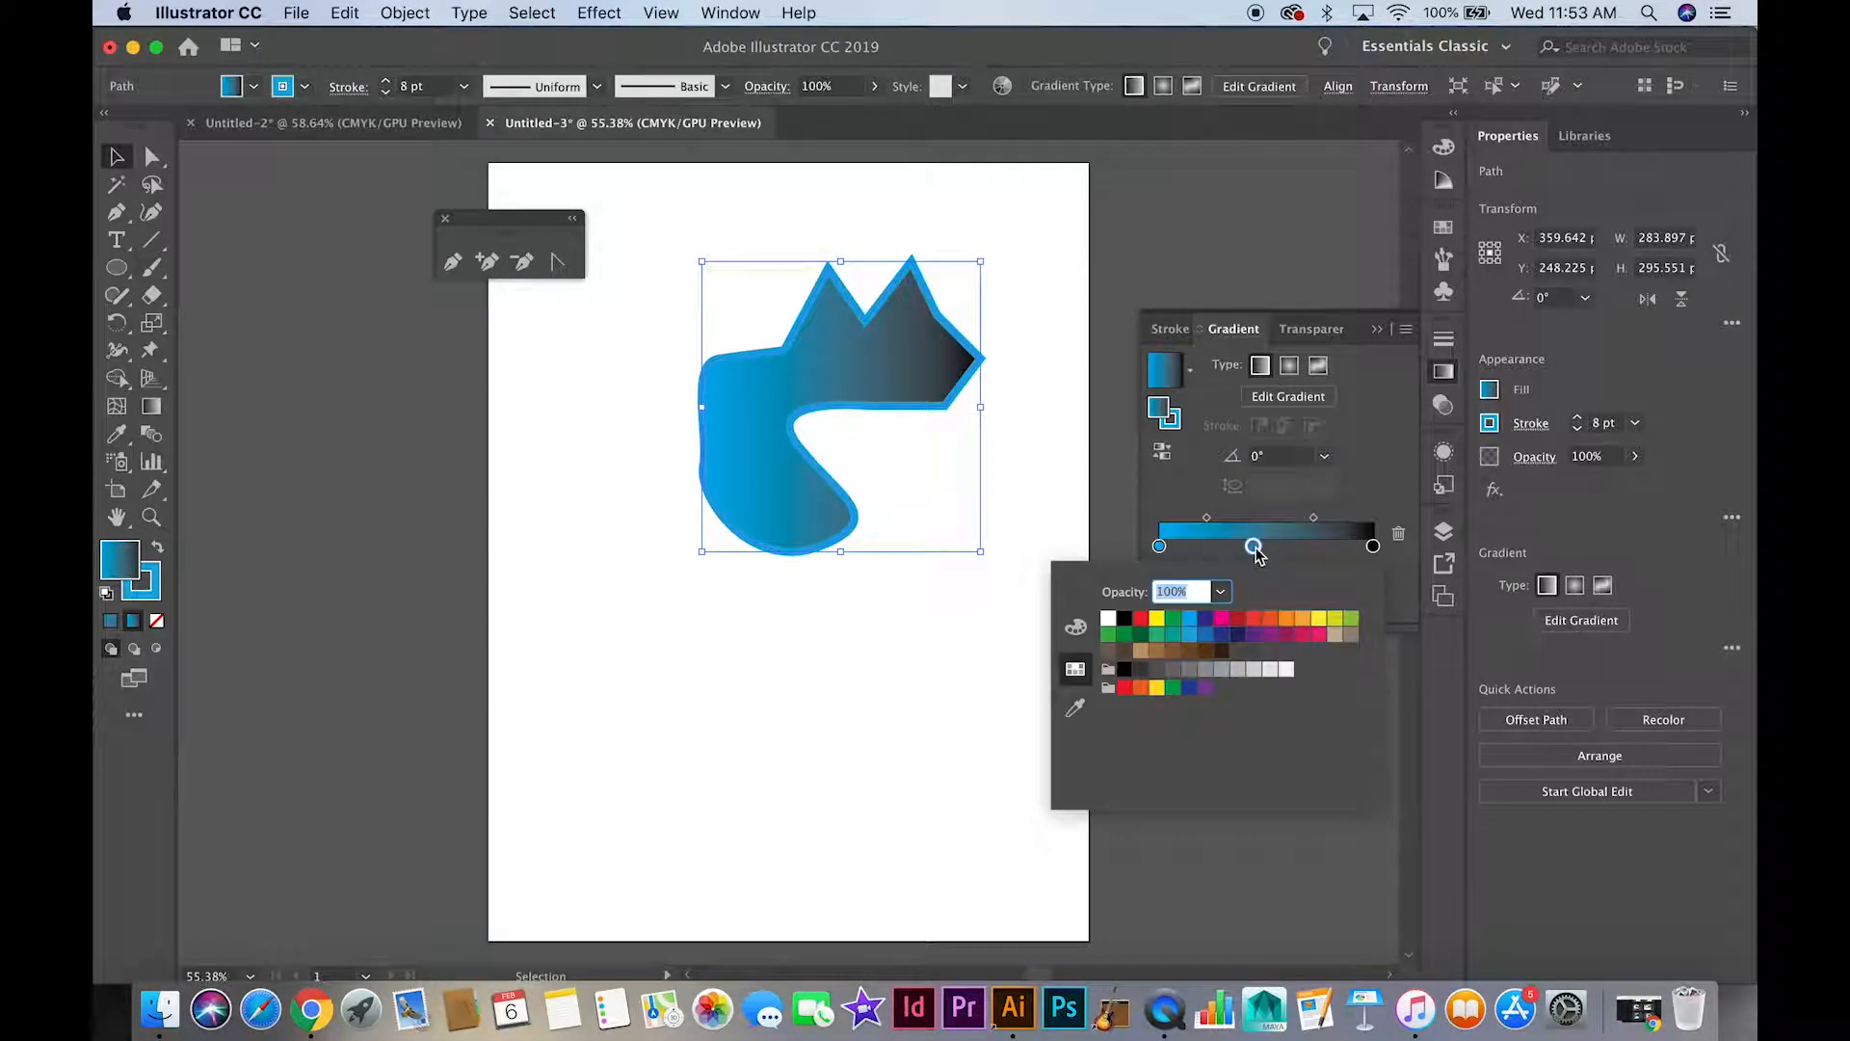
click(1305, 619)
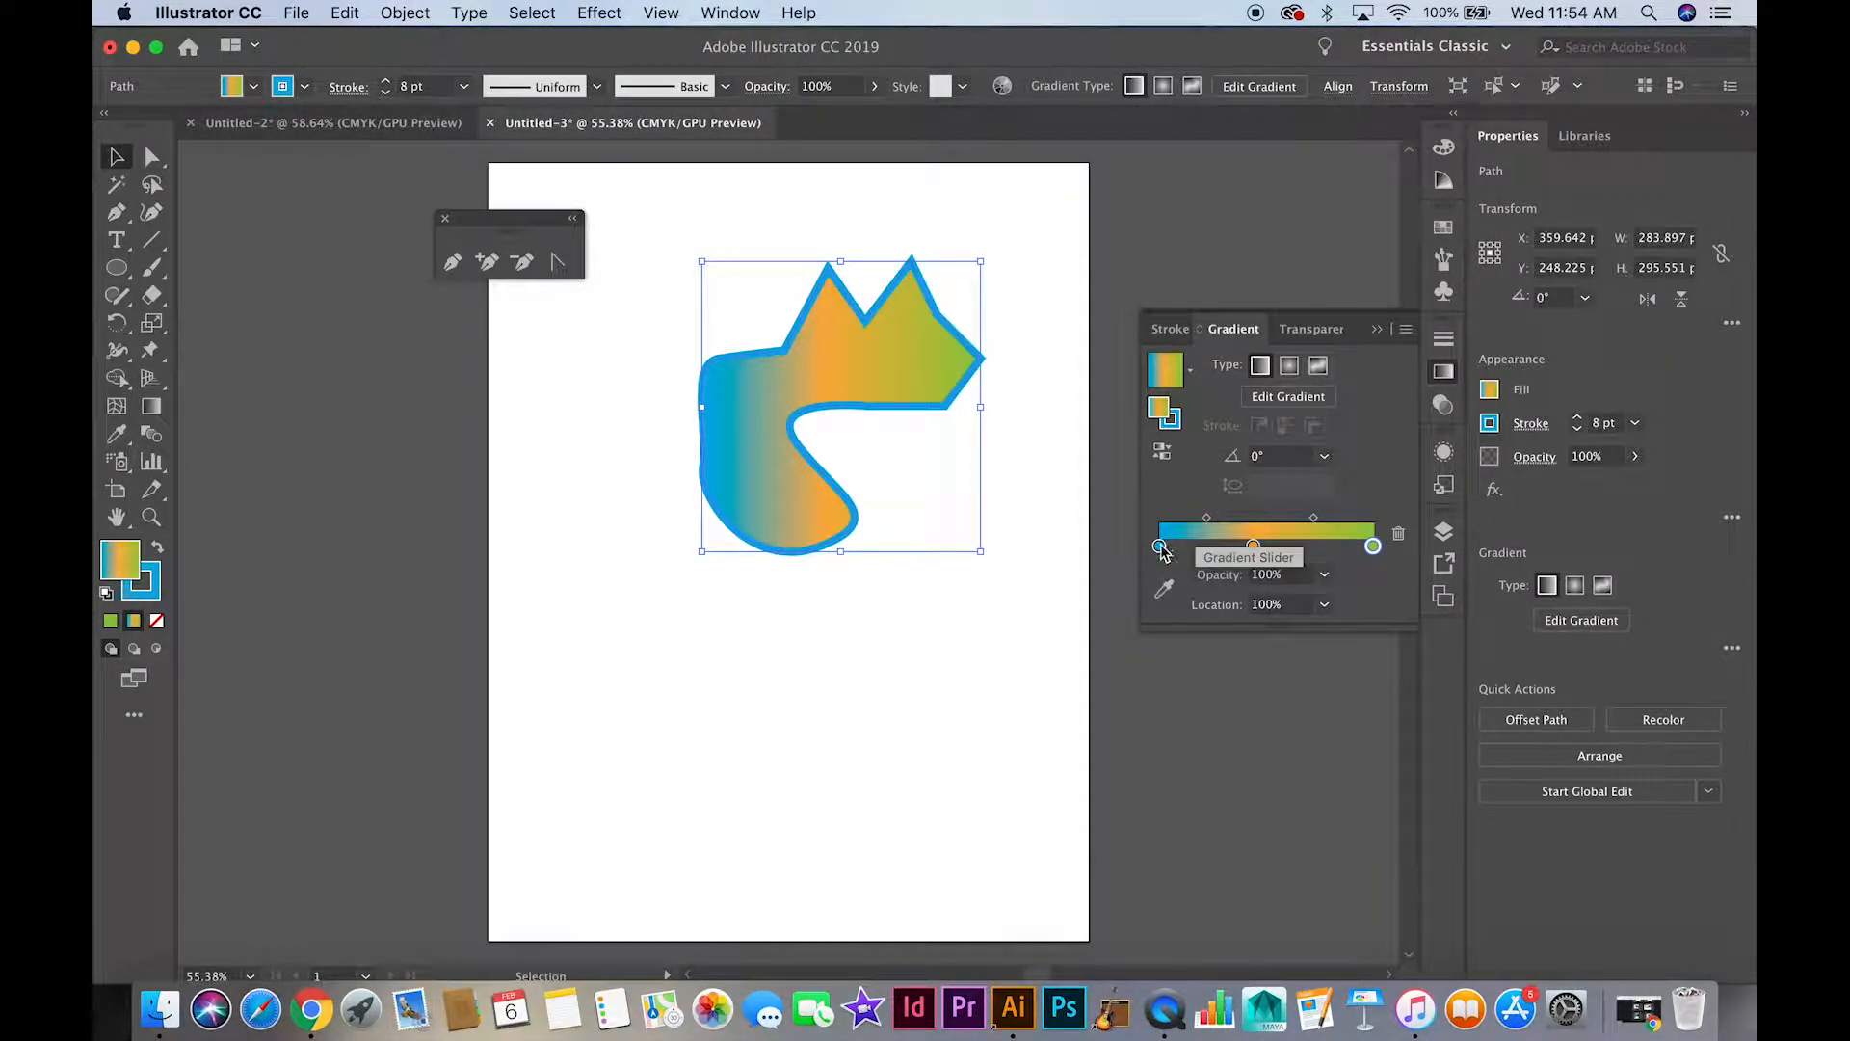
Remove the green stop from the gradient and place the orange stop at its end, leaving a blue-to-orange blend
click(1252, 546)
click(1367, 546)
drag(1367, 546, 1376, 590)
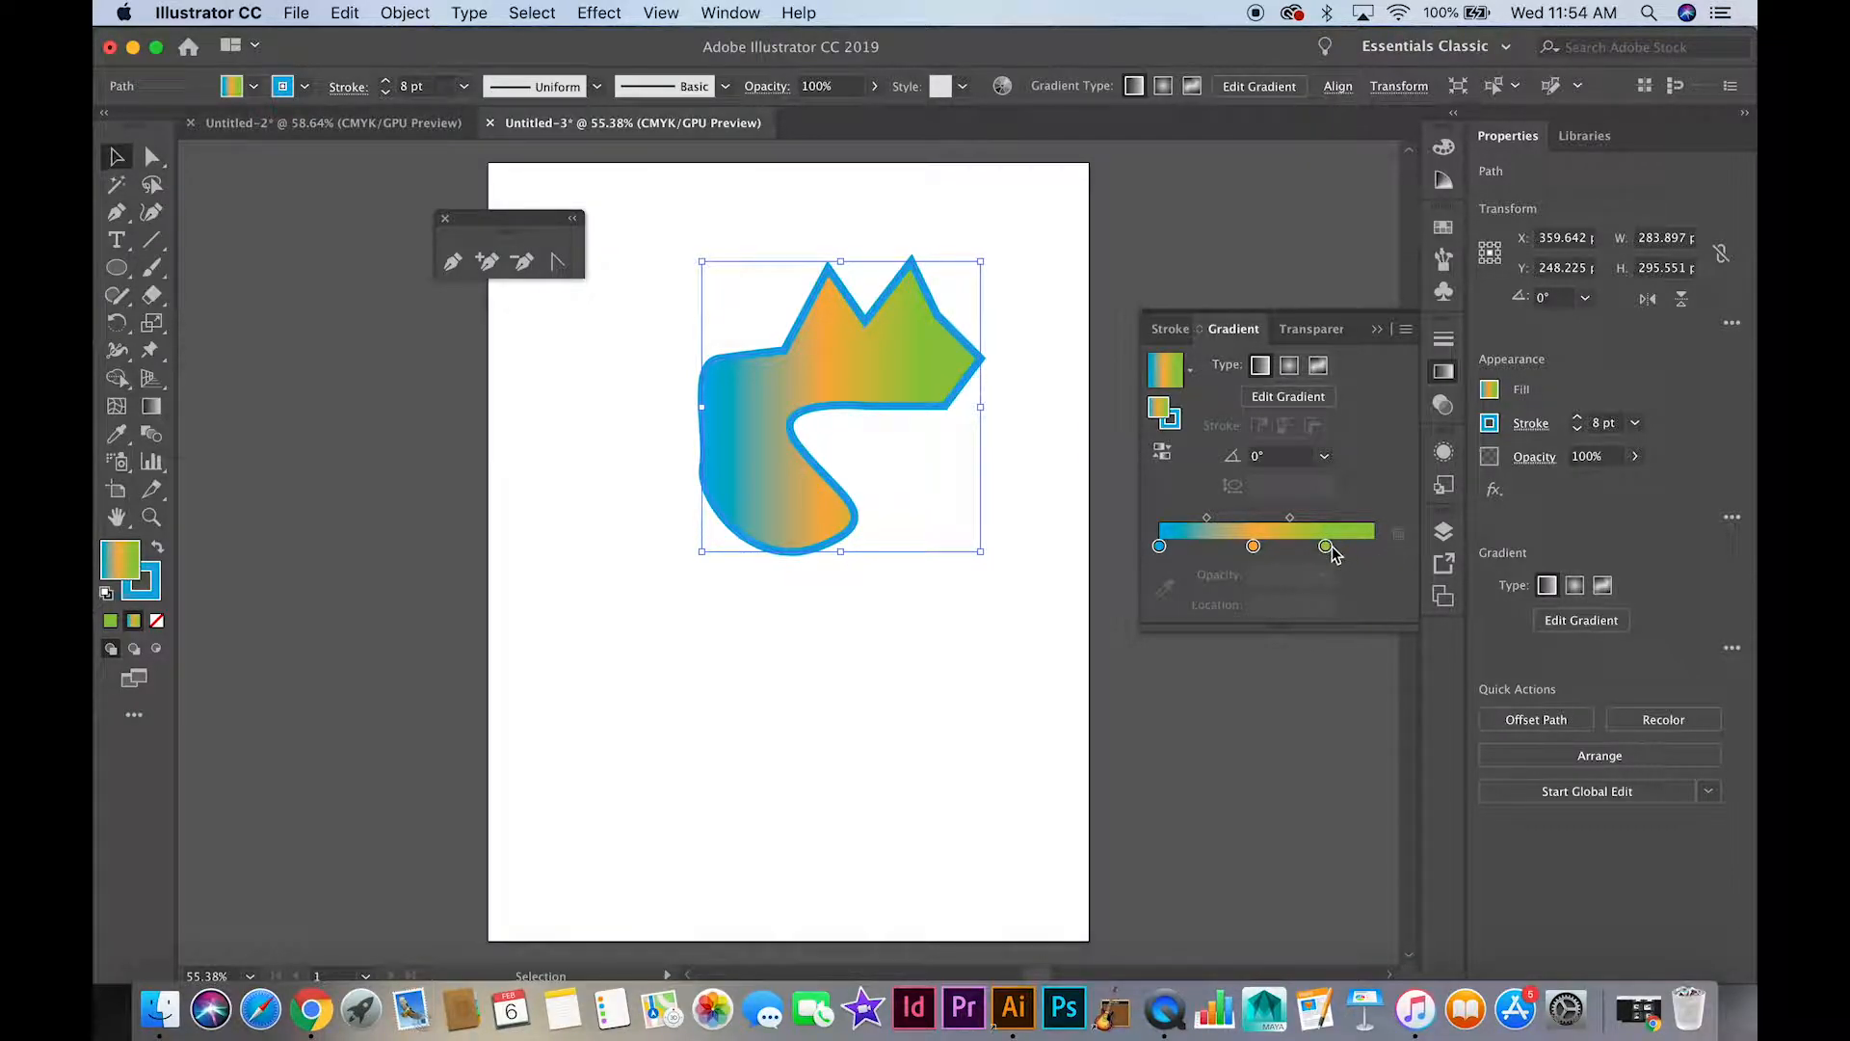
drag(1327, 547, 1203, 586)
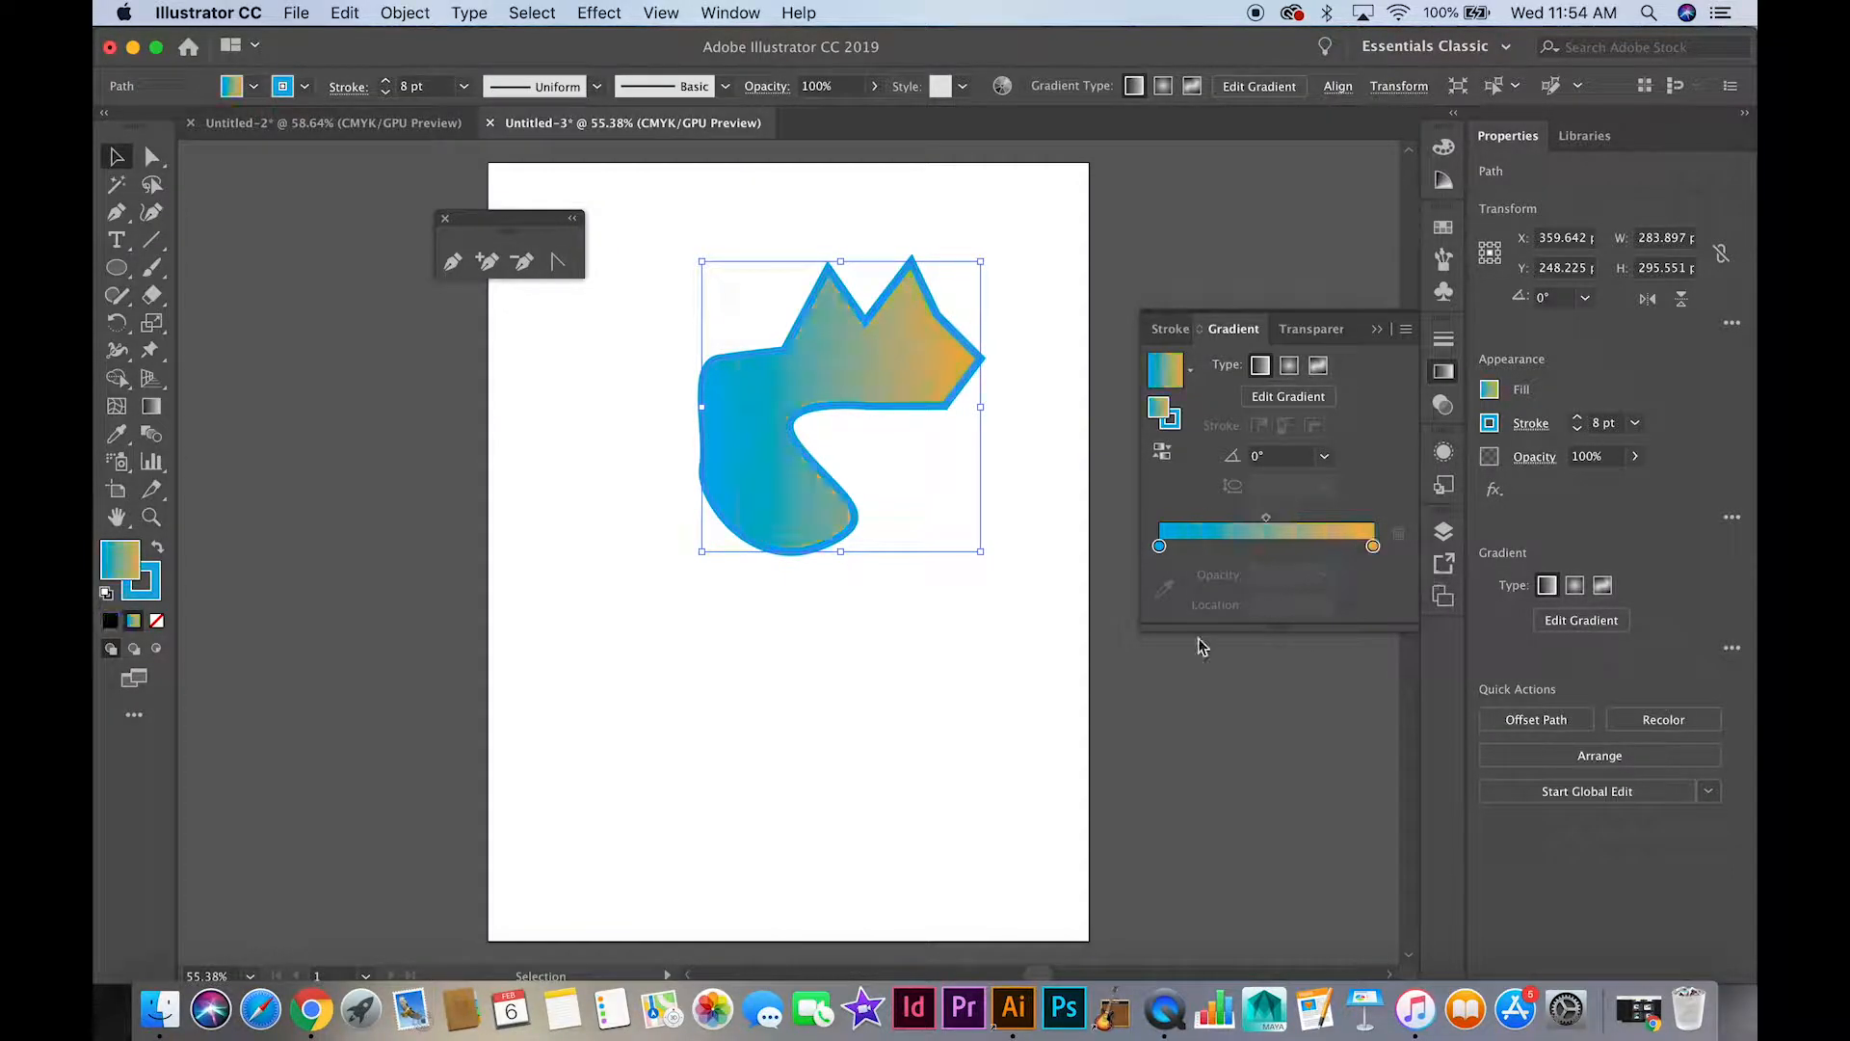
click(1378, 332)
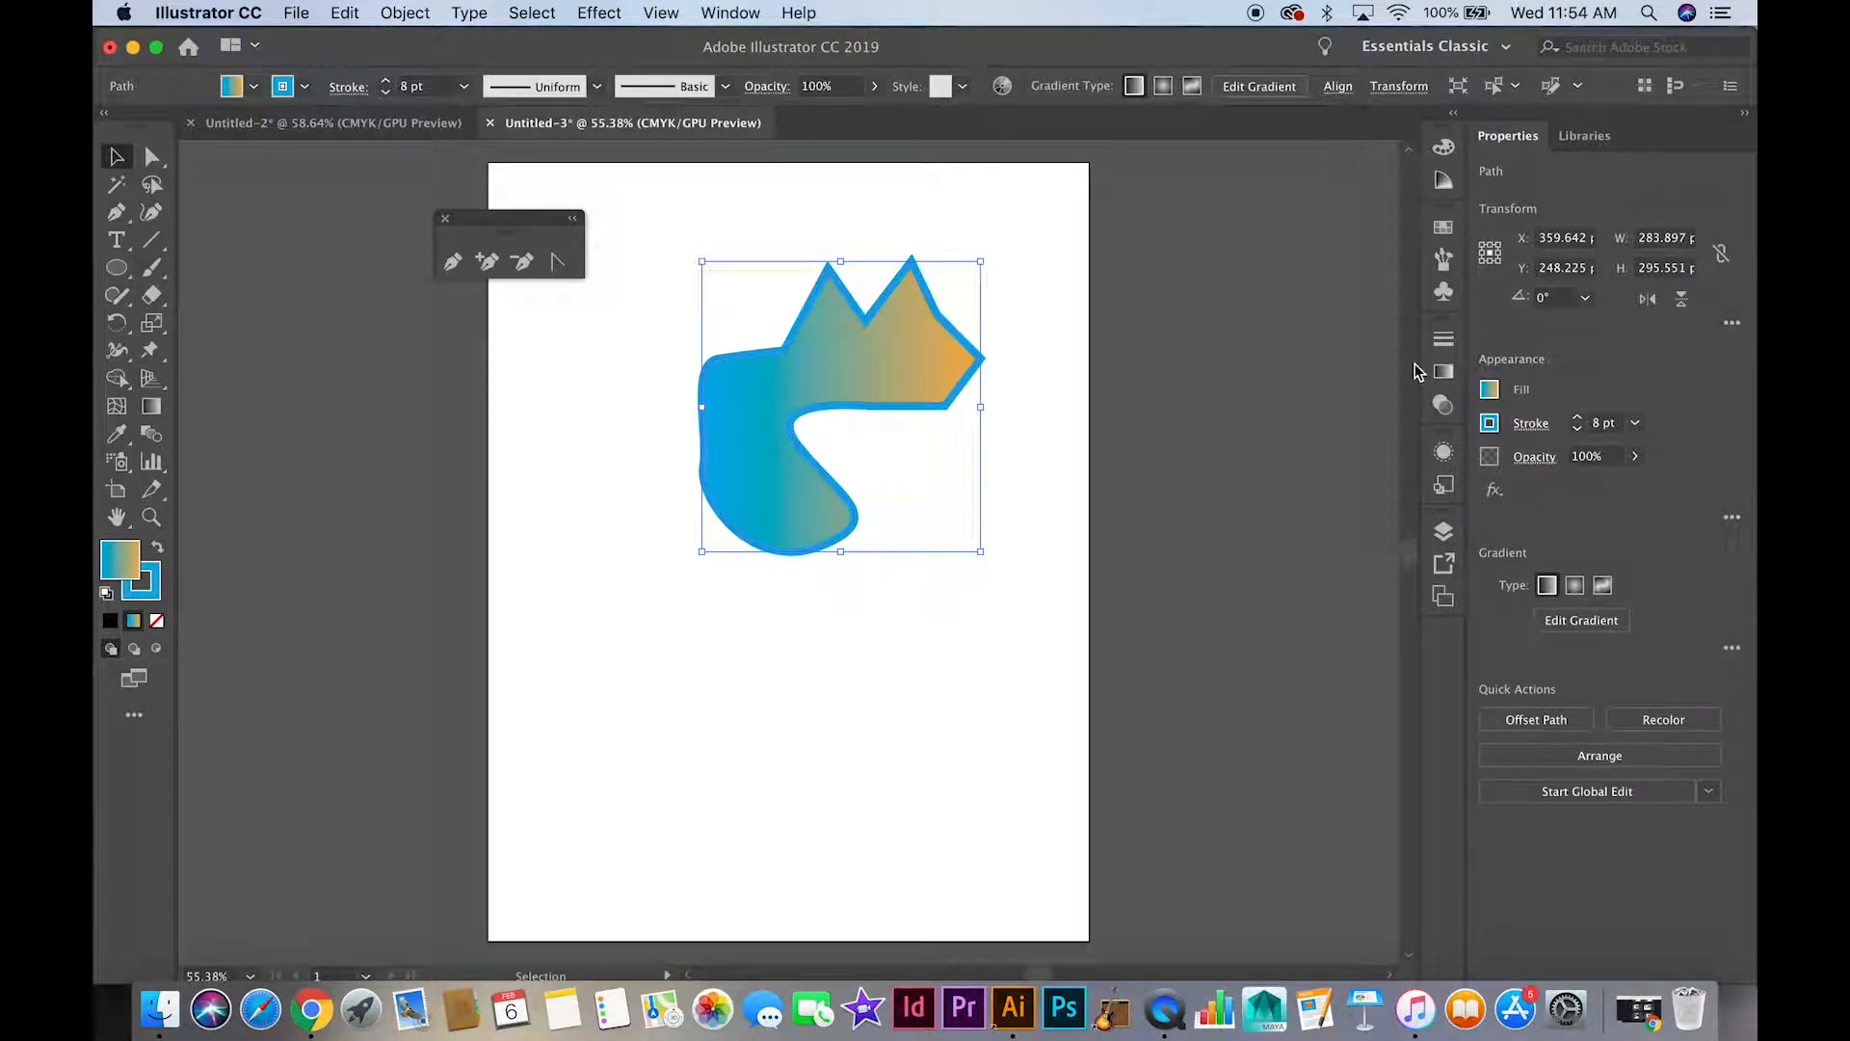
Move the gradient shape up and right, and draw a second closed shape about 252 by 151 pt beside it with the Pen tool
drag(772, 385, 868, 356)
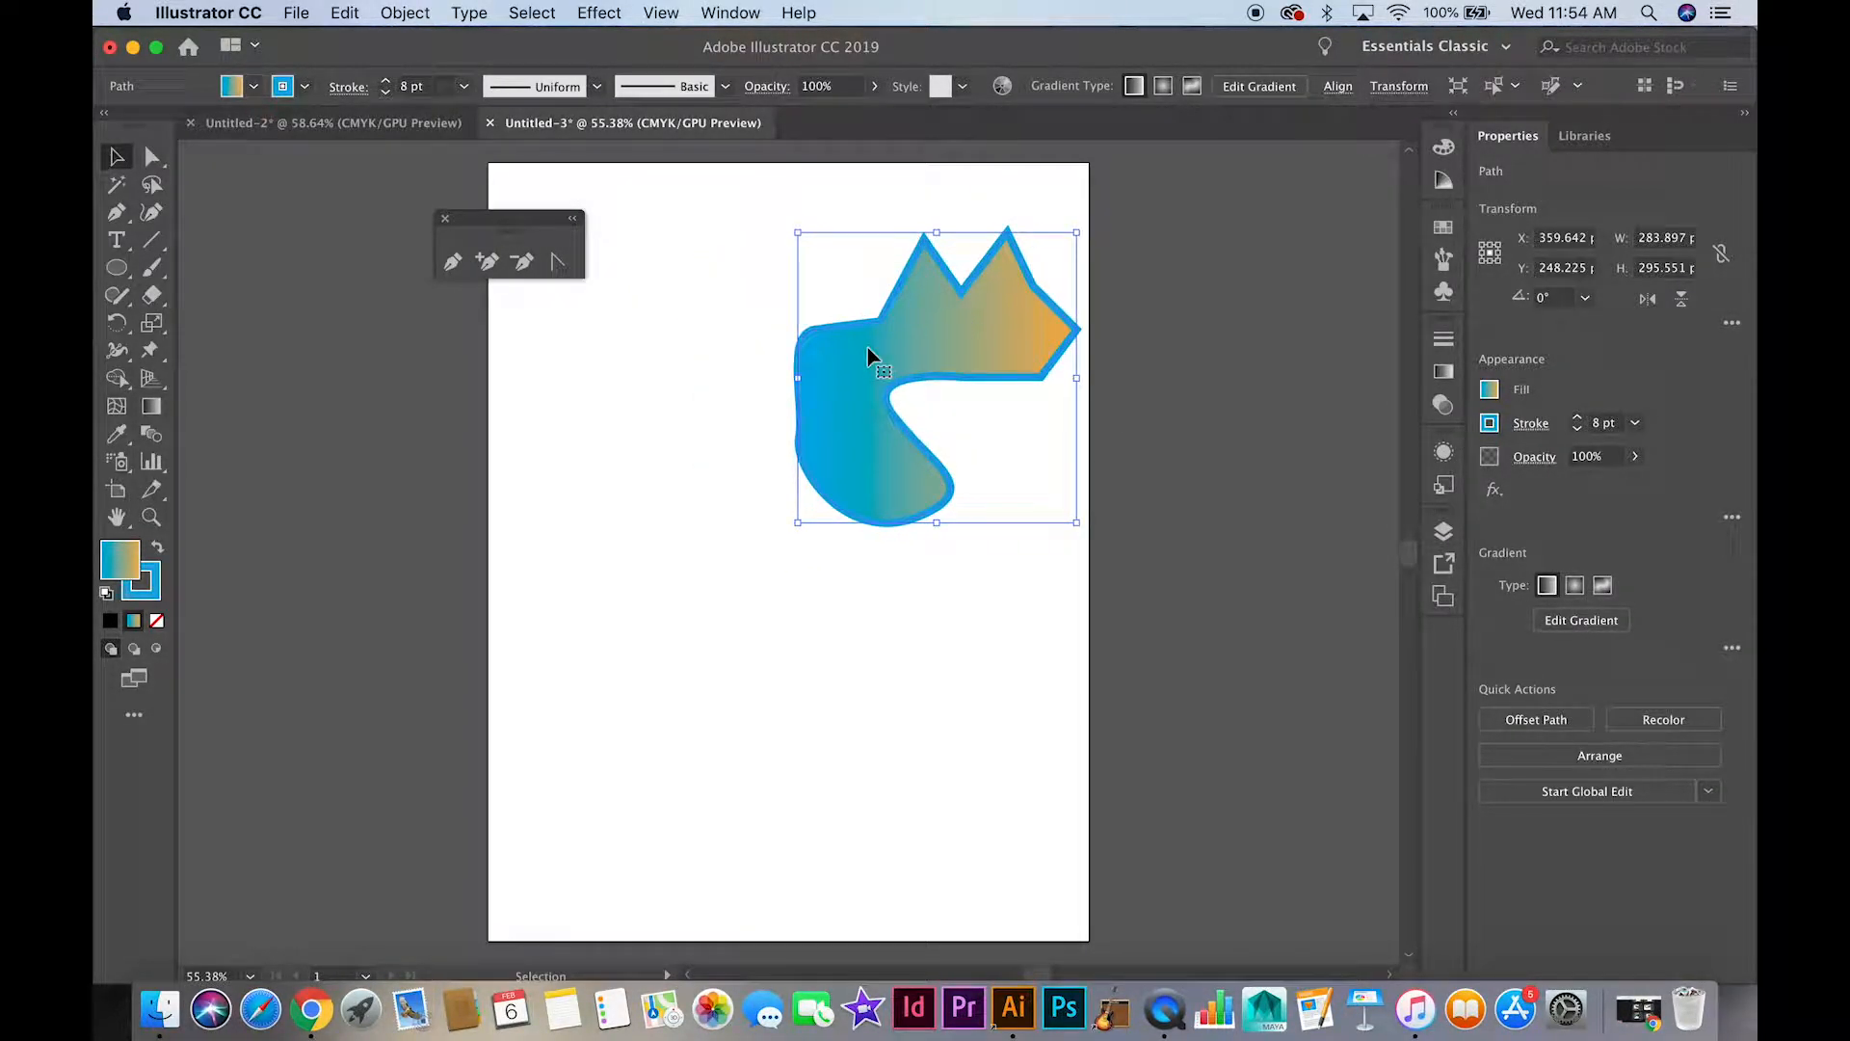
click(452, 261)
drag(565, 469, 585, 418)
mouse_move(648, 413)
mouse_down()
mouse_move(677, 453)
mouse_move(686, 424)
mouse_move(675, 452)
mouse_up()
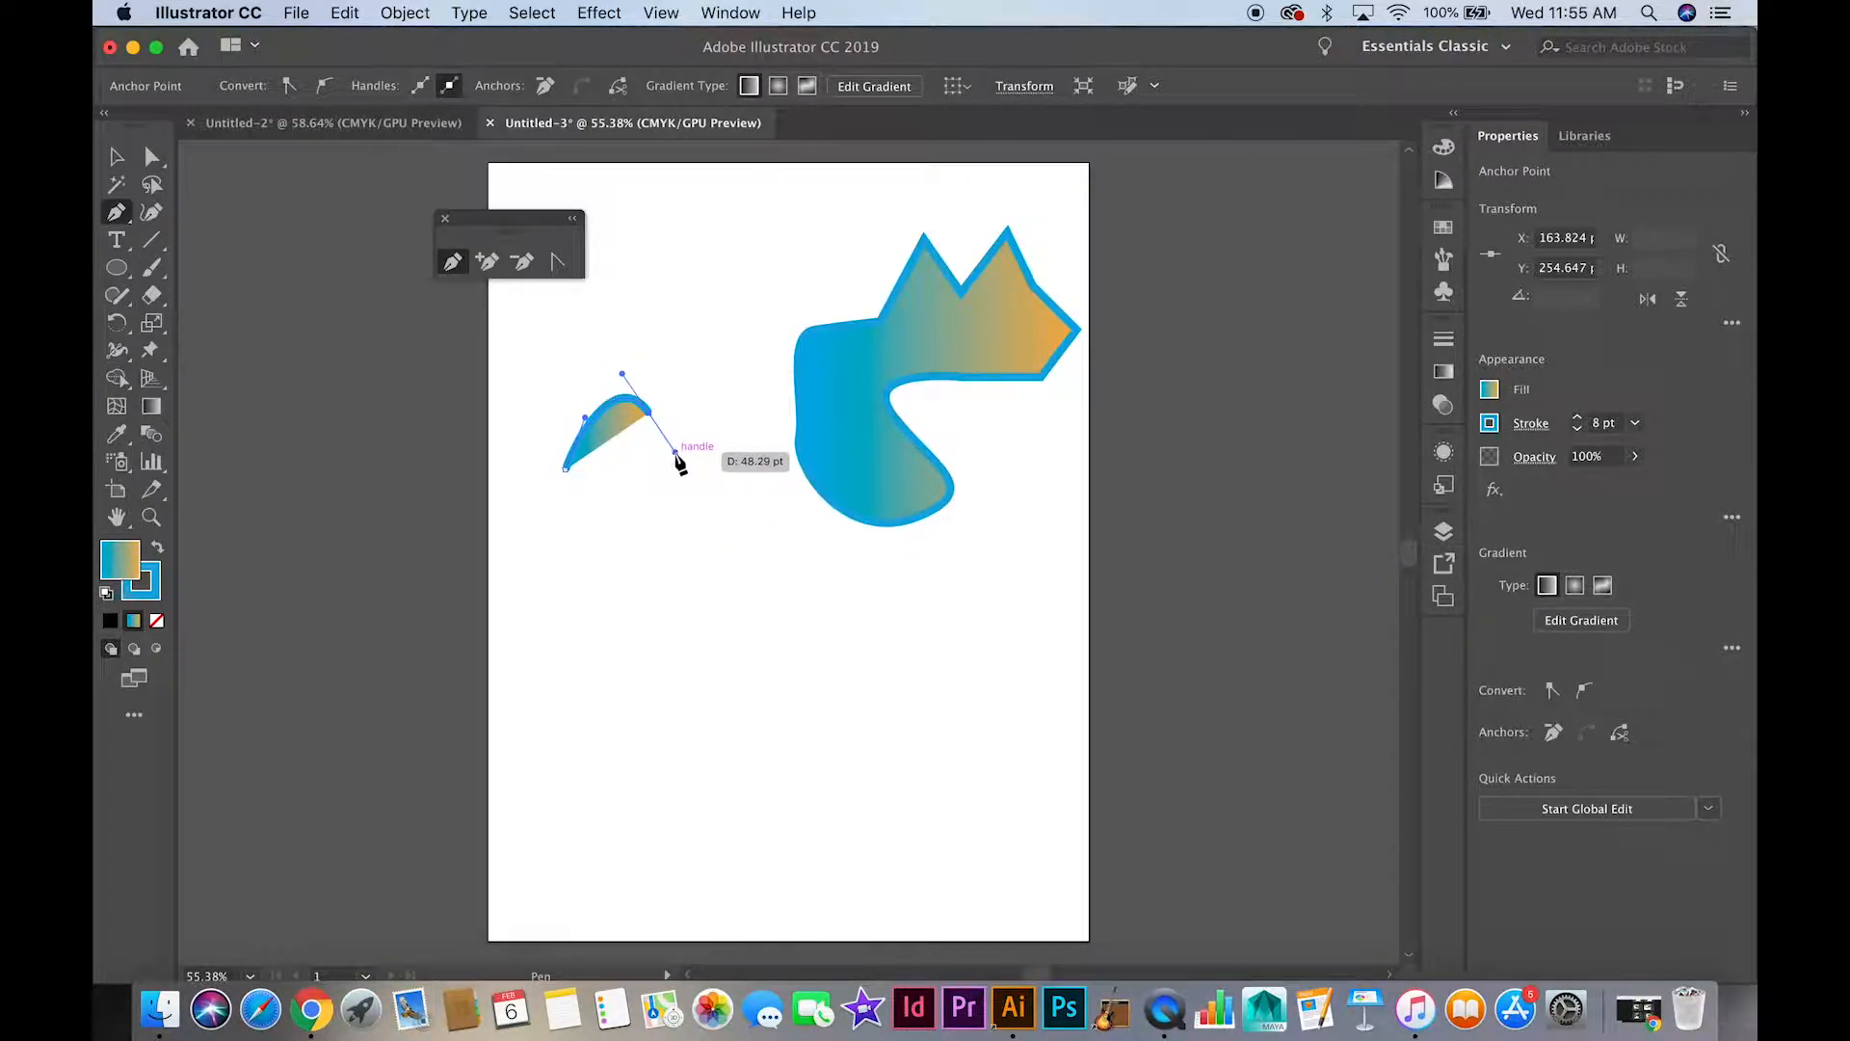
click(710, 509)
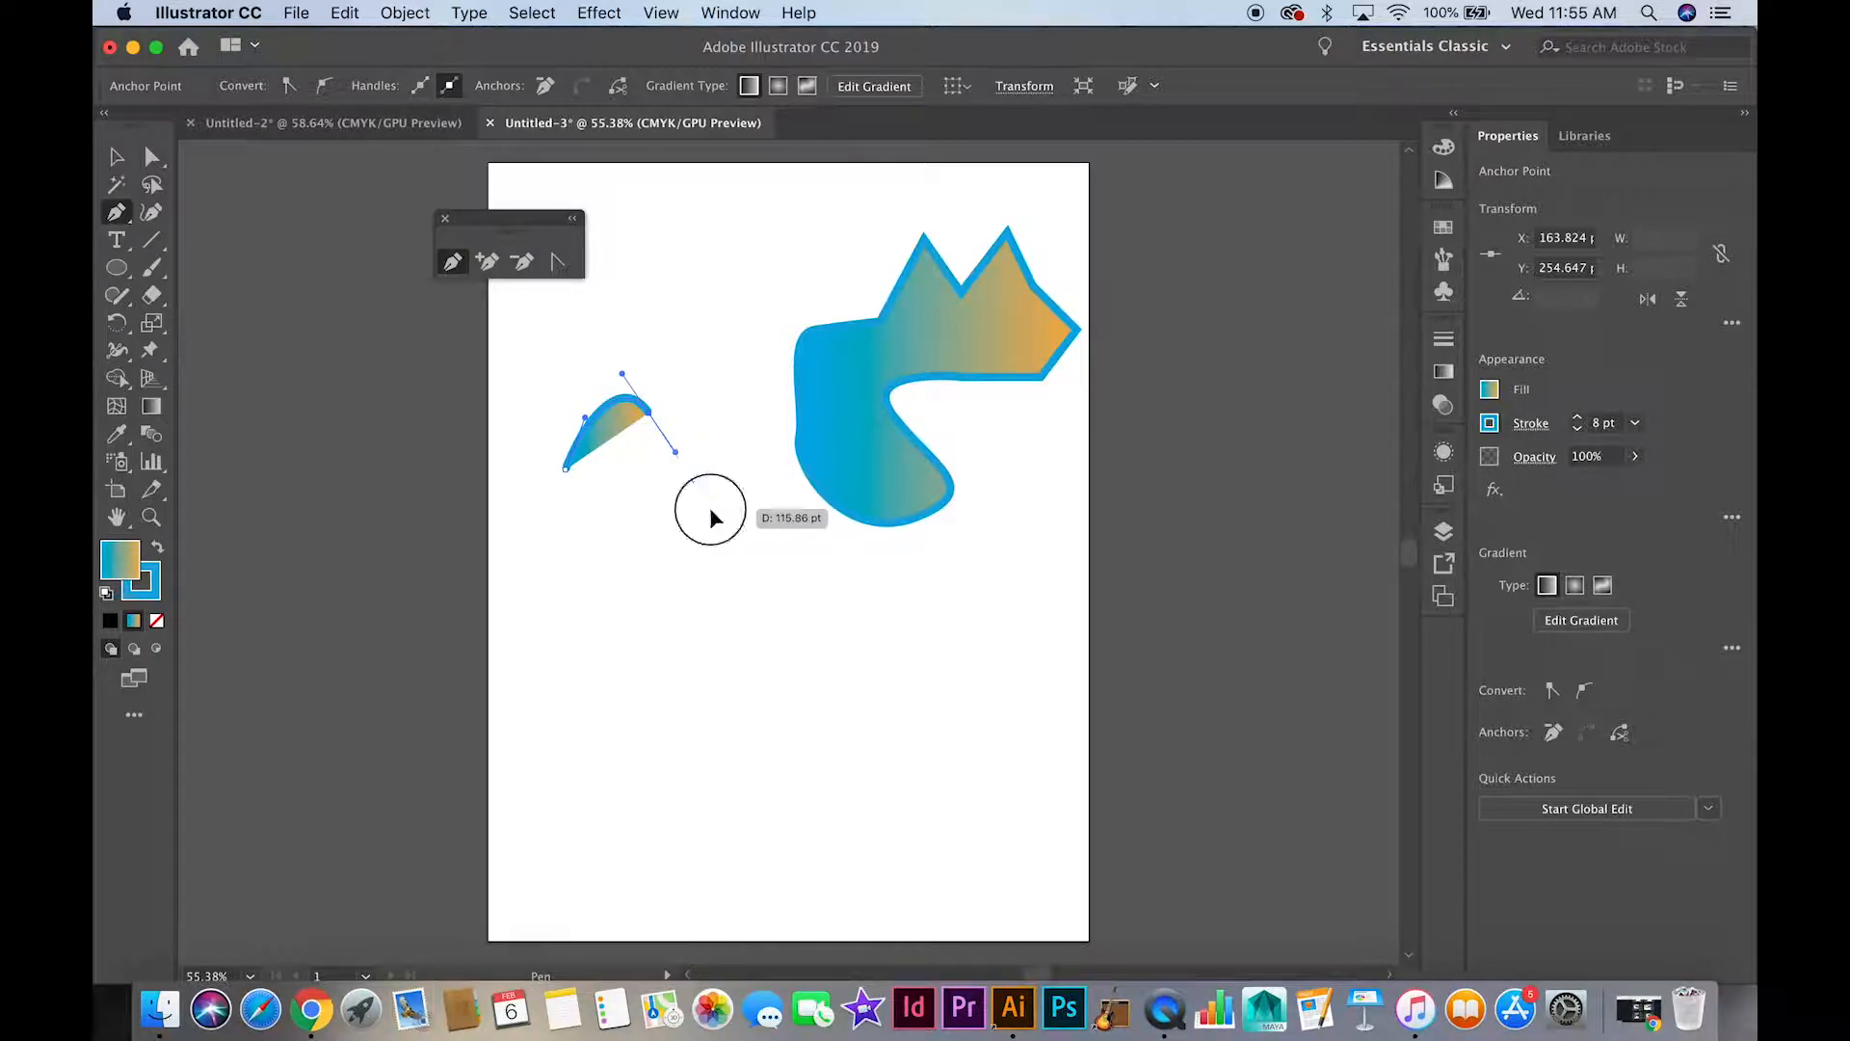
drag(710, 508, 616, 522)
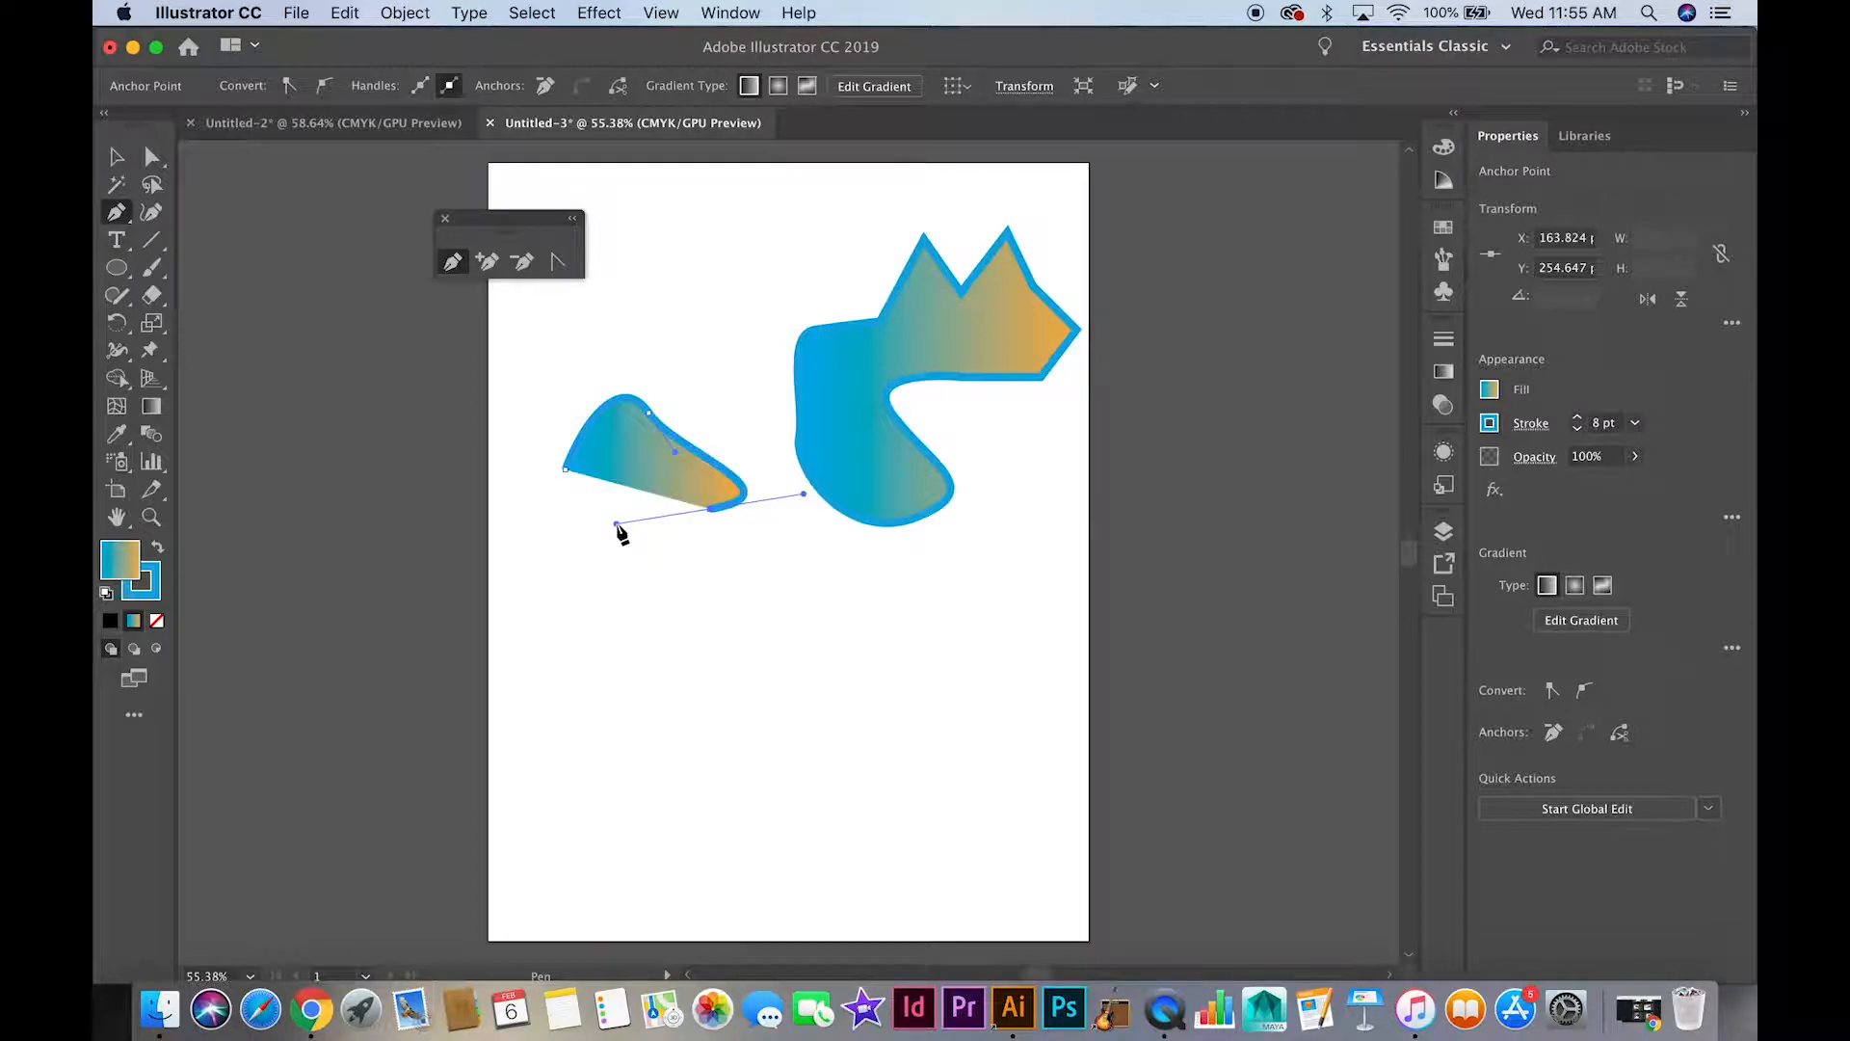
click(522, 545)
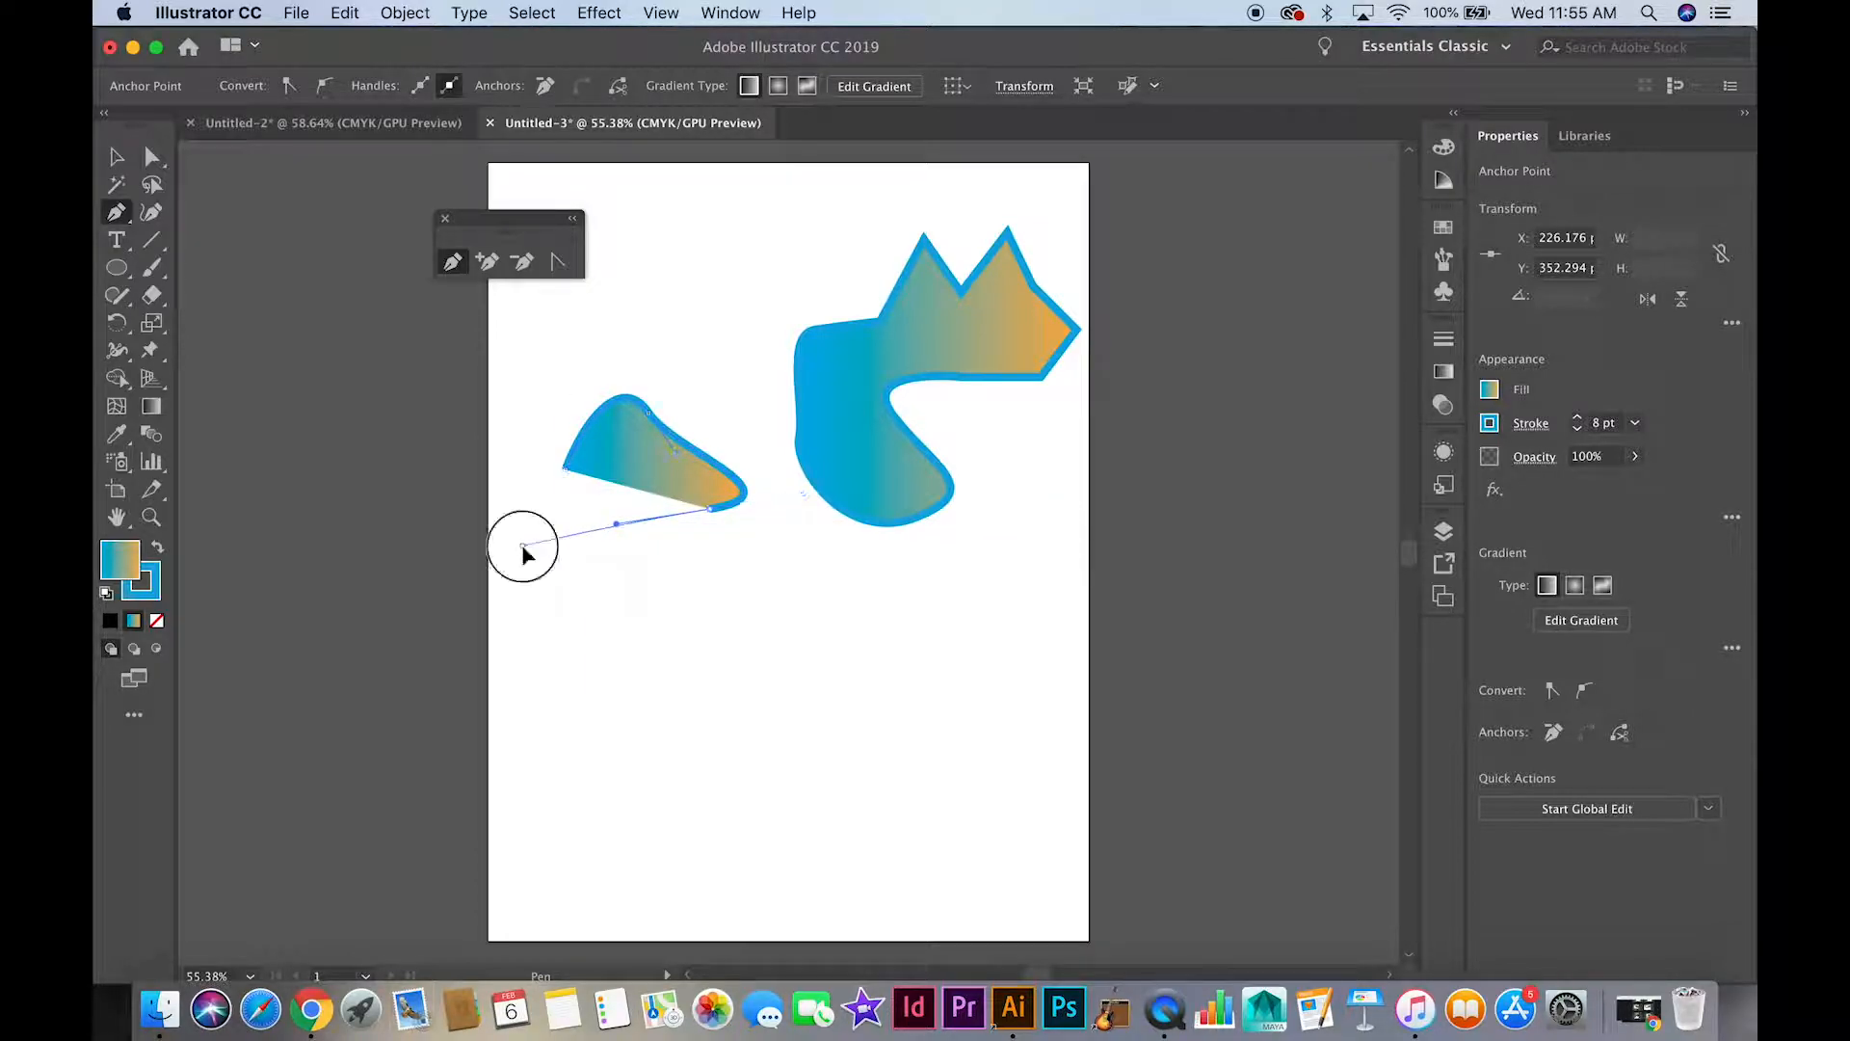
drag(507, 487, 536, 478)
click(565, 470)
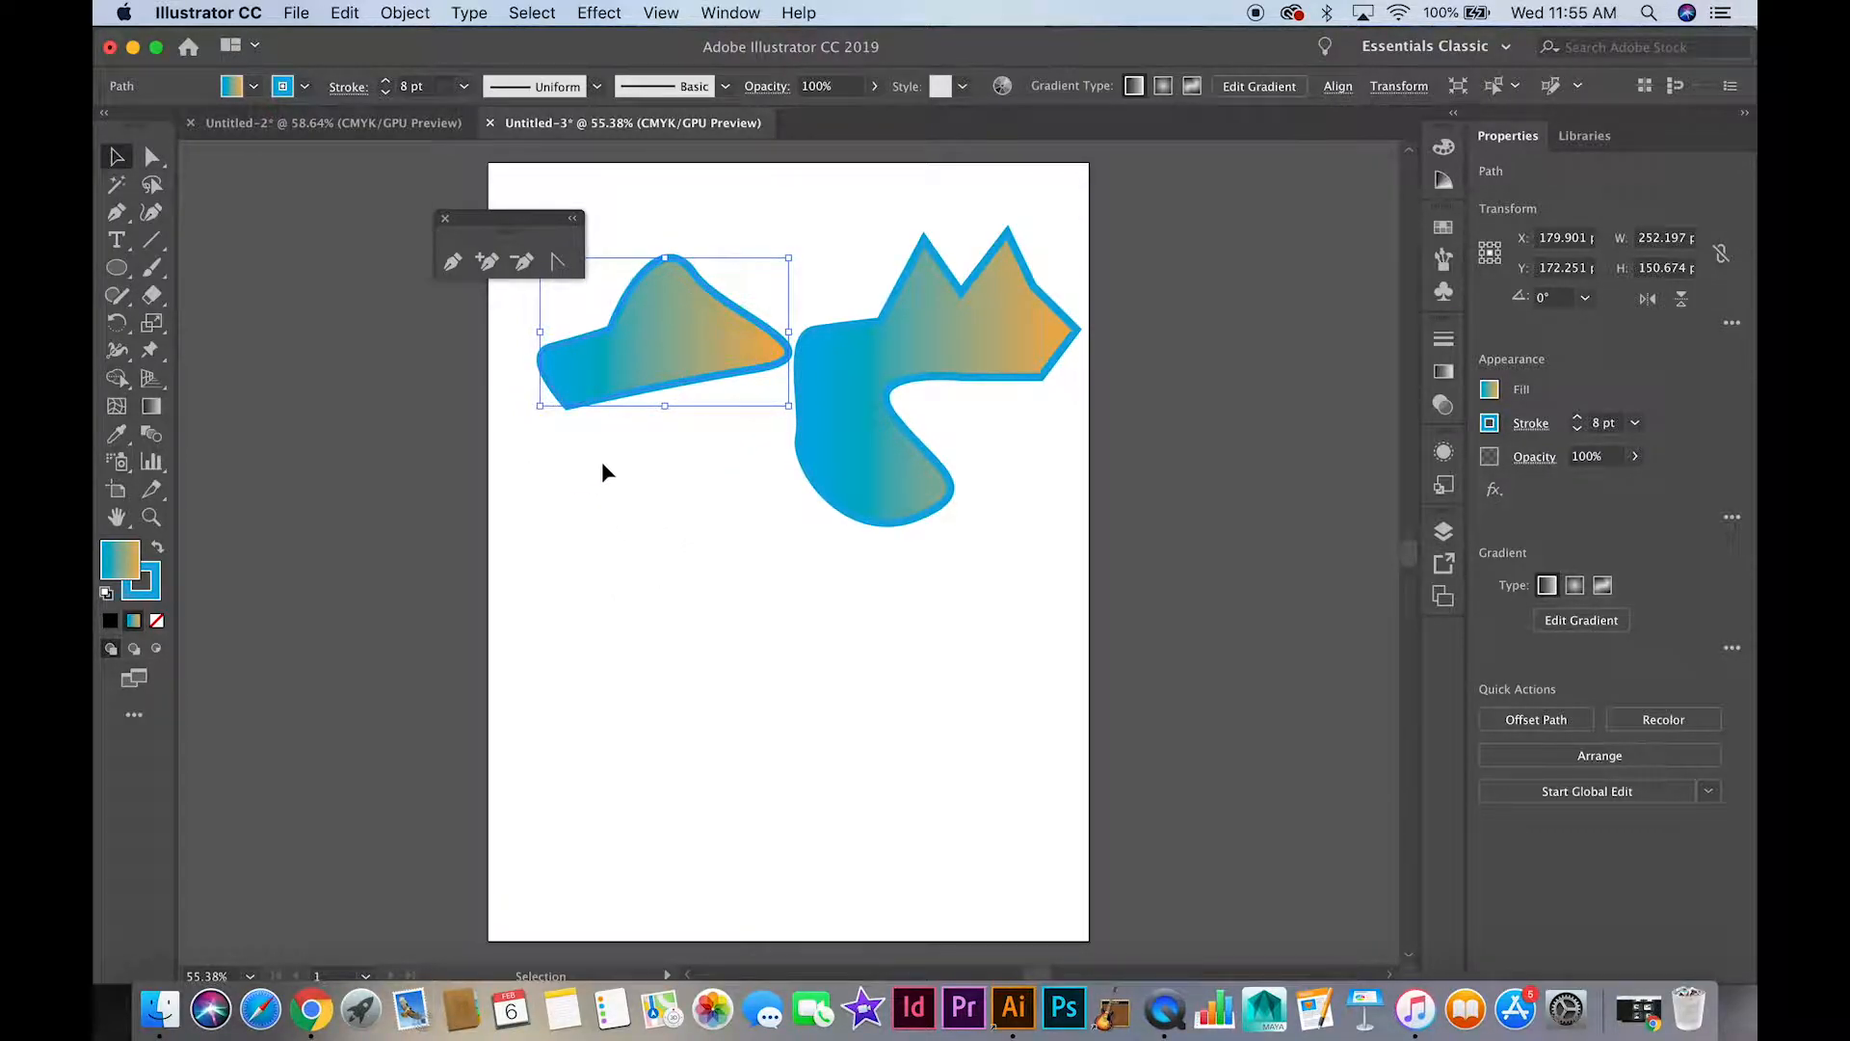
Draw a closed rounded shape about 268 by 239 pt over the artboard's lower left edge with the Curvature tool
click(152, 213)
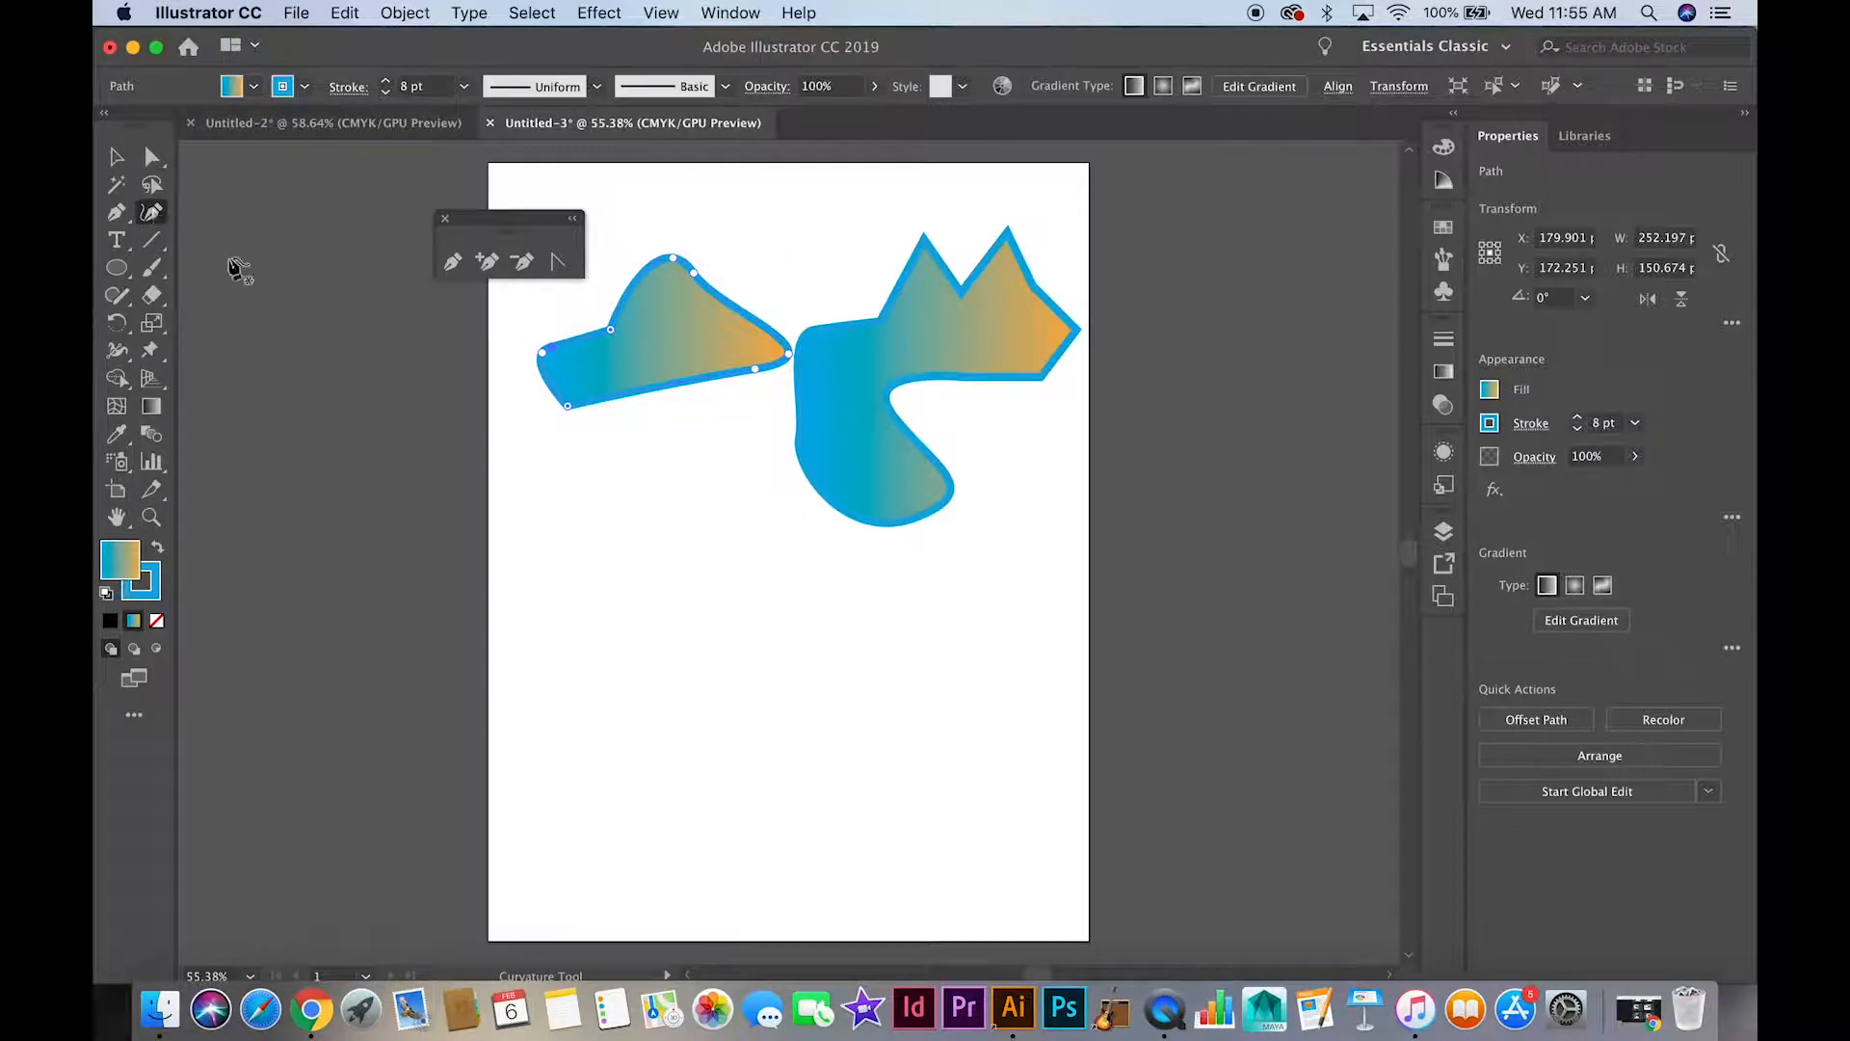
click(556, 526)
drag(665, 526, 675, 562)
click(619, 719)
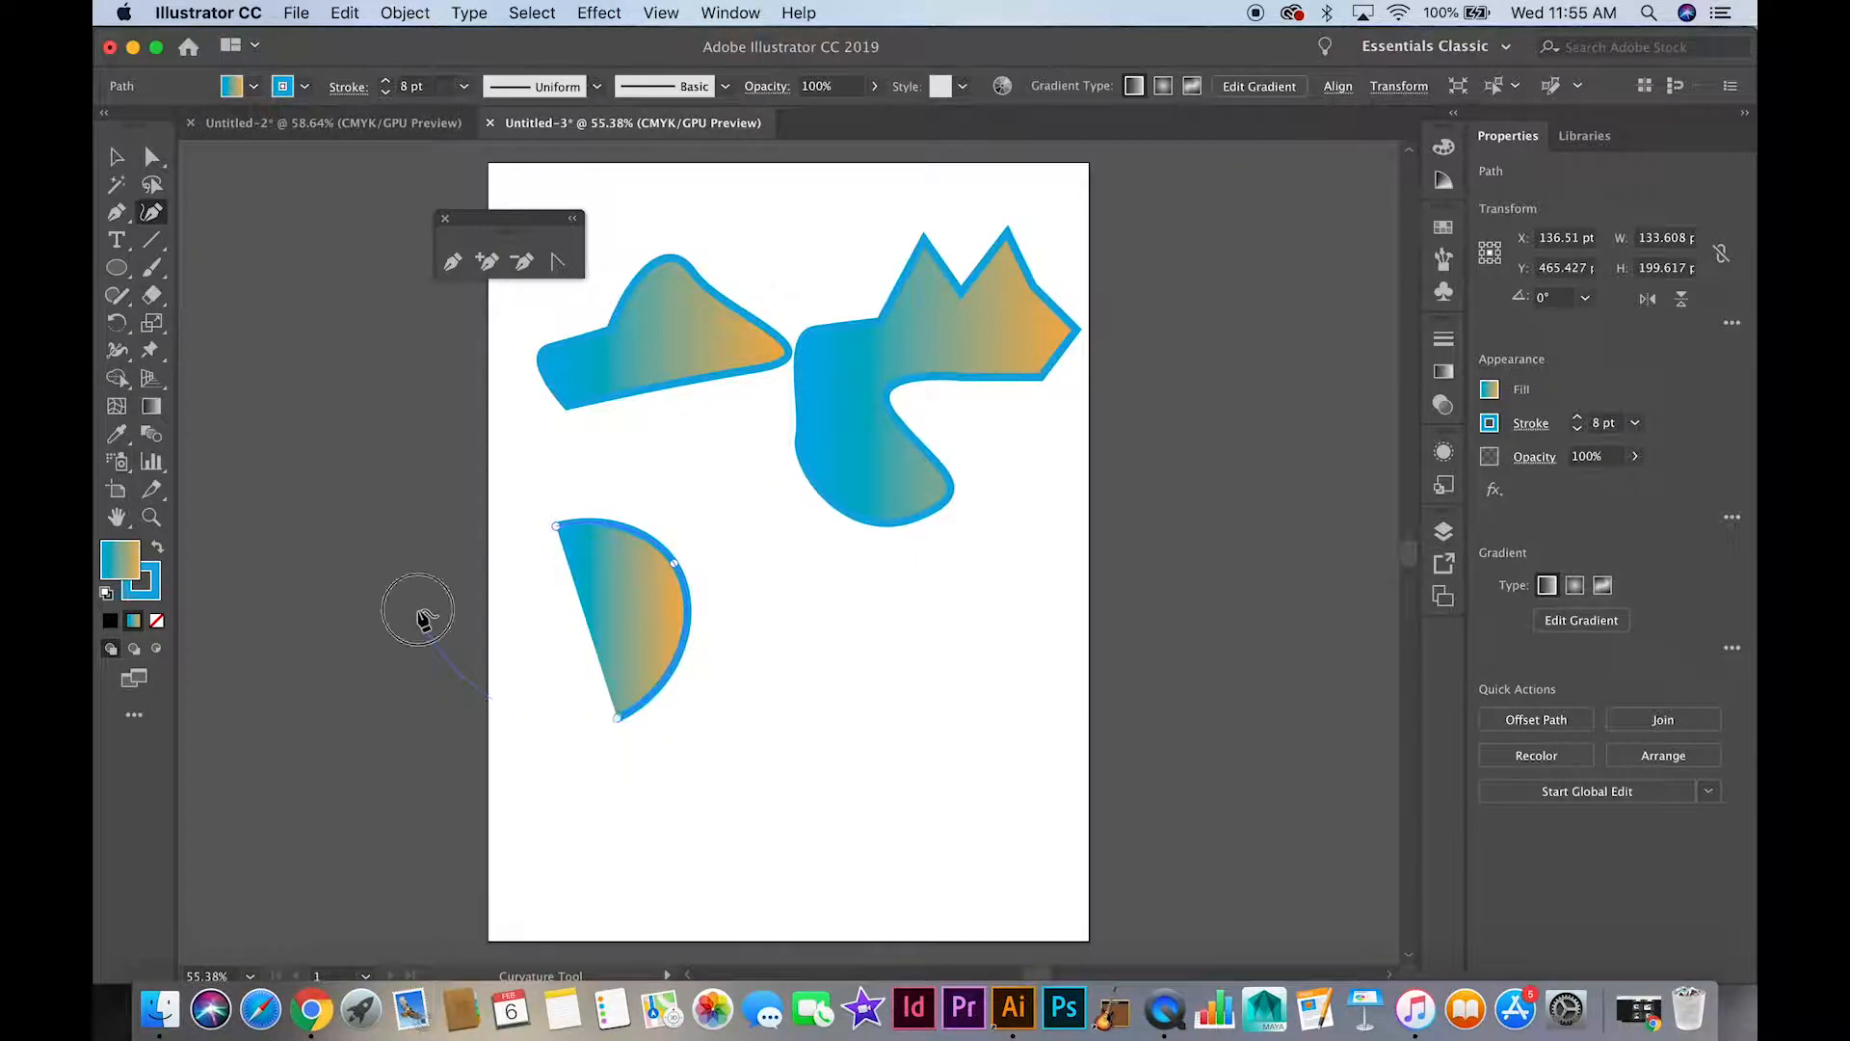
click(425, 590)
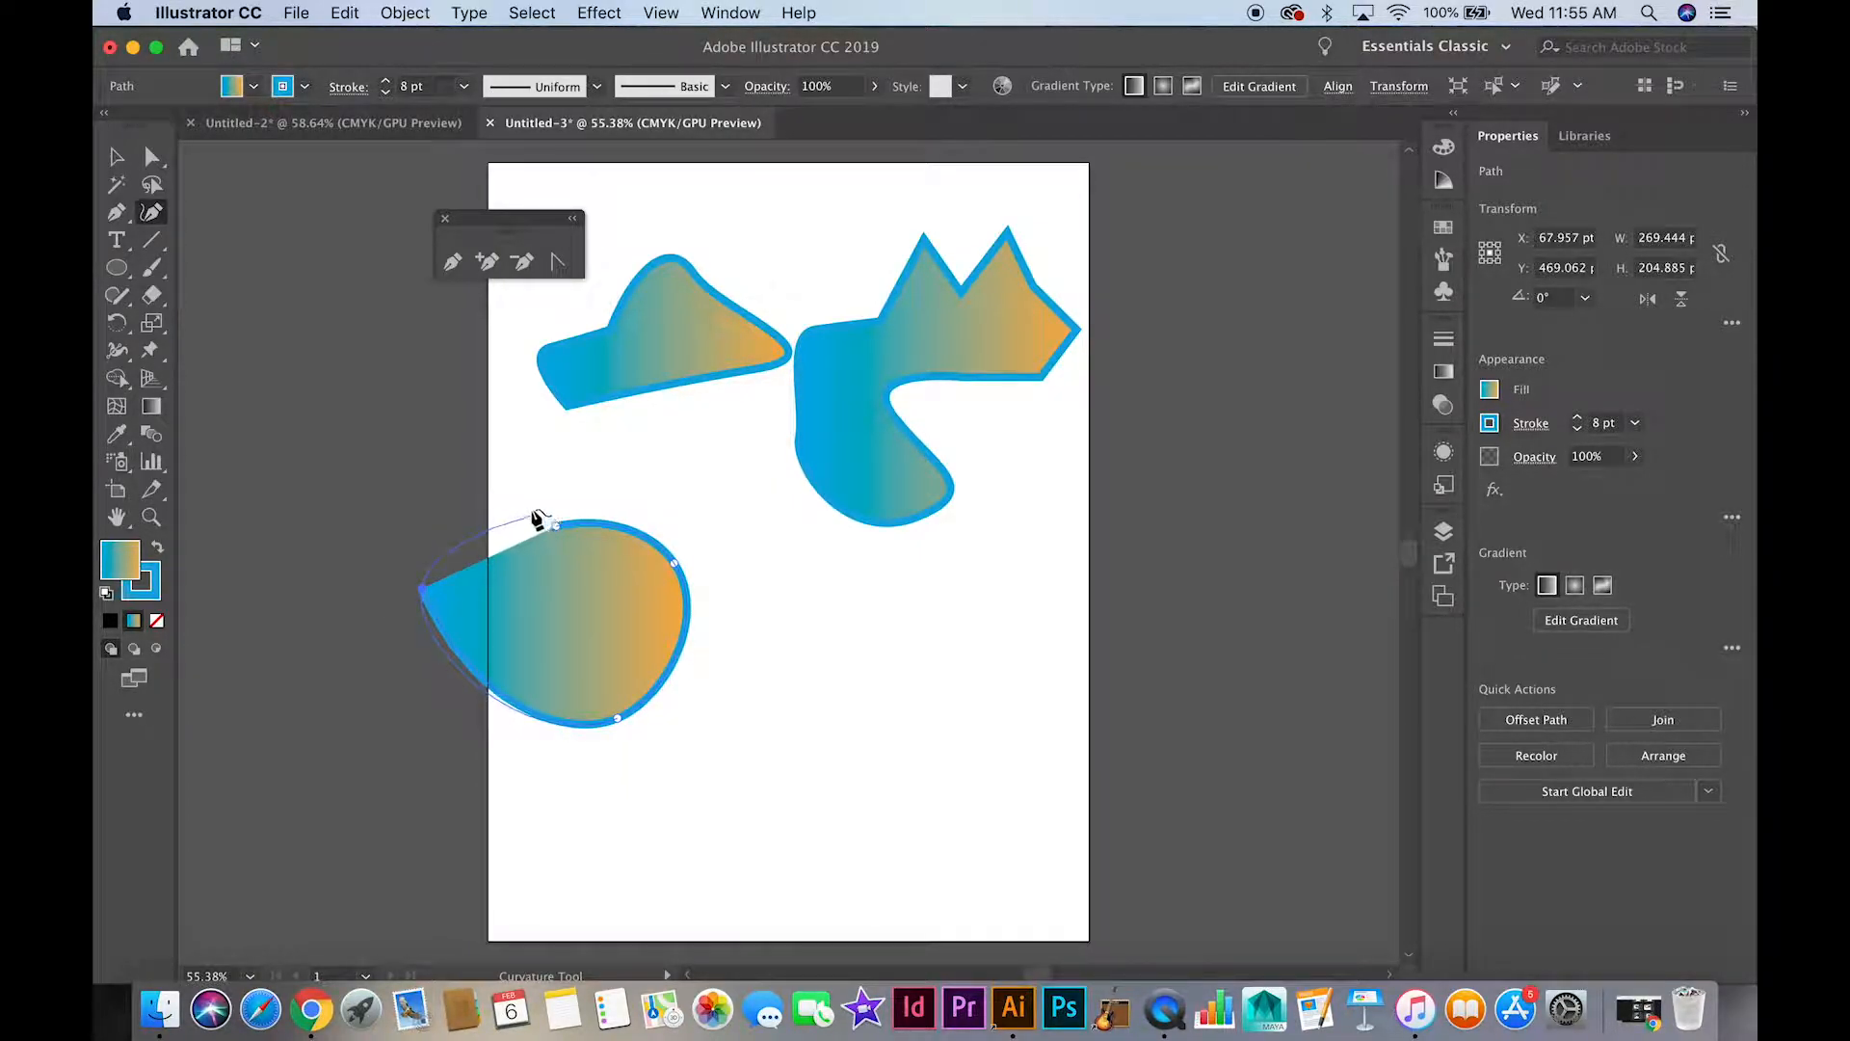
click(506, 492)
click(557, 527)
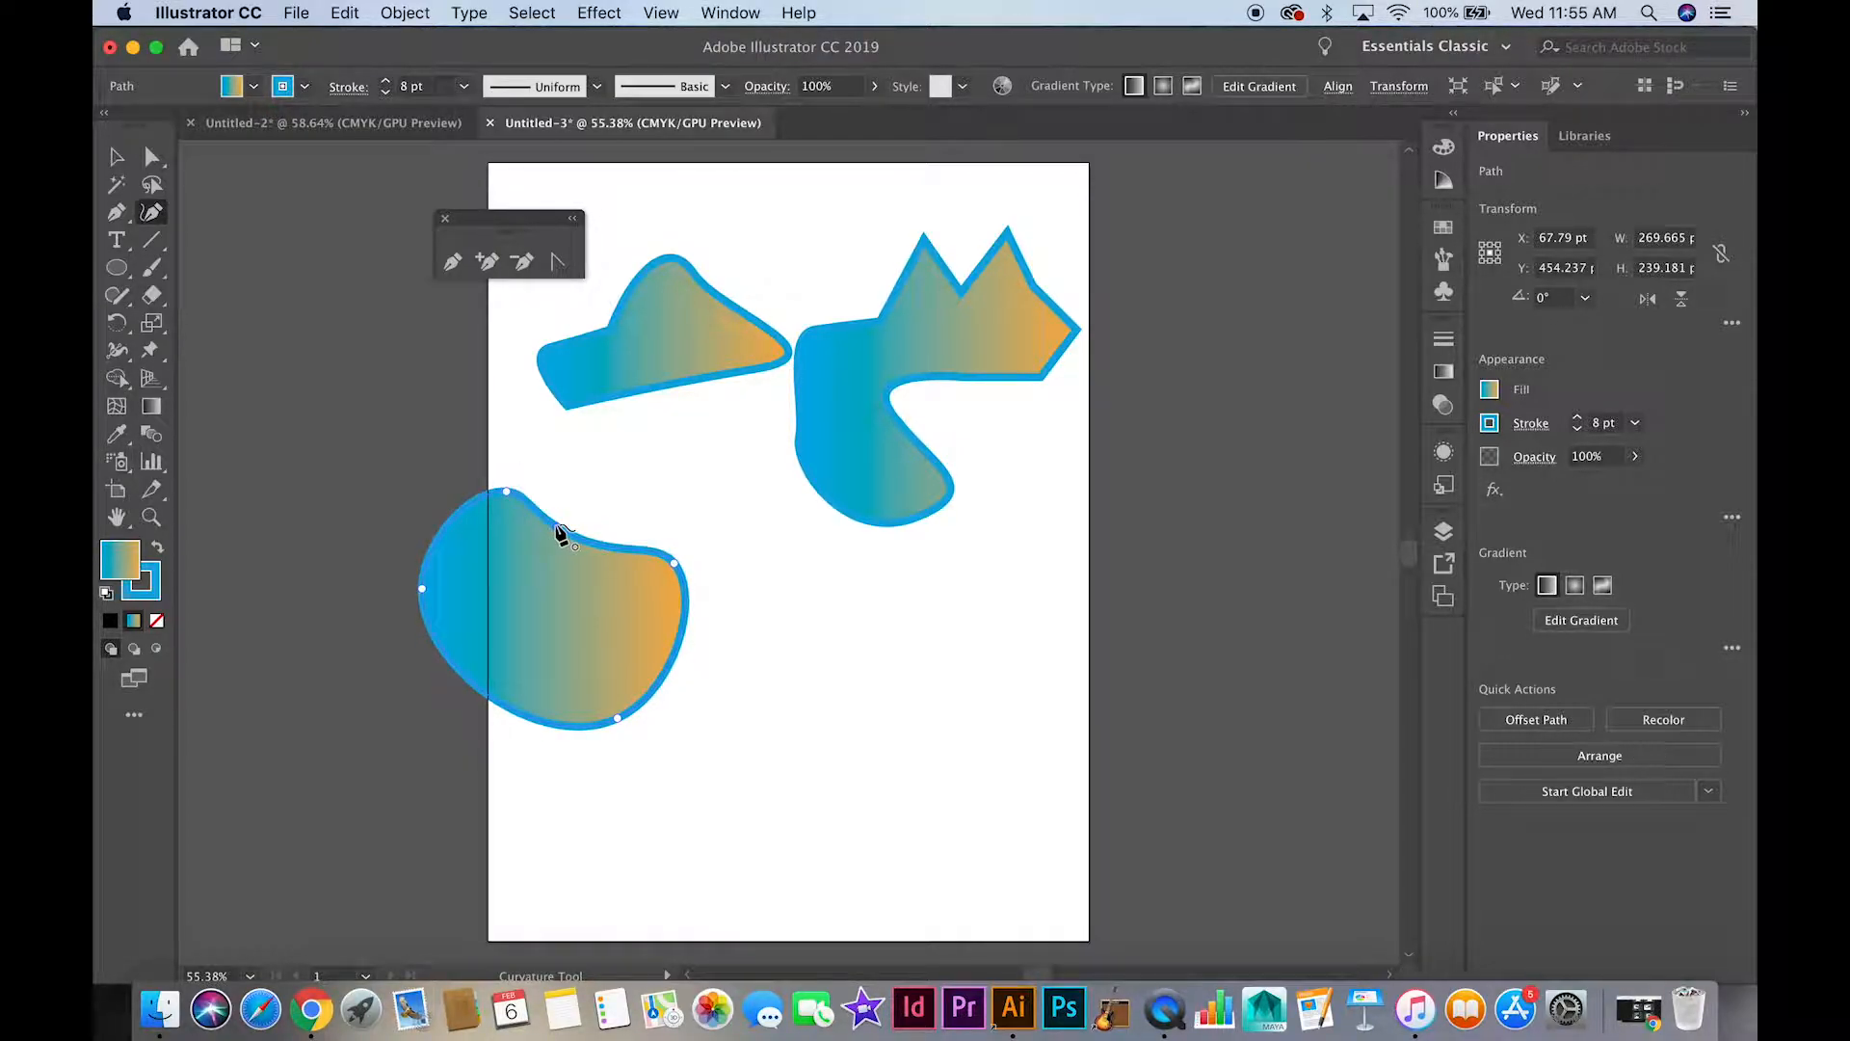
Move the new rounded shape fully onto the artboard, below the two upper shapes
click(117, 156)
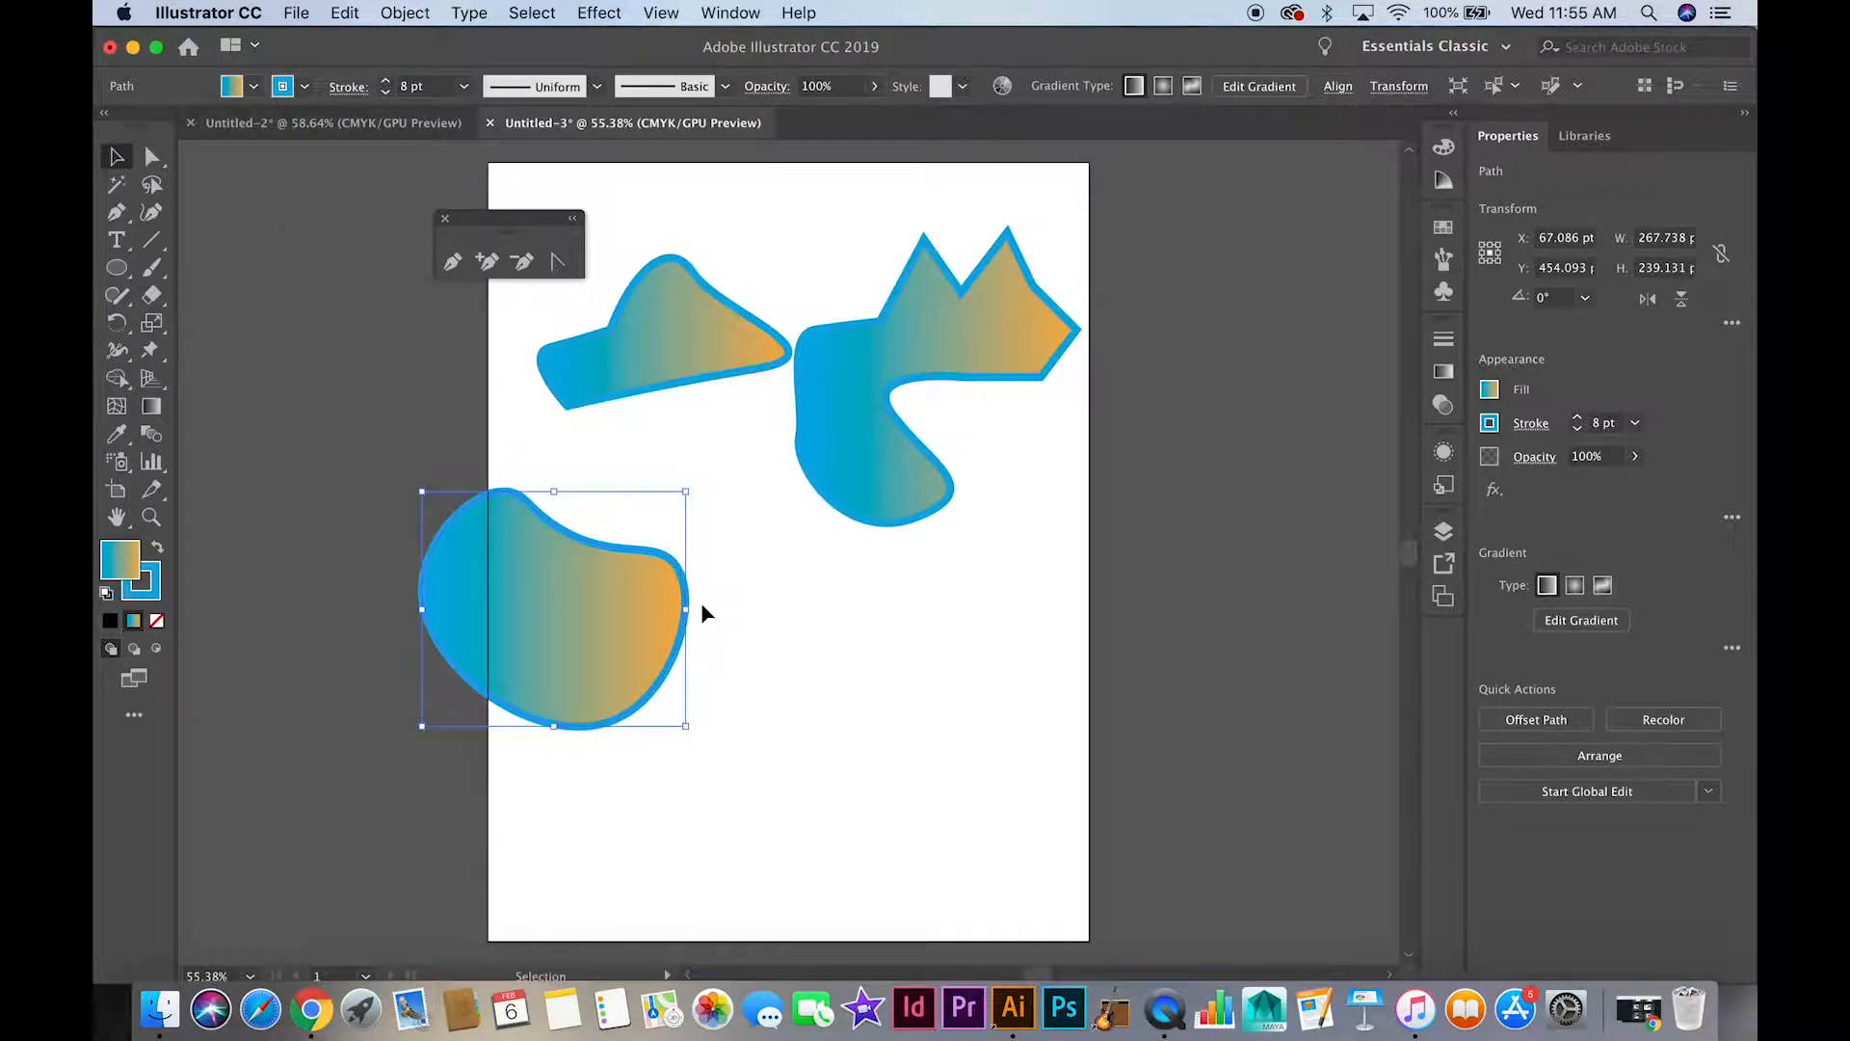
drag(673, 573, 889, 599)
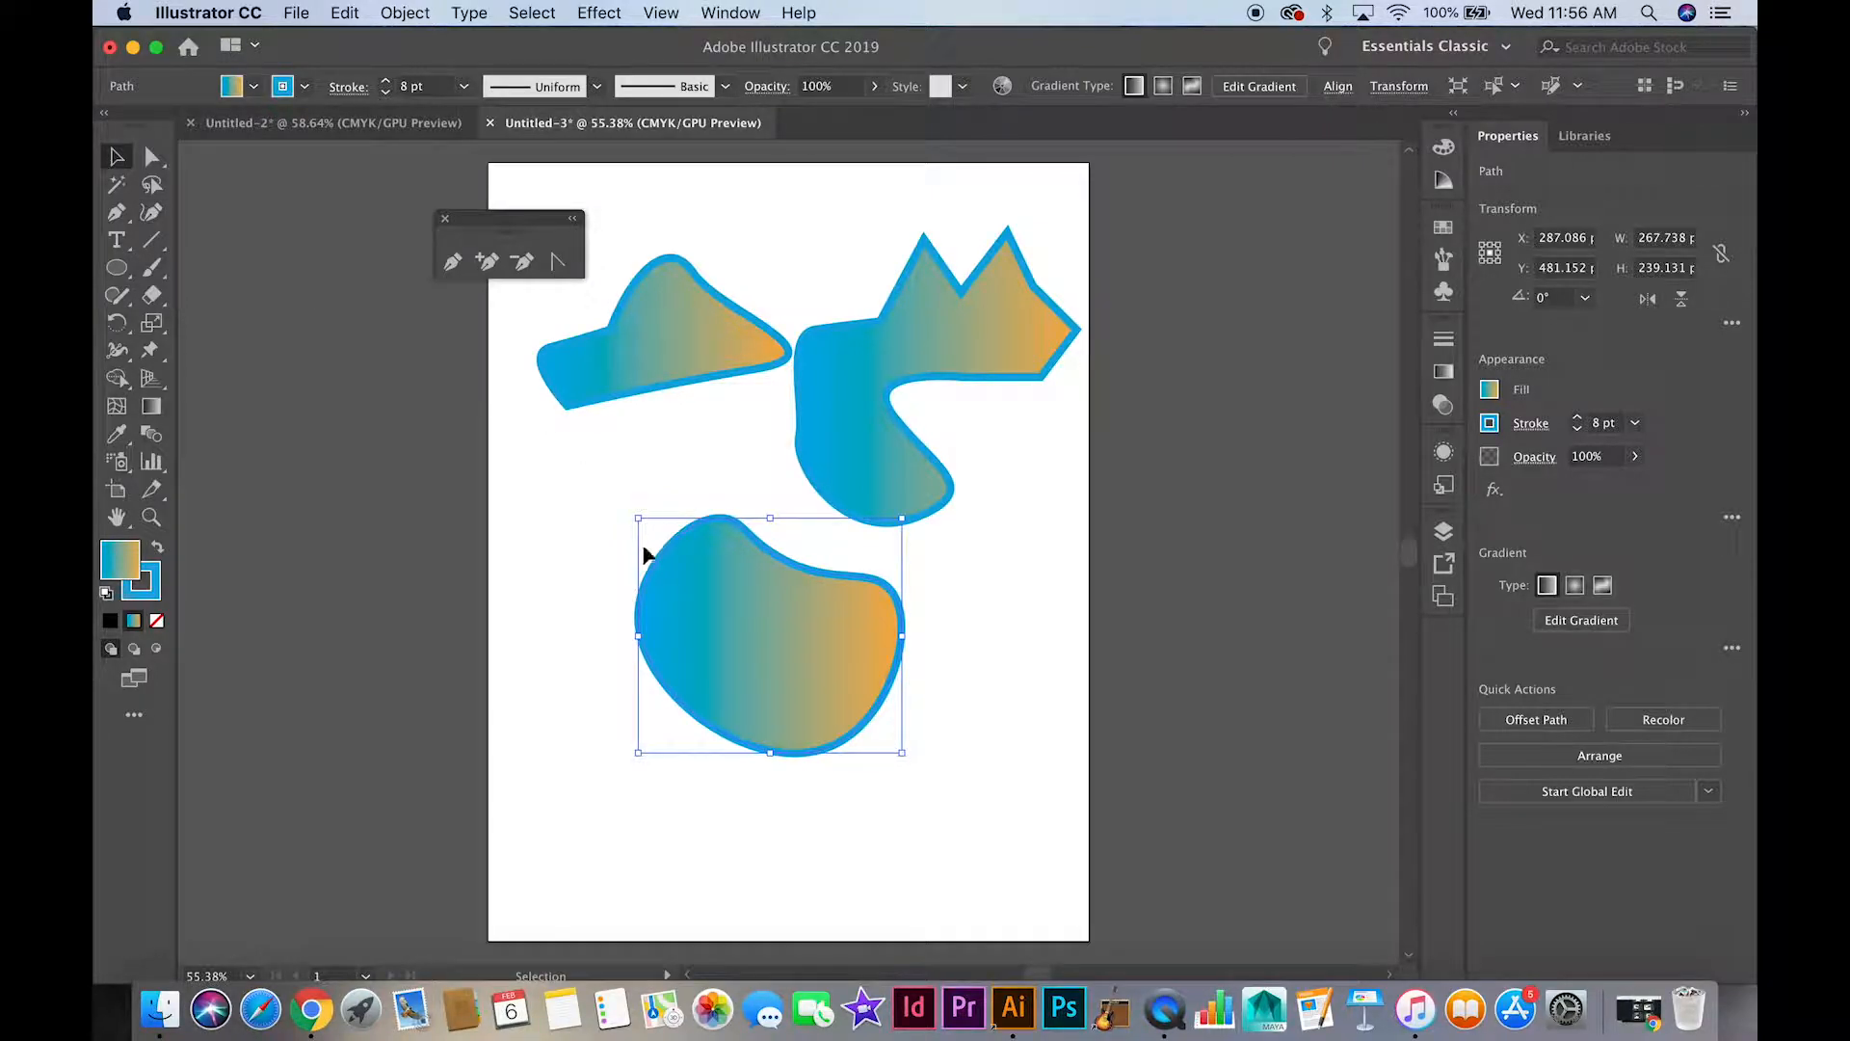
drag(647, 602, 738, 648)
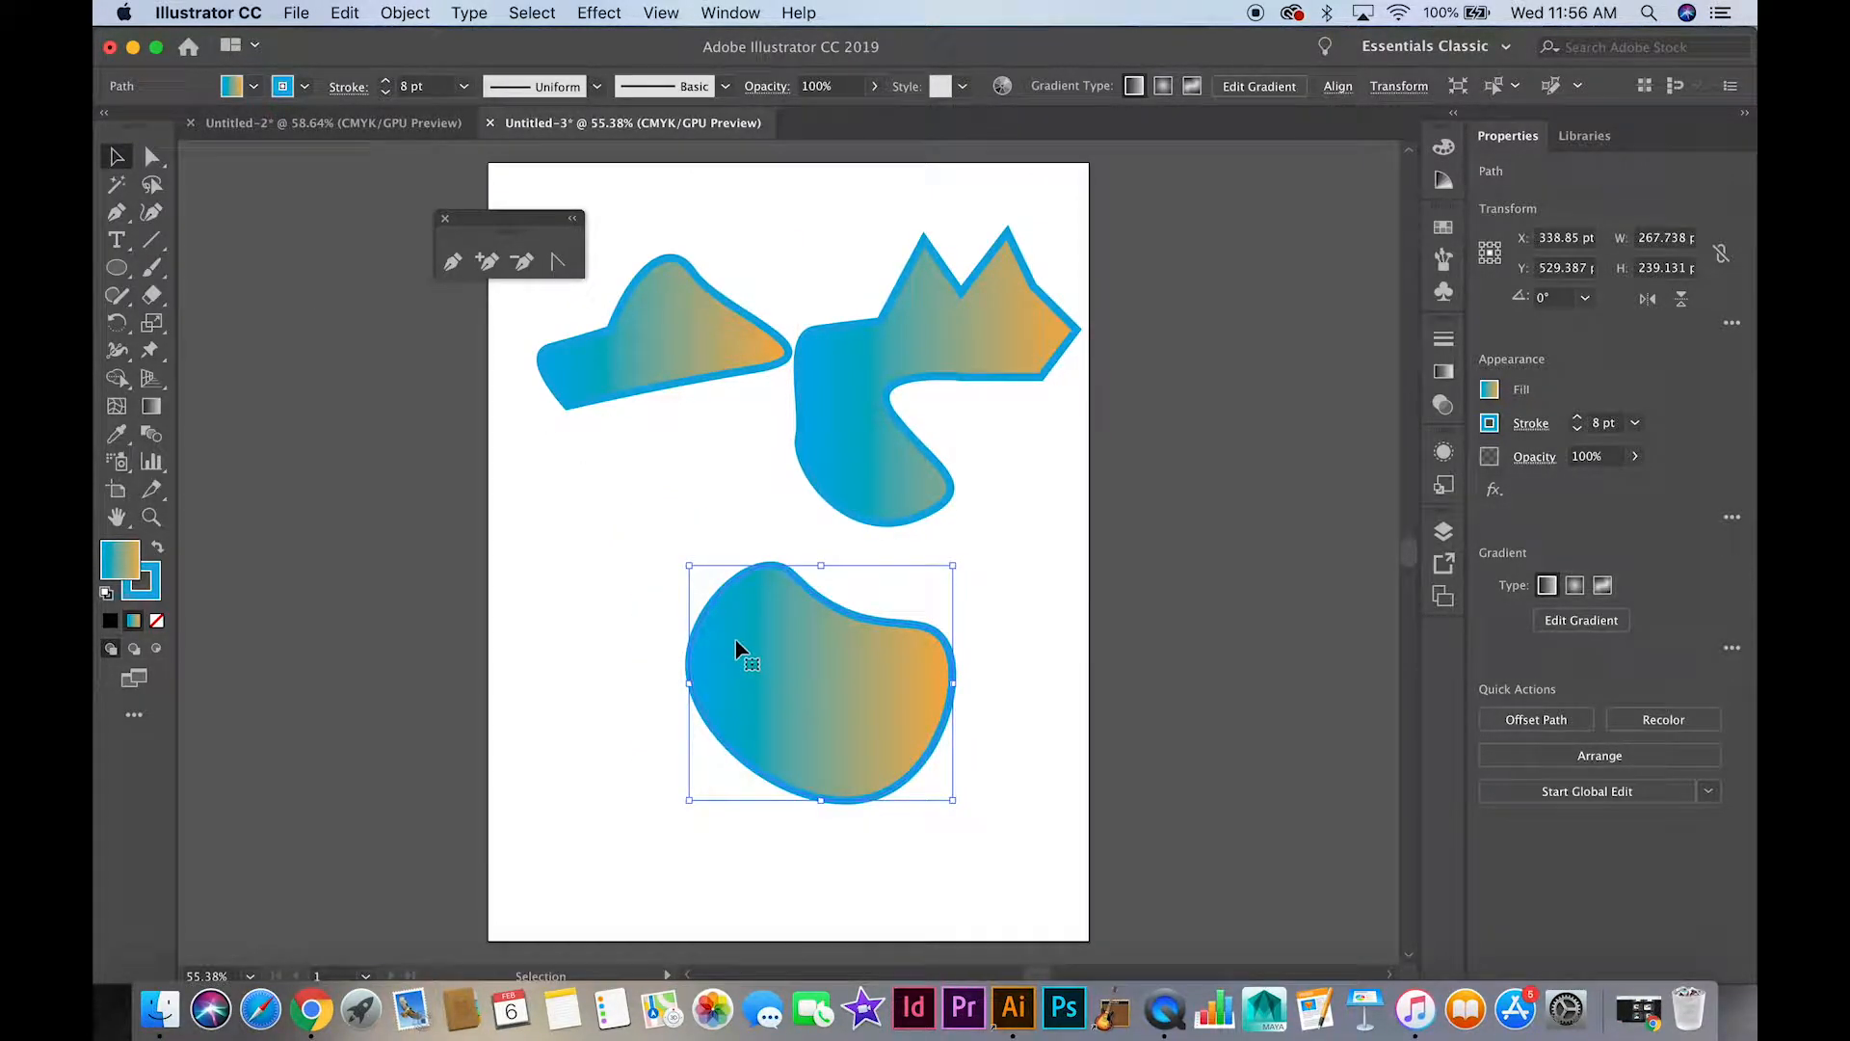
Give the rounded shape a solid light blue fill and a black stroke
click(254, 86)
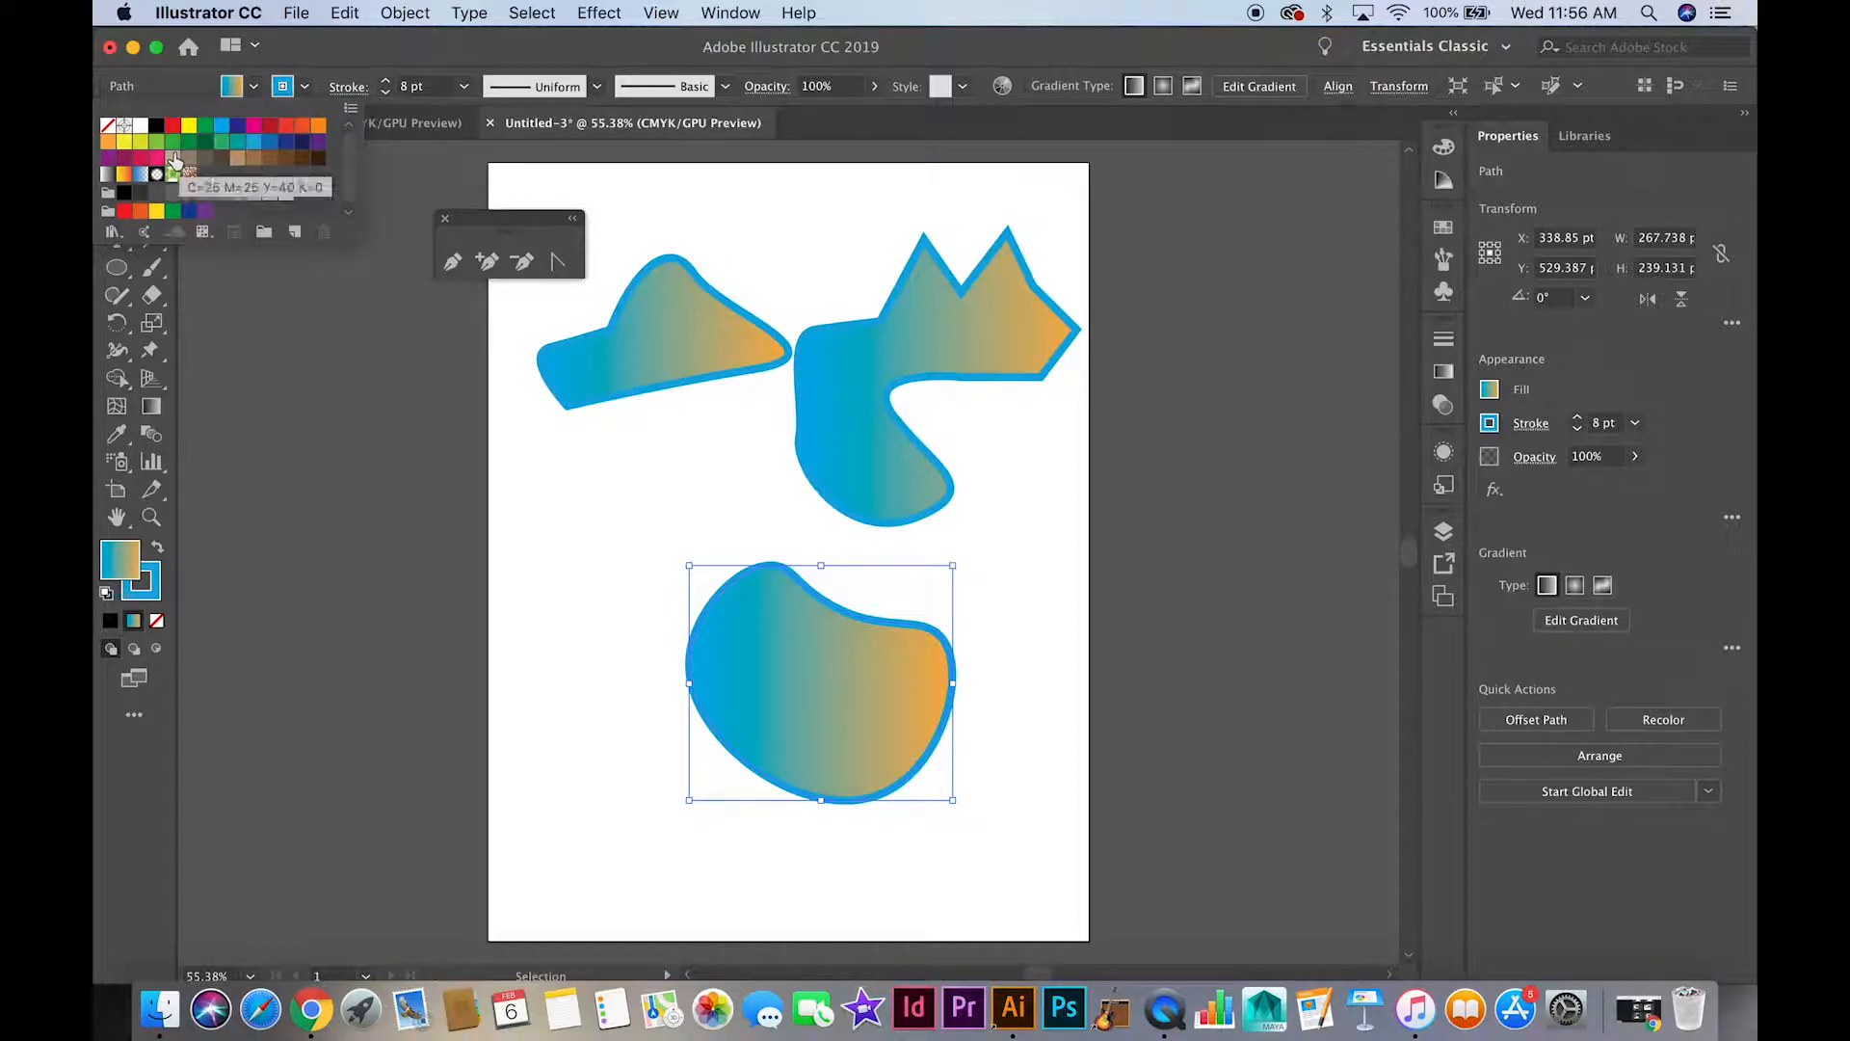
click(221, 128)
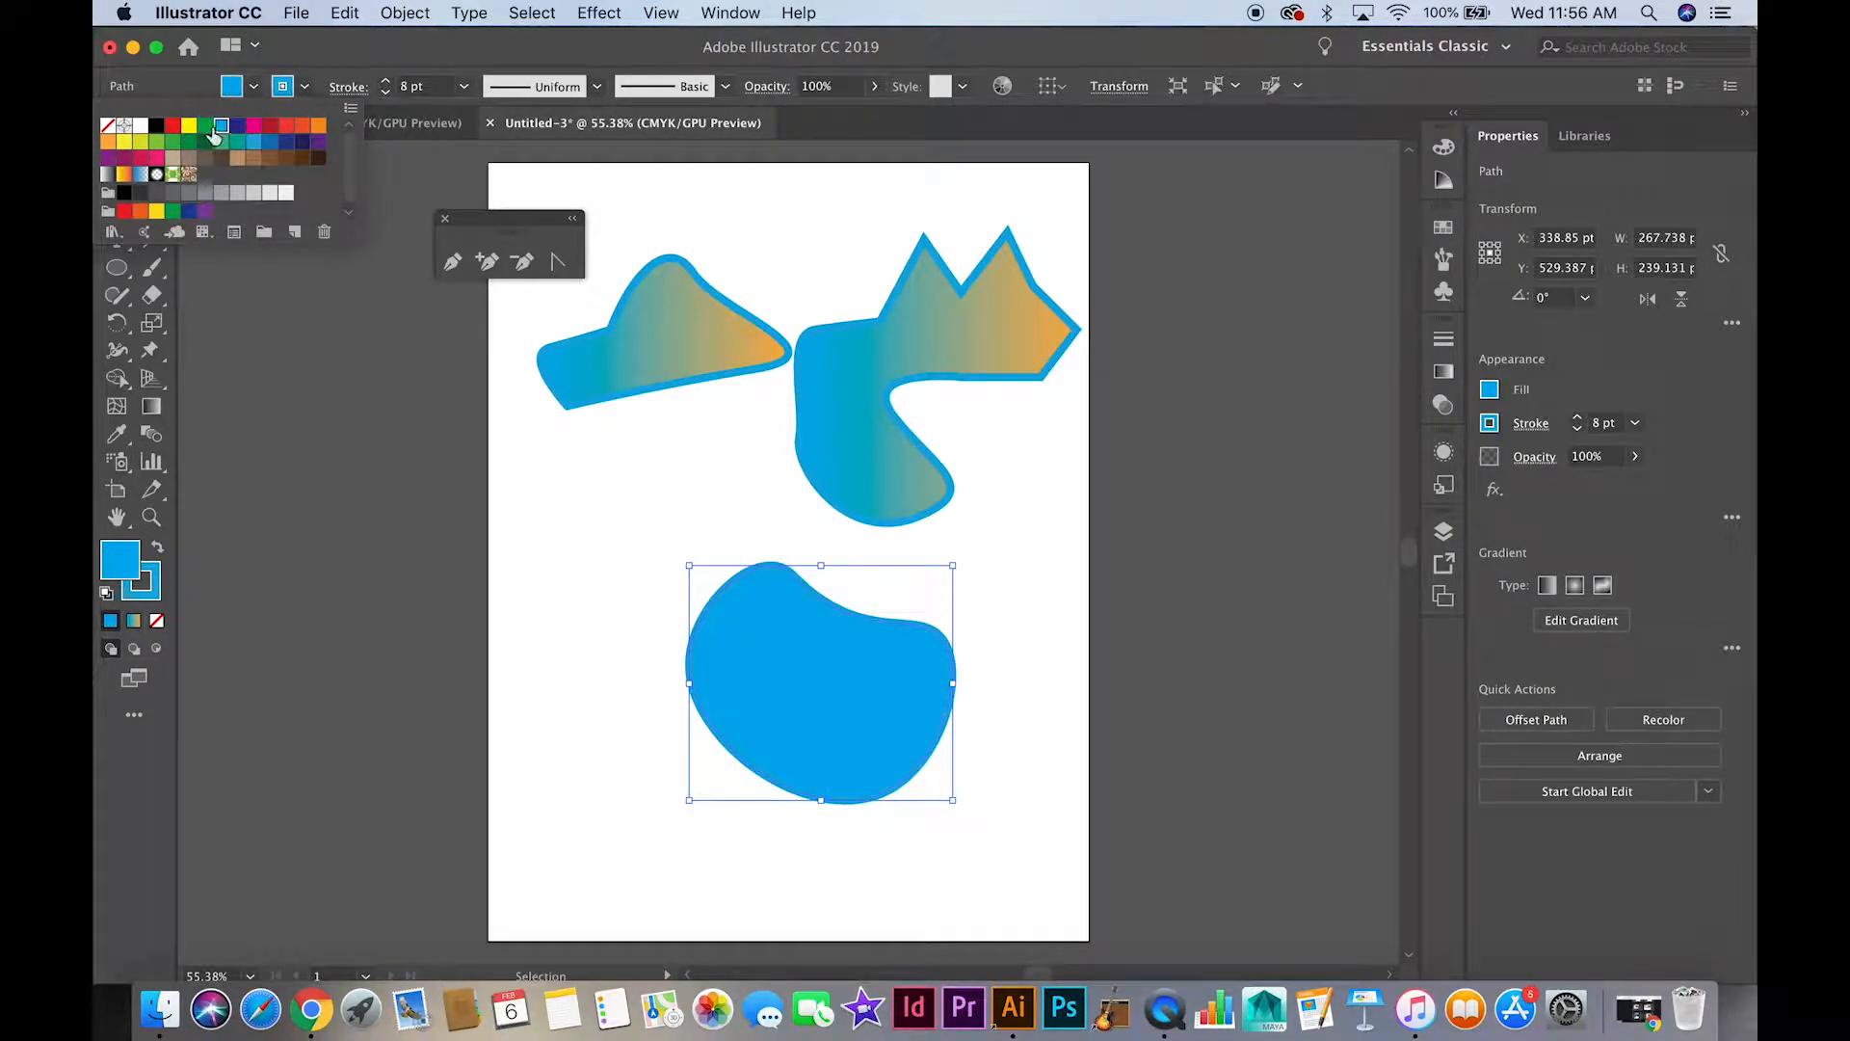
click(304, 87)
click(156, 127)
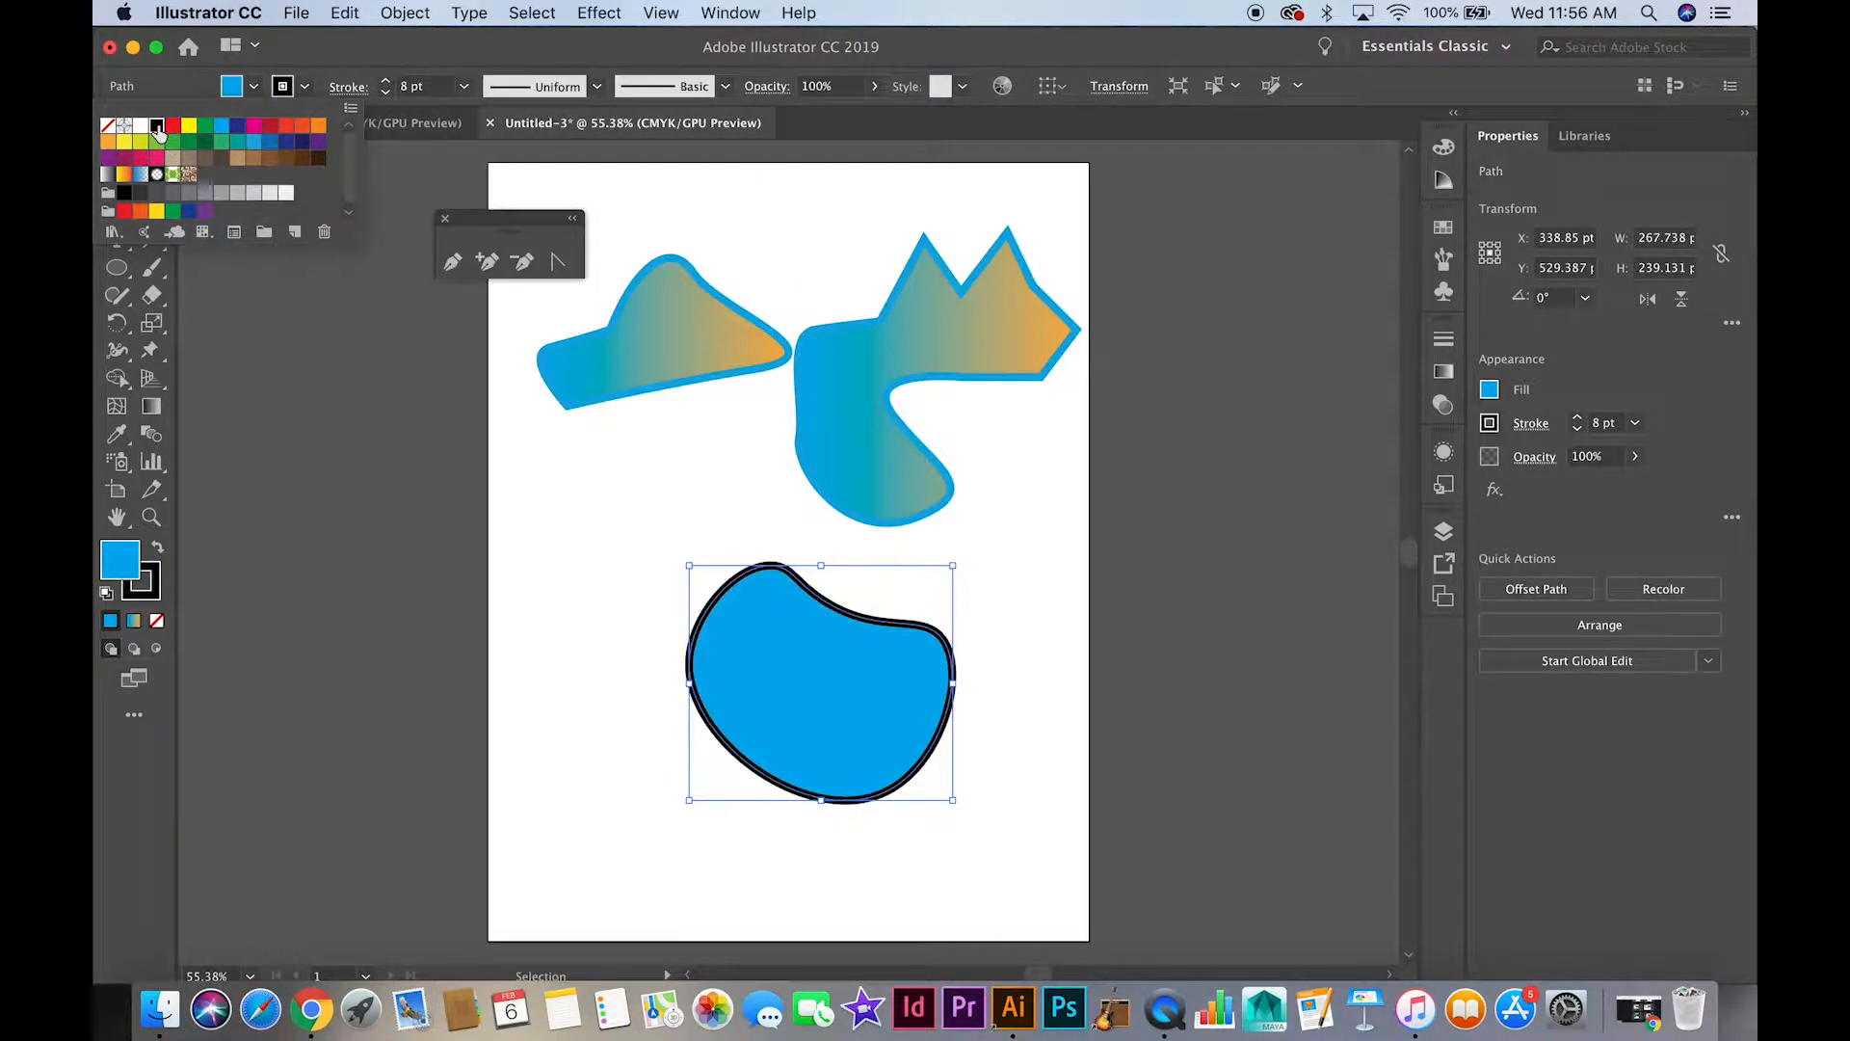
Move the blue shape over the artboard's right edge and draw a closed shape of straight and curved Pen segments across the left edge
drag(841, 620, 1126, 595)
click(116, 212)
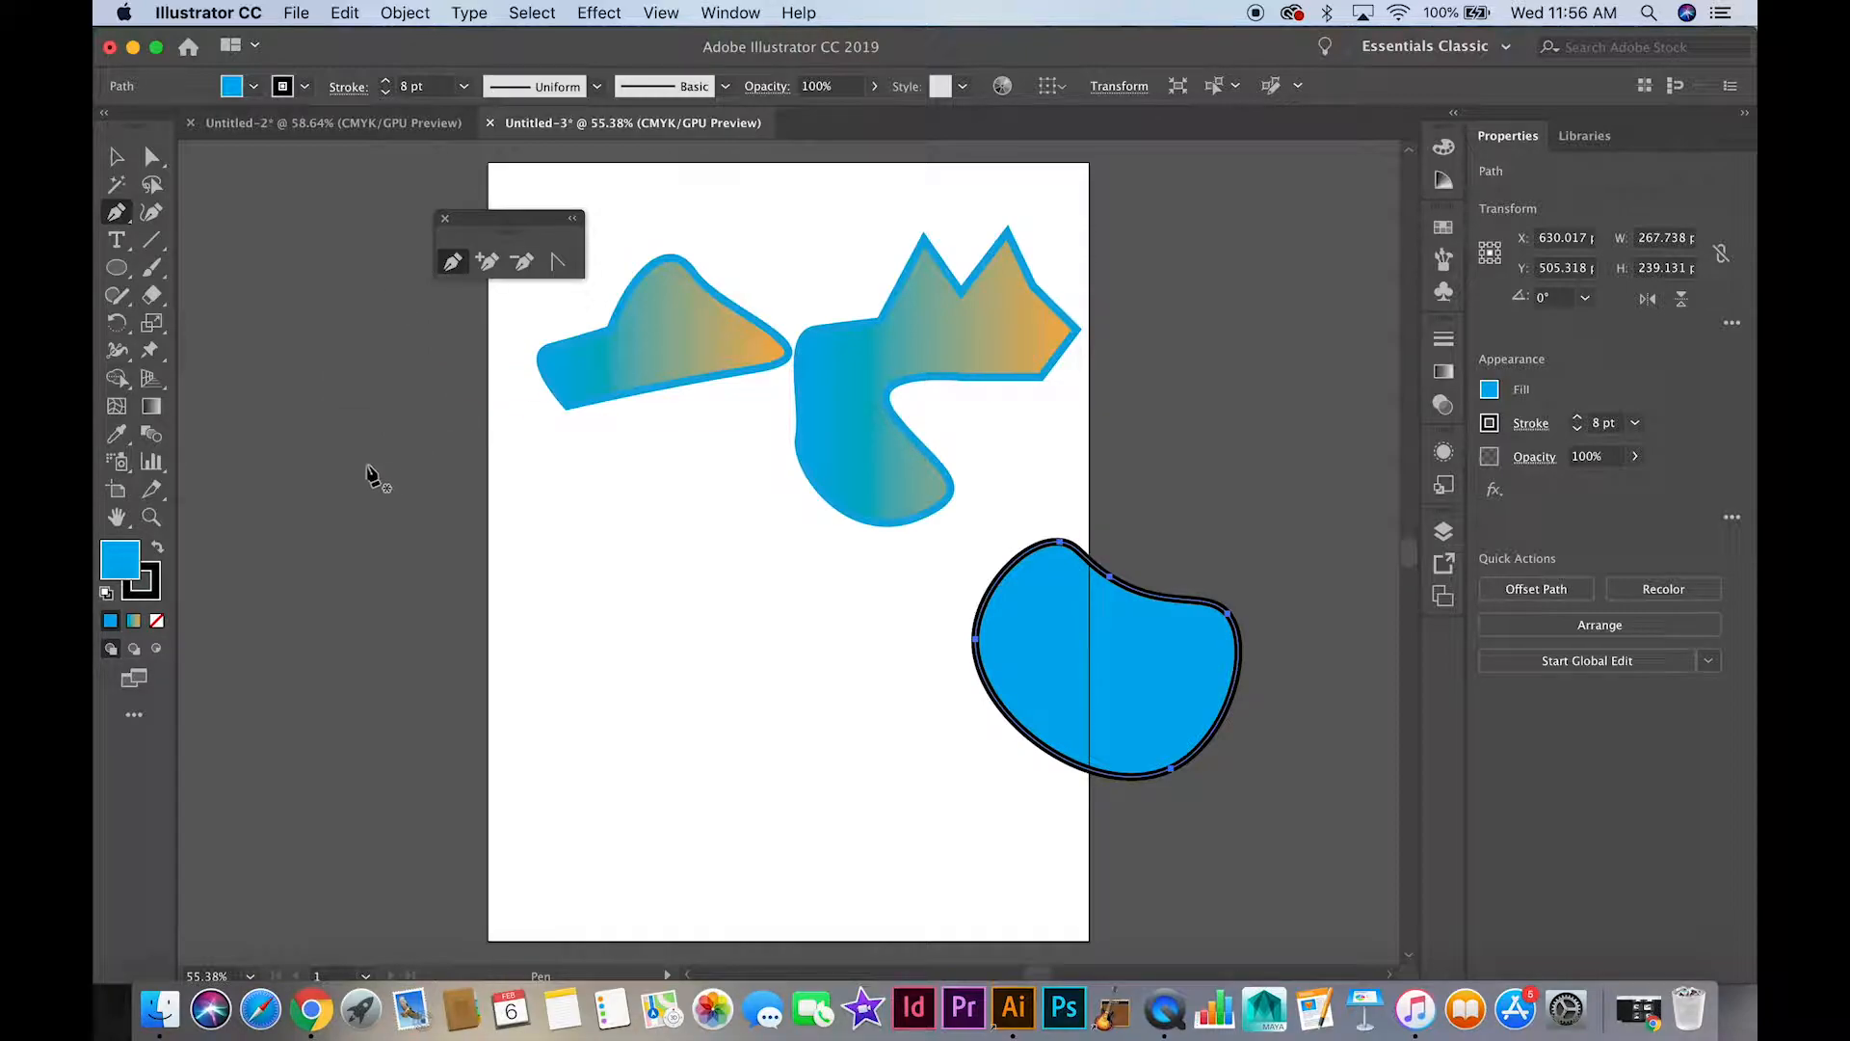
click(441, 489)
click(488, 452)
click(500, 528)
click(559, 528)
click(558, 576)
drag(528, 614, 404, 527)
click(442, 488)
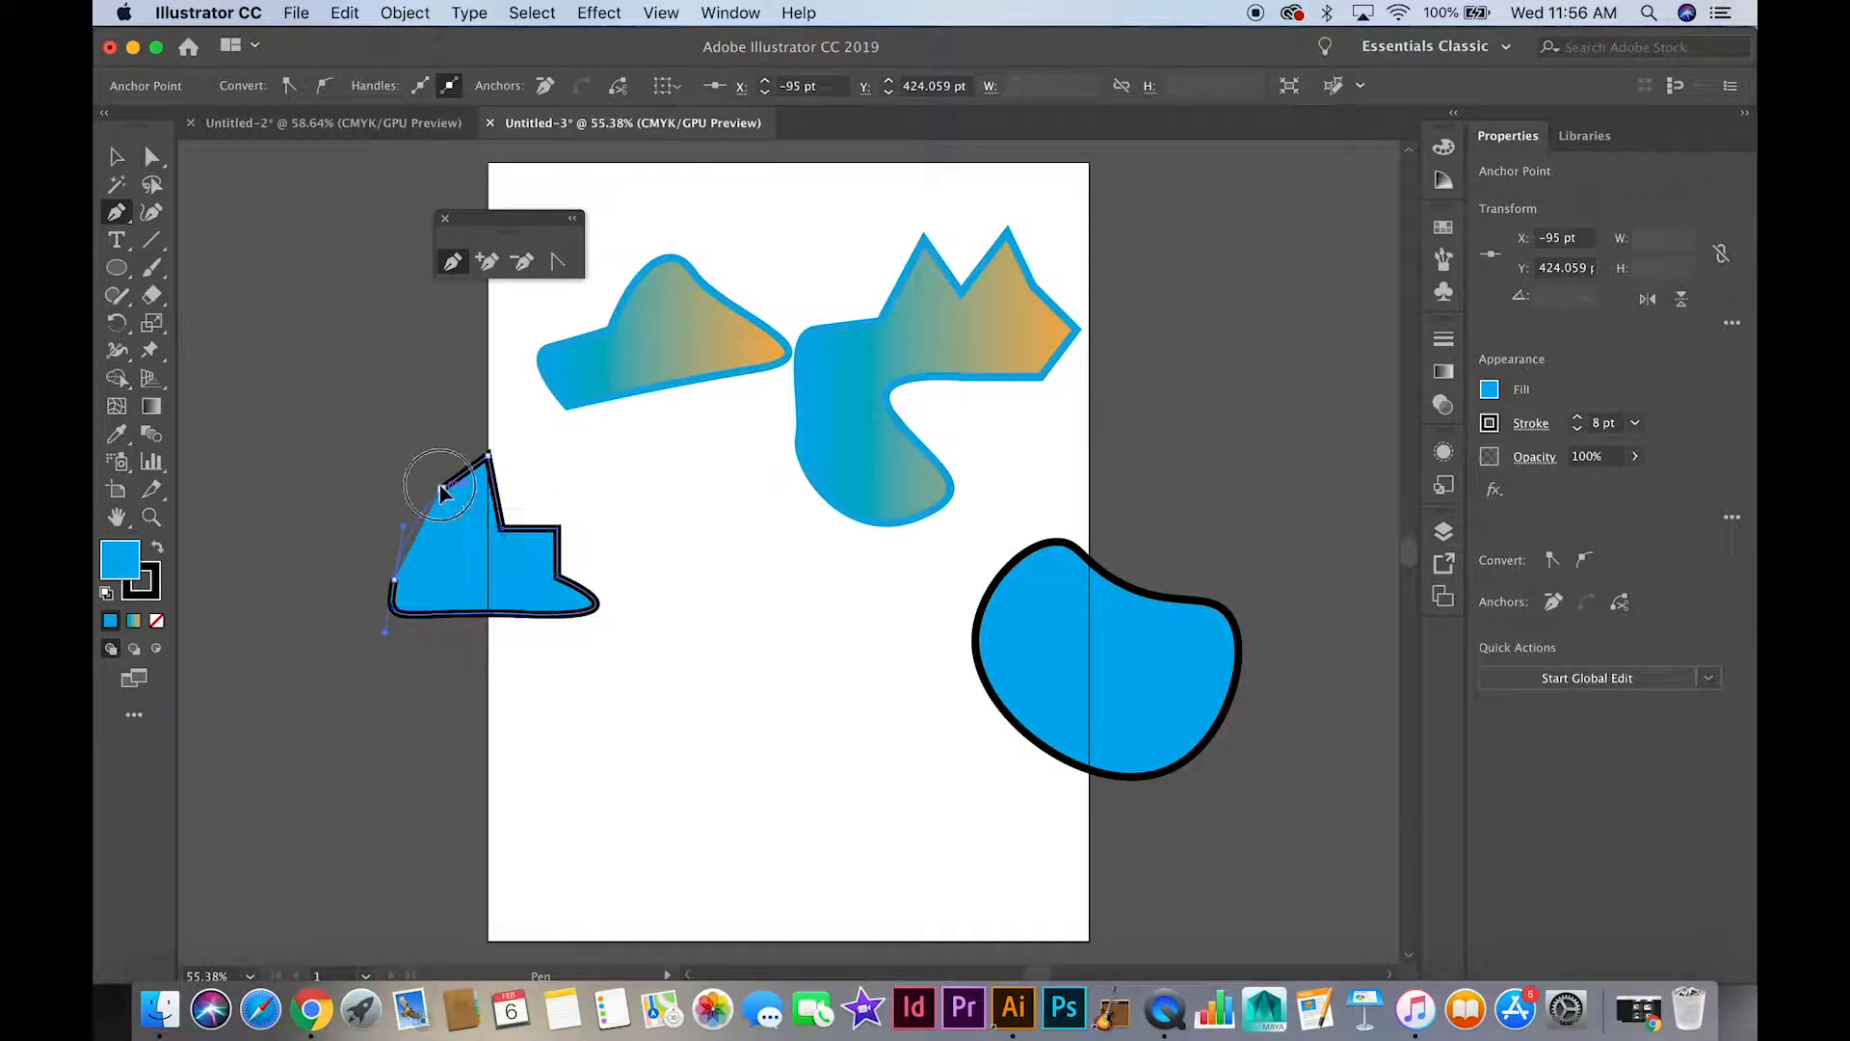
Draw a closed rounded shape about 273 by 301 pt in the lower middle of the artboard with the Curvature tool
click(151, 212)
click(683, 560)
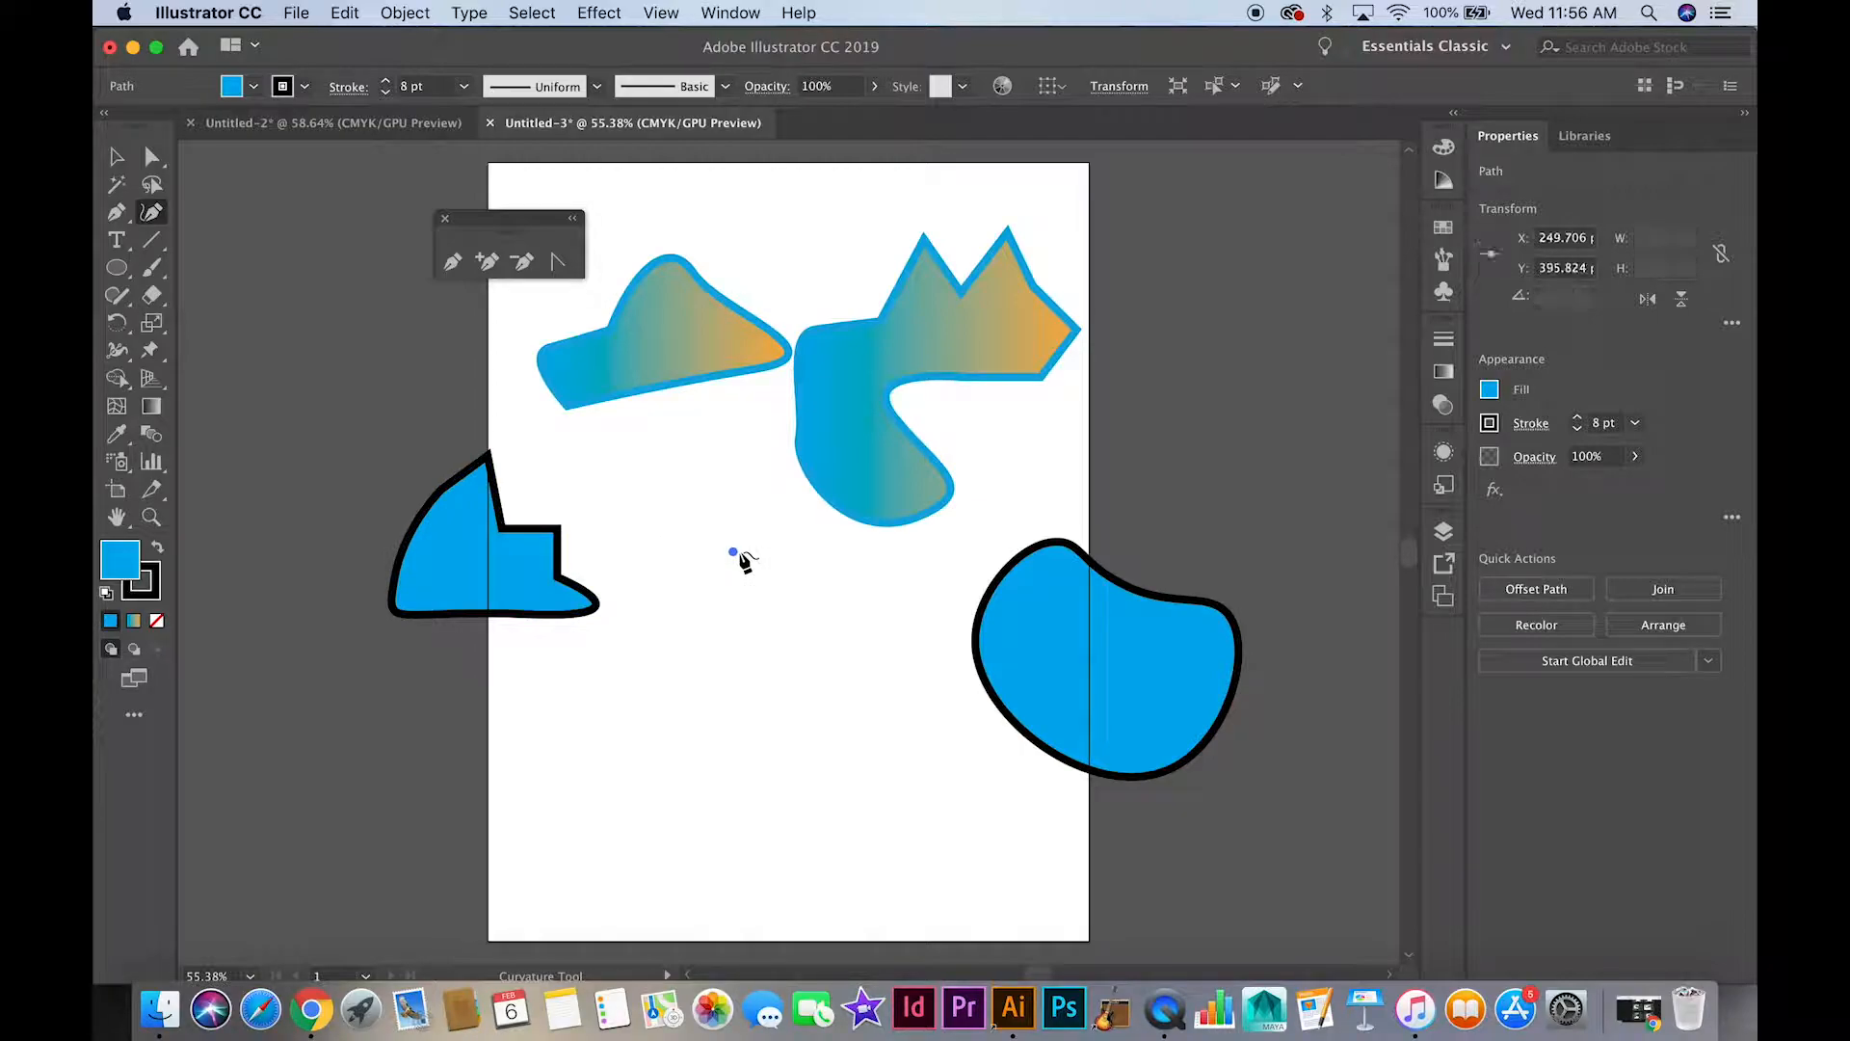
drag(850, 615, 841, 728)
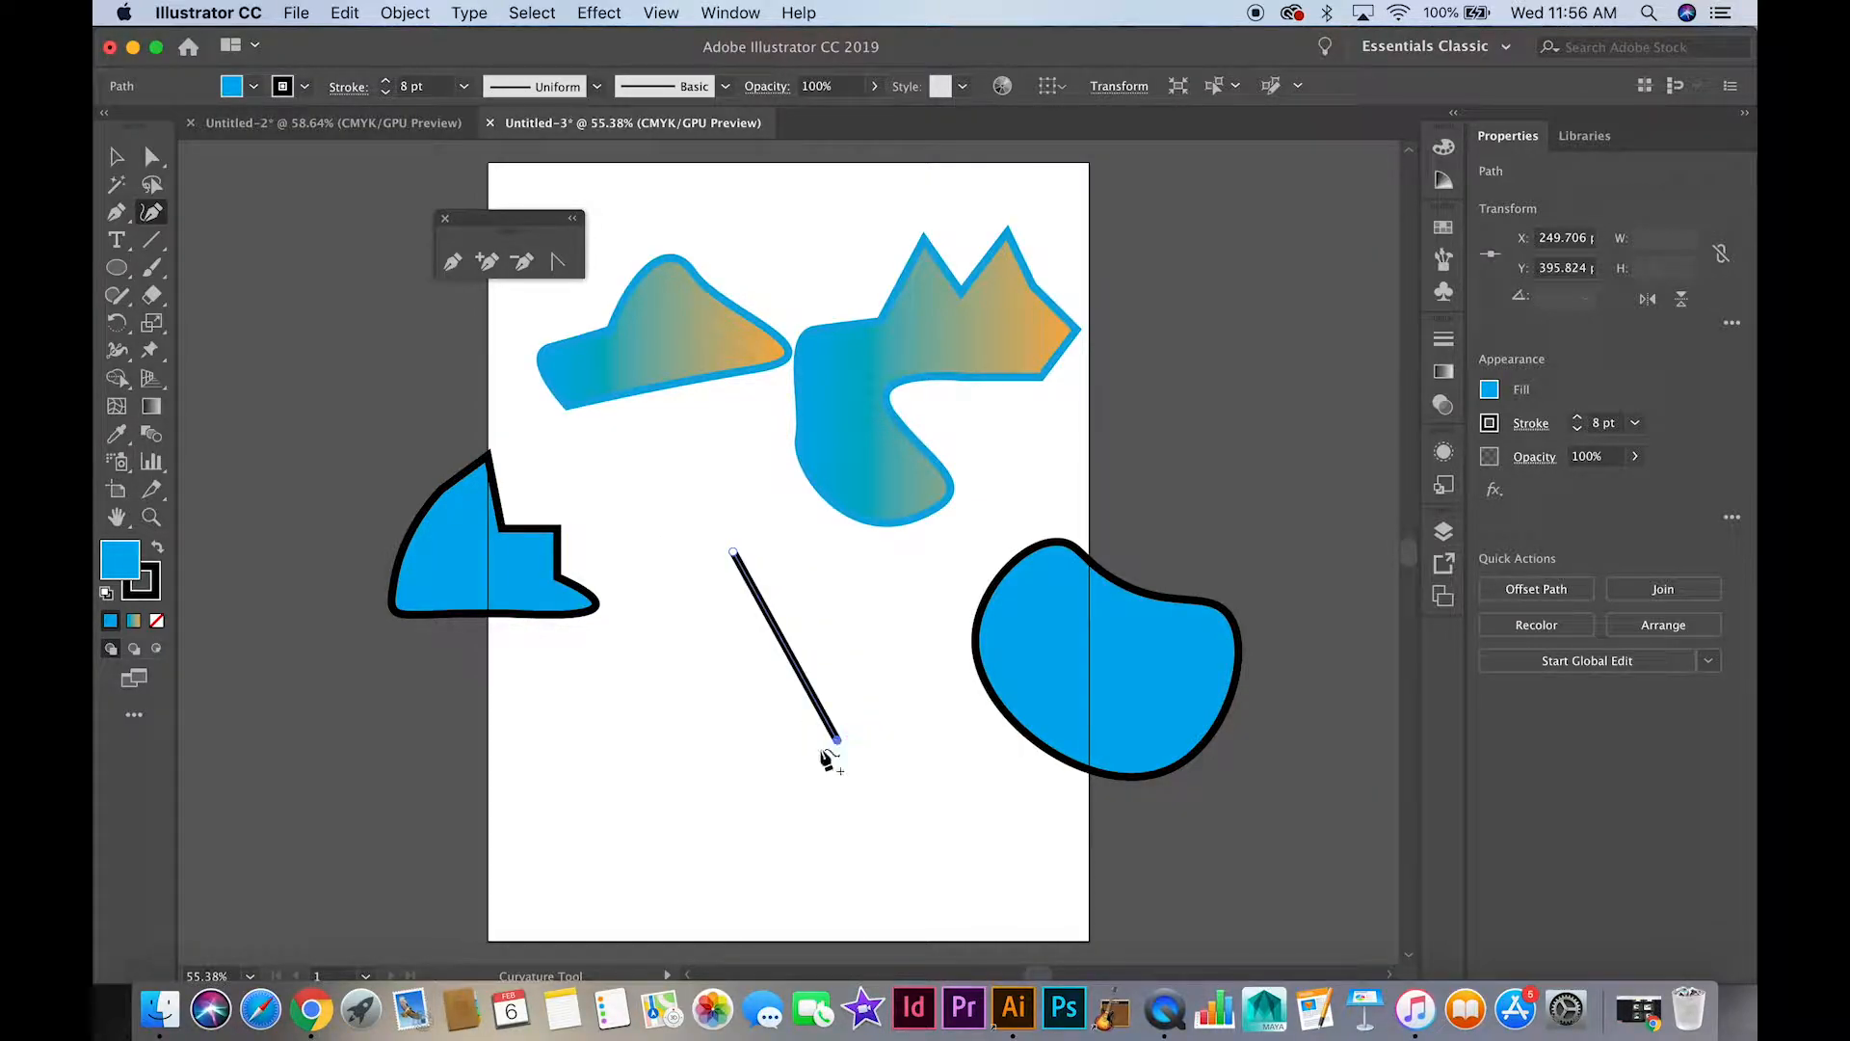
click(594, 796)
click(618, 591)
click(690, 530)
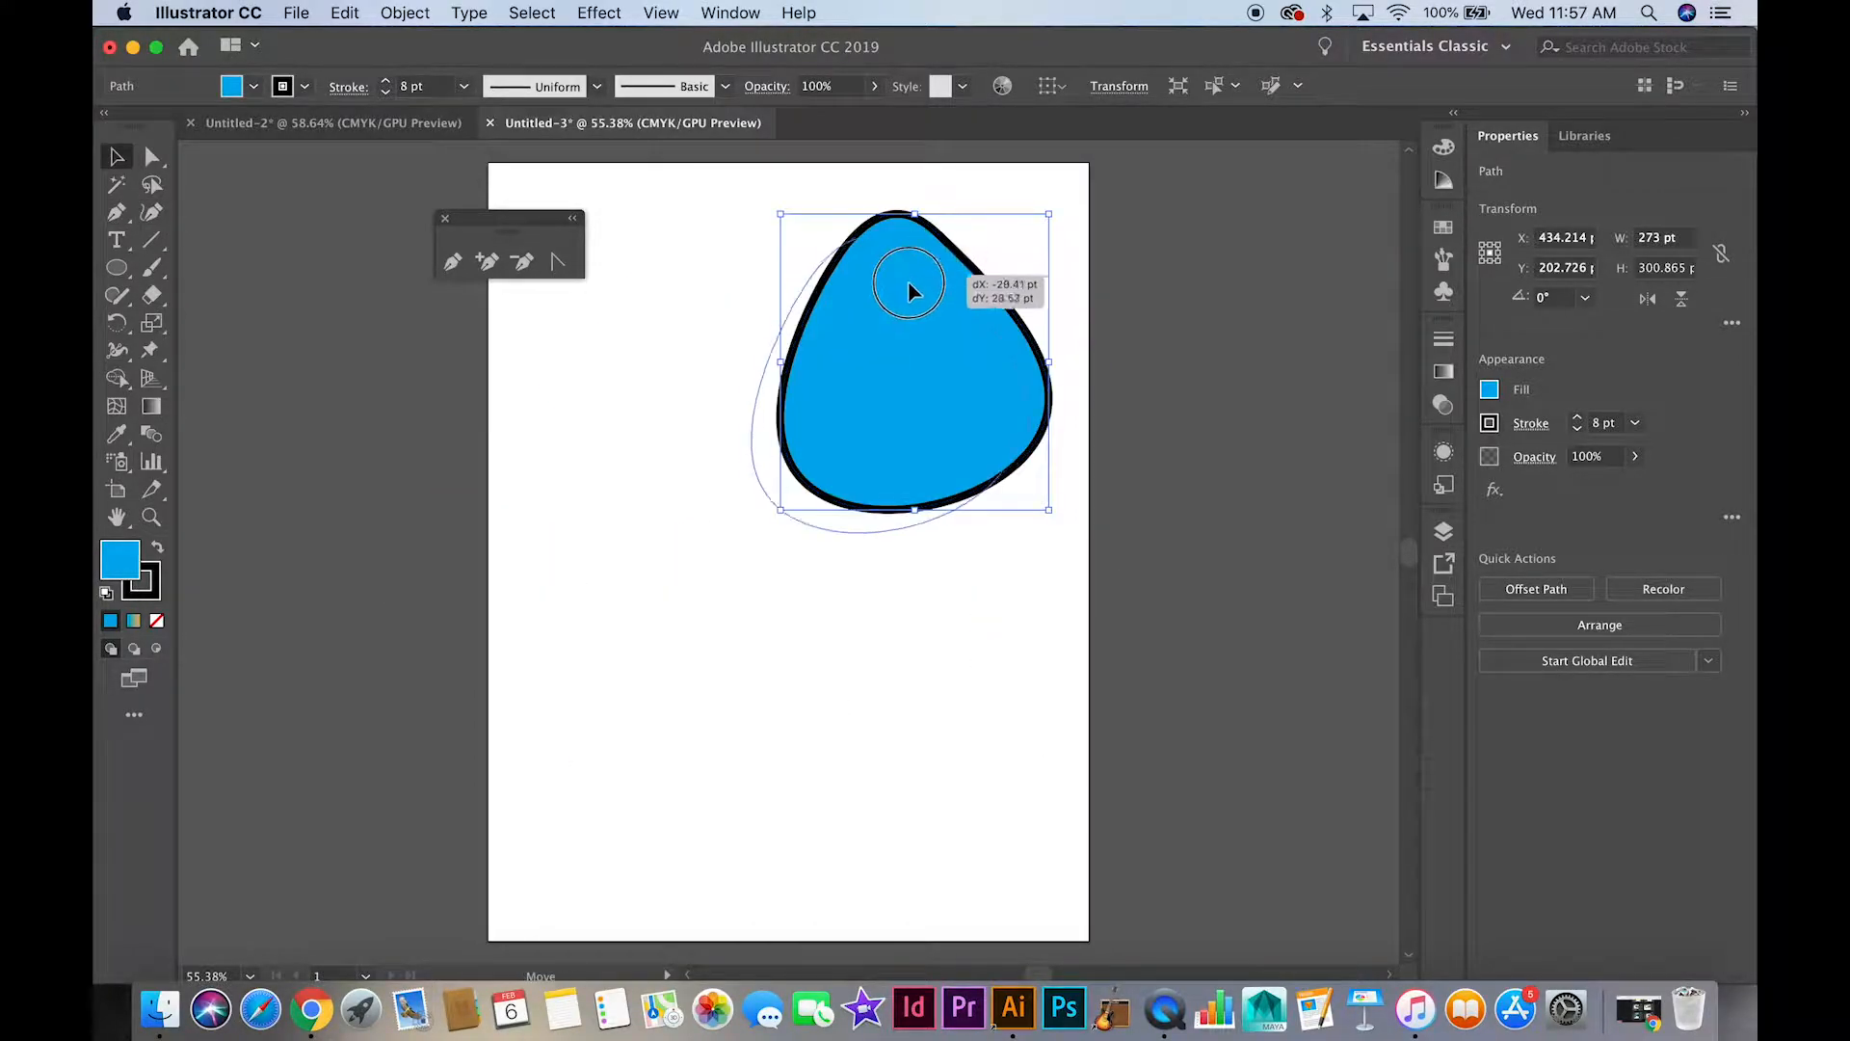
Delete all the other shapes and move the rounded shape to the upper part of the artboard
drag(907, 280, 872, 307)
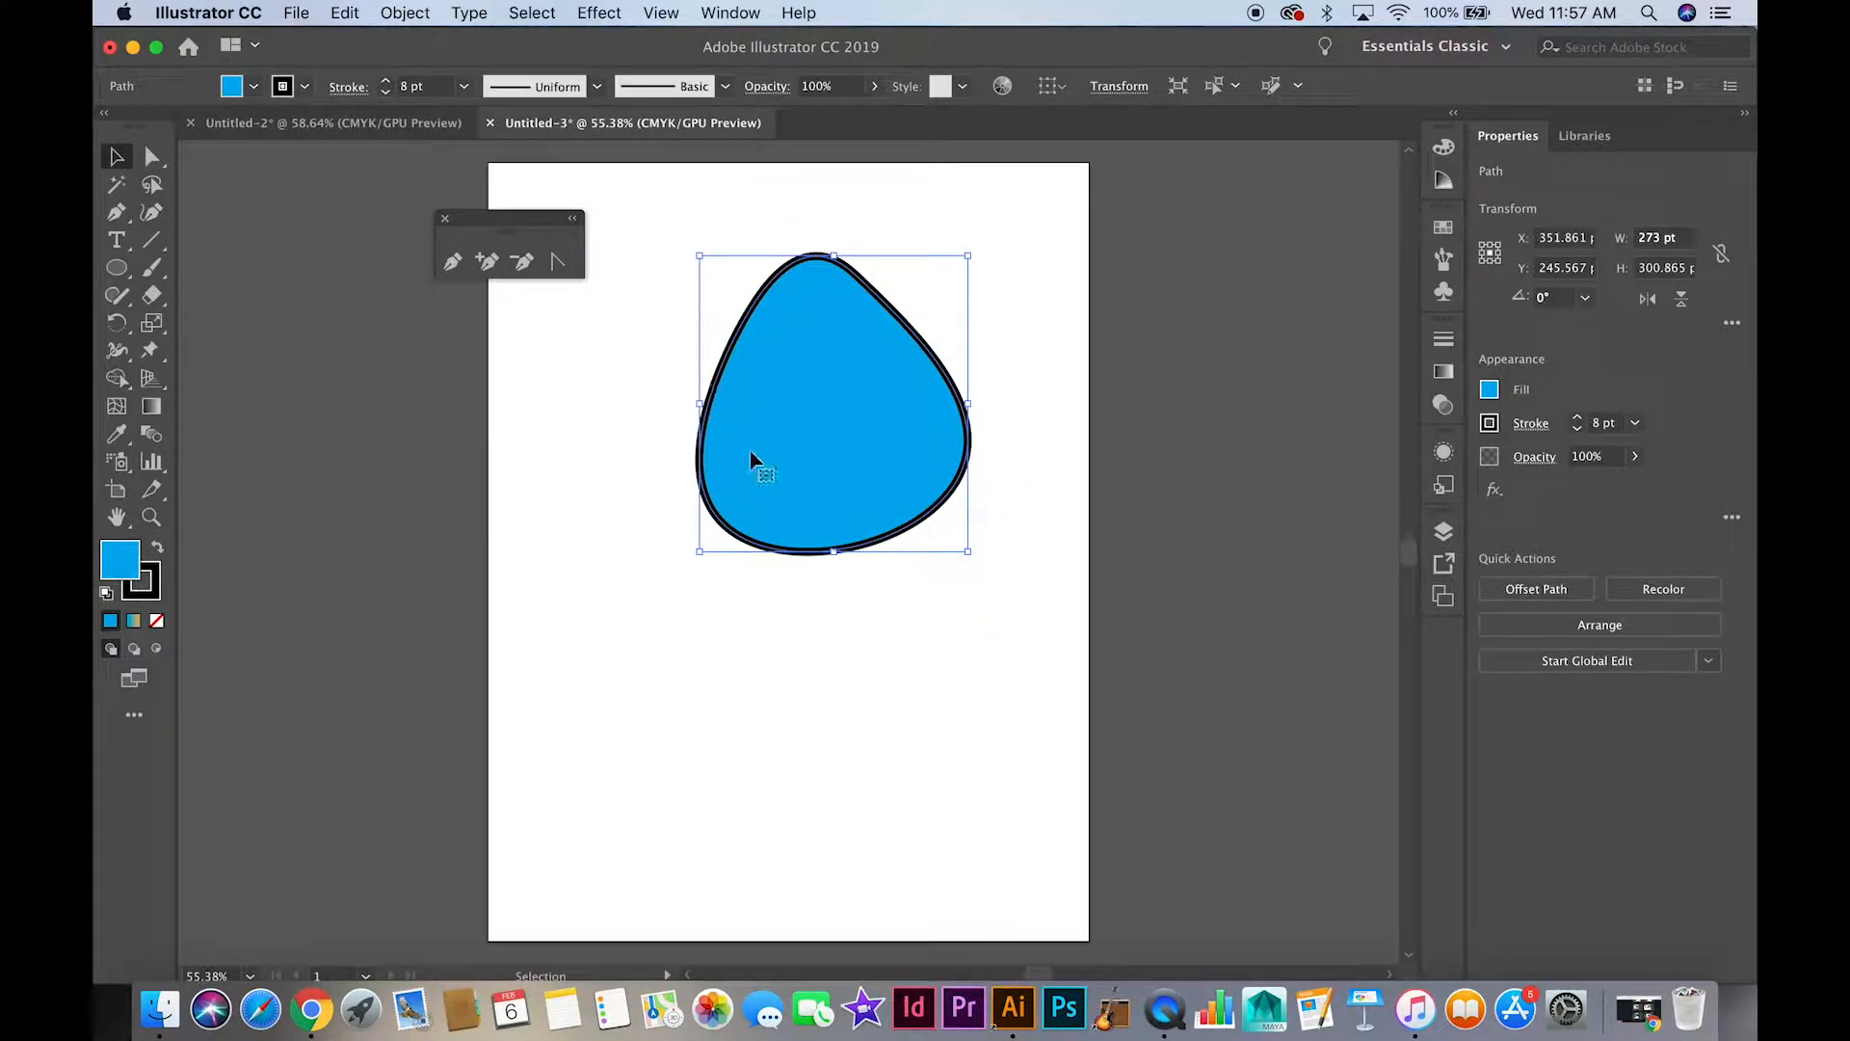
Draw a closed crown-like shape about 255 by 196 pt with straight Pen tool segments, below and left of the rounded shape
click(454, 265)
click(613, 689)
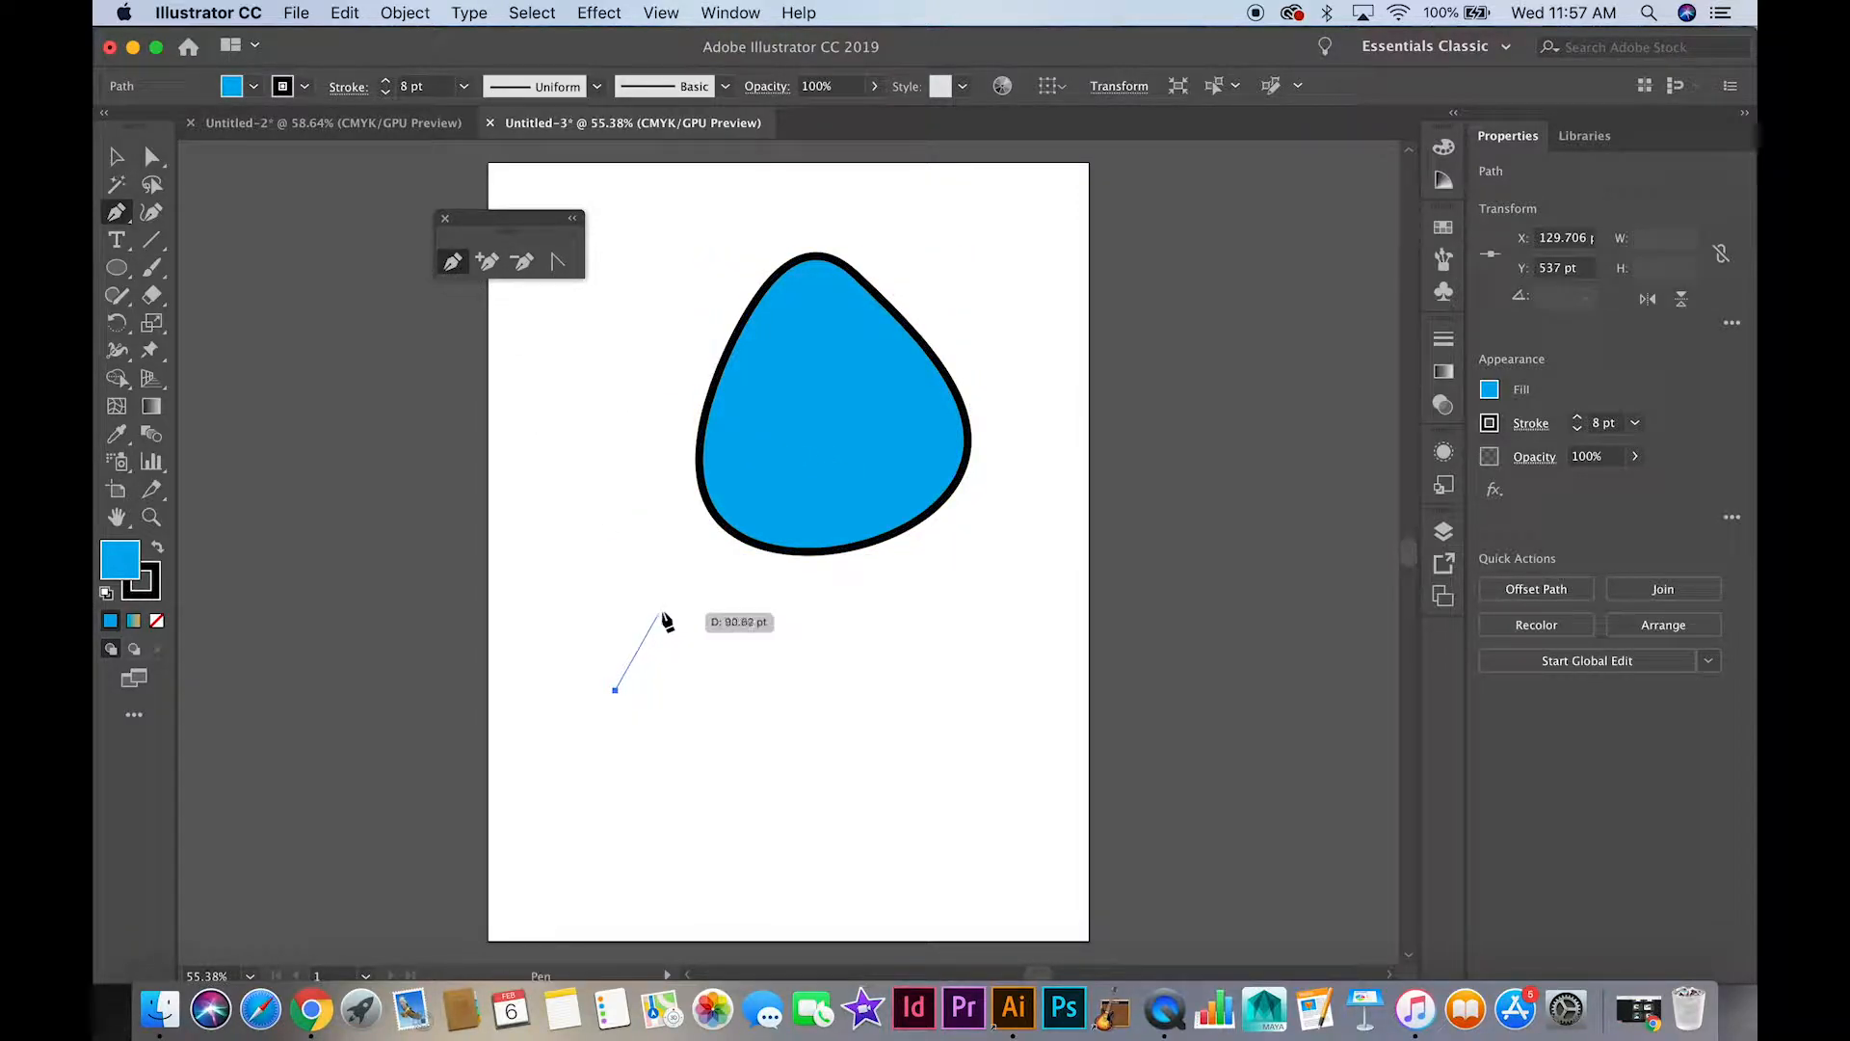
click(661, 607)
click(708, 685)
click(798, 653)
click(785, 742)
click(730, 802)
click(626, 798)
click(543, 771)
click(542, 685)
click(565, 609)
click(614, 689)
Turn the crown-like shape upside down, about 178°, and position it overlapping the bottom of the rounded shape
key(v)
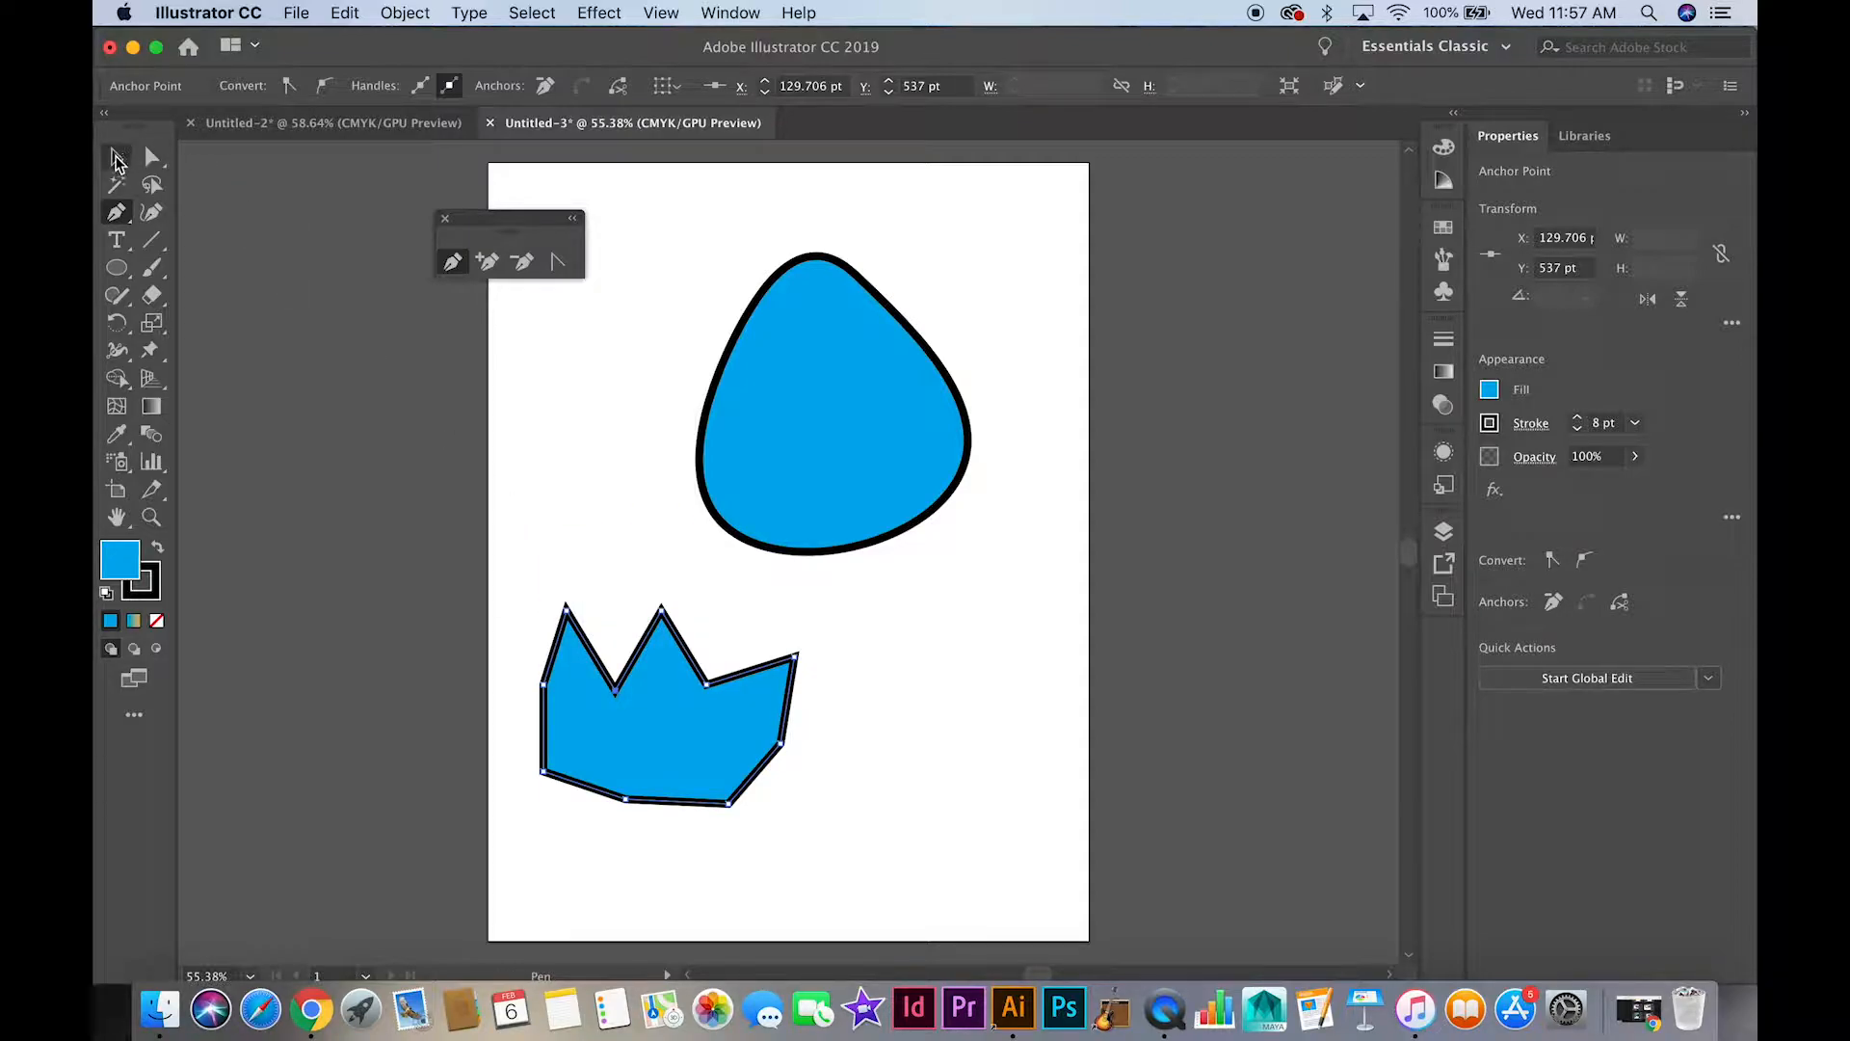
drag(696, 718, 795, 660)
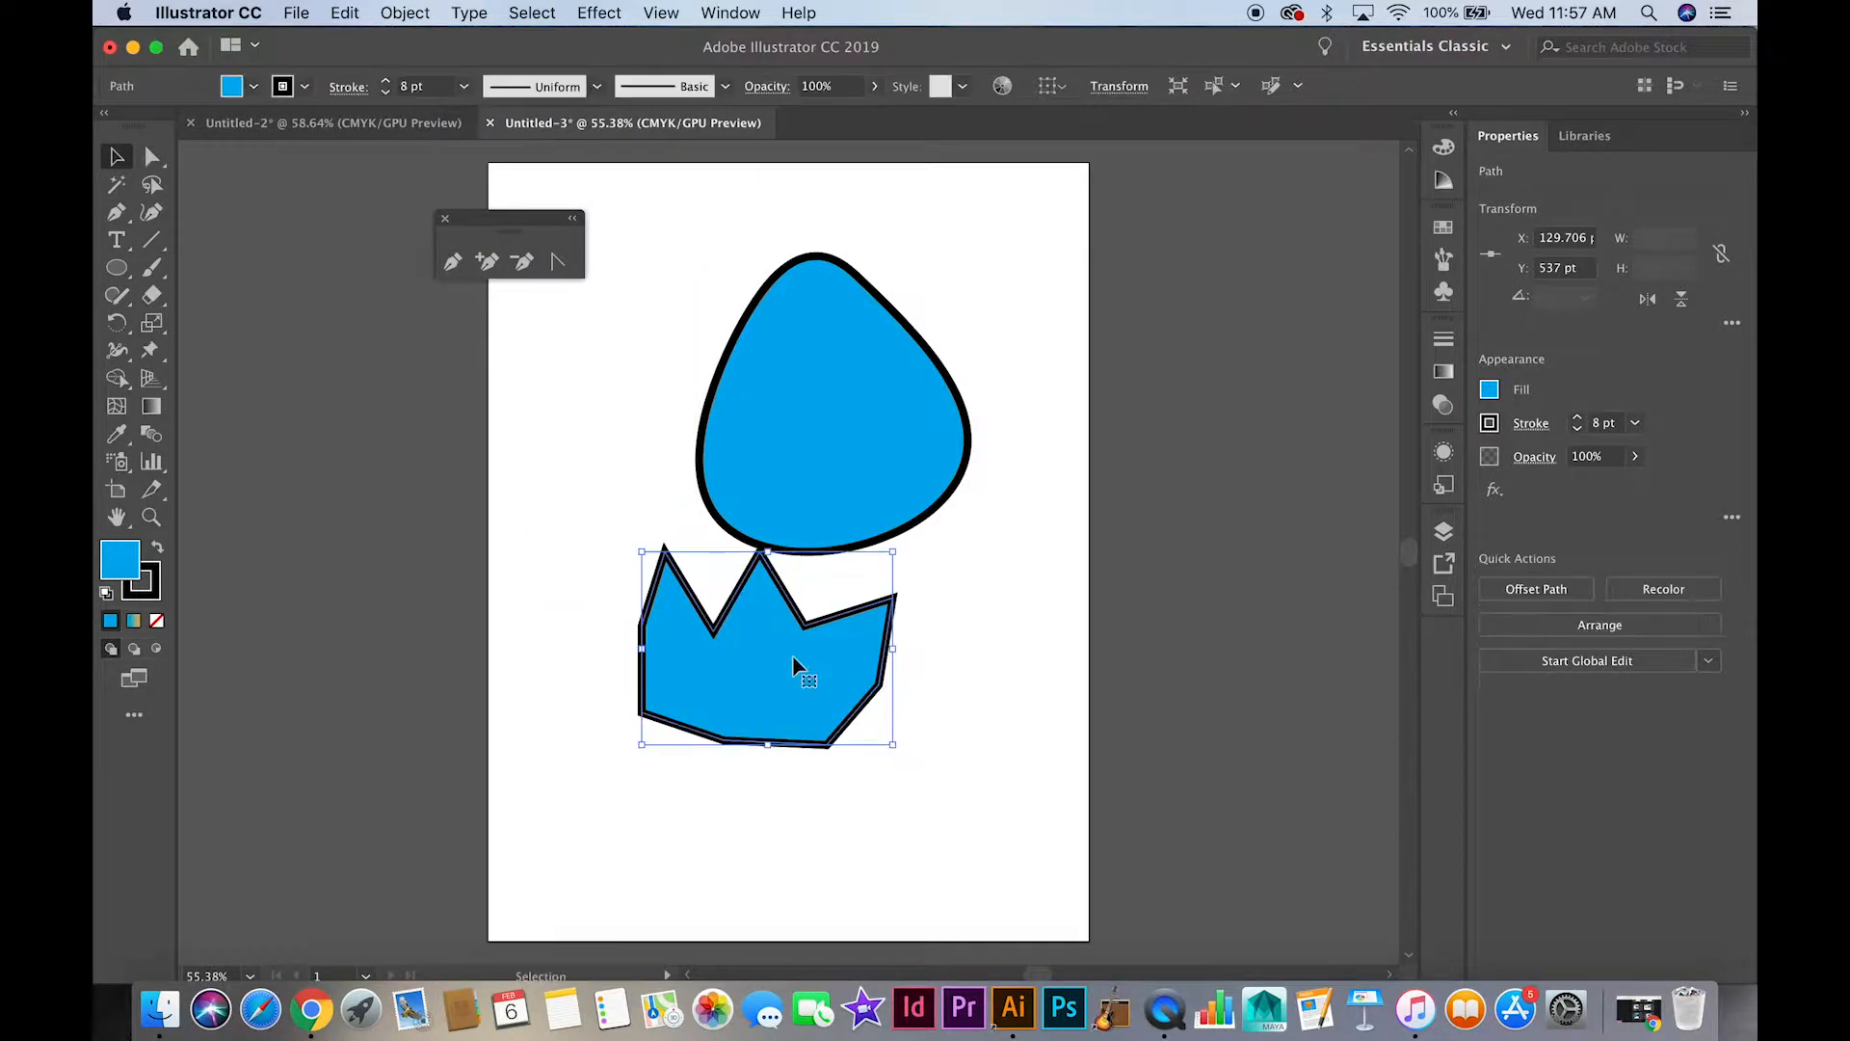
drag(904, 742, 599, 523)
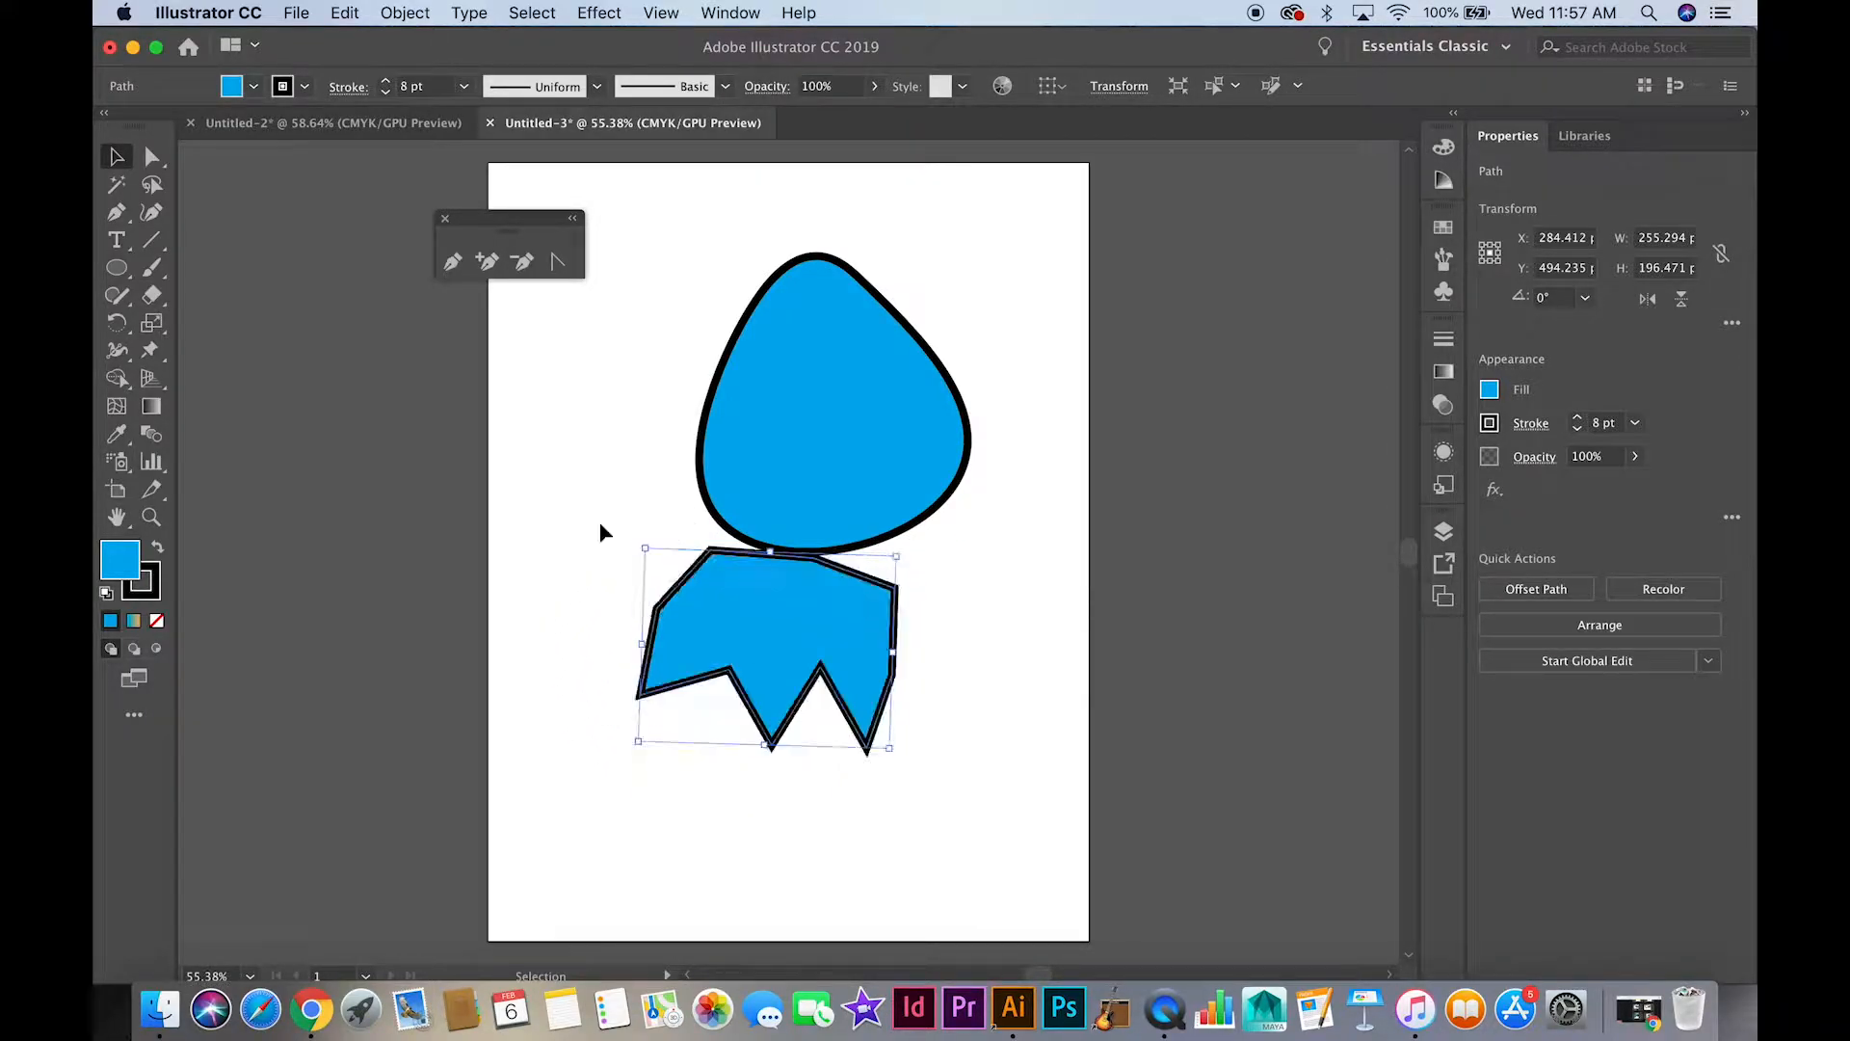
drag(743, 611, 774, 569)
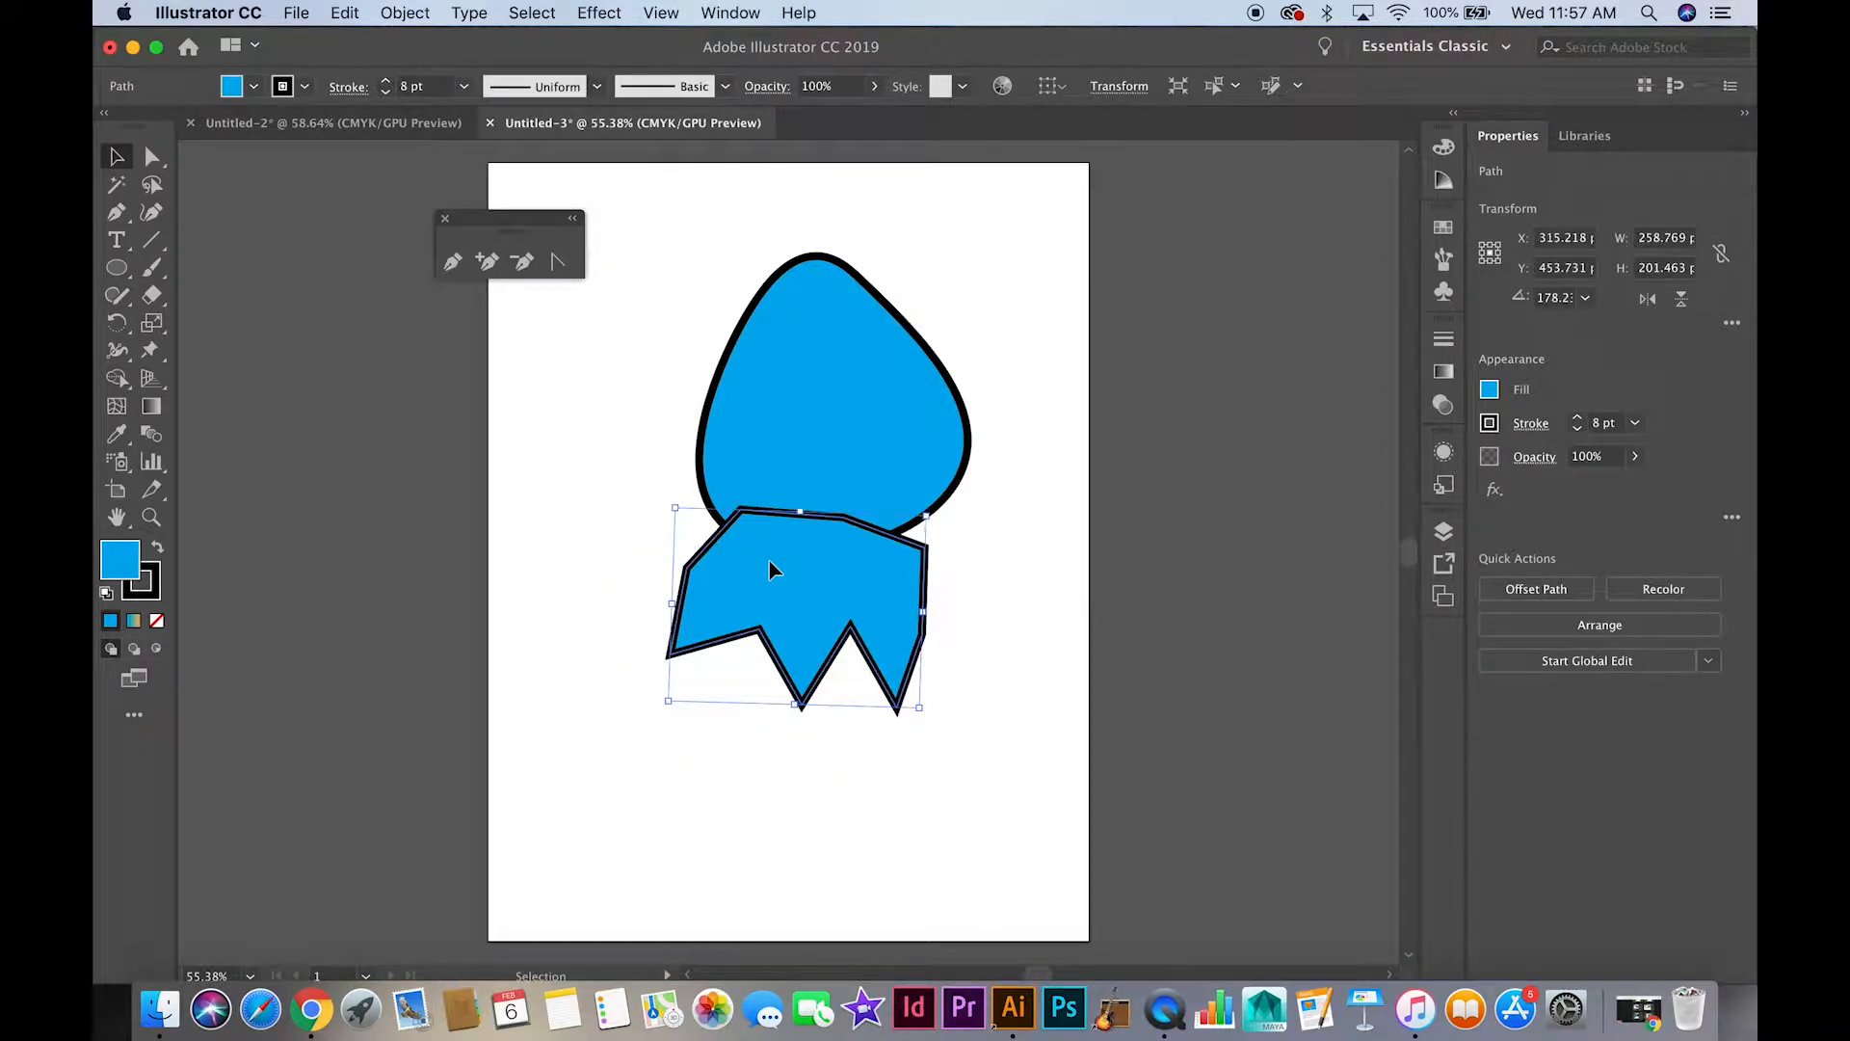
click(1002, 605)
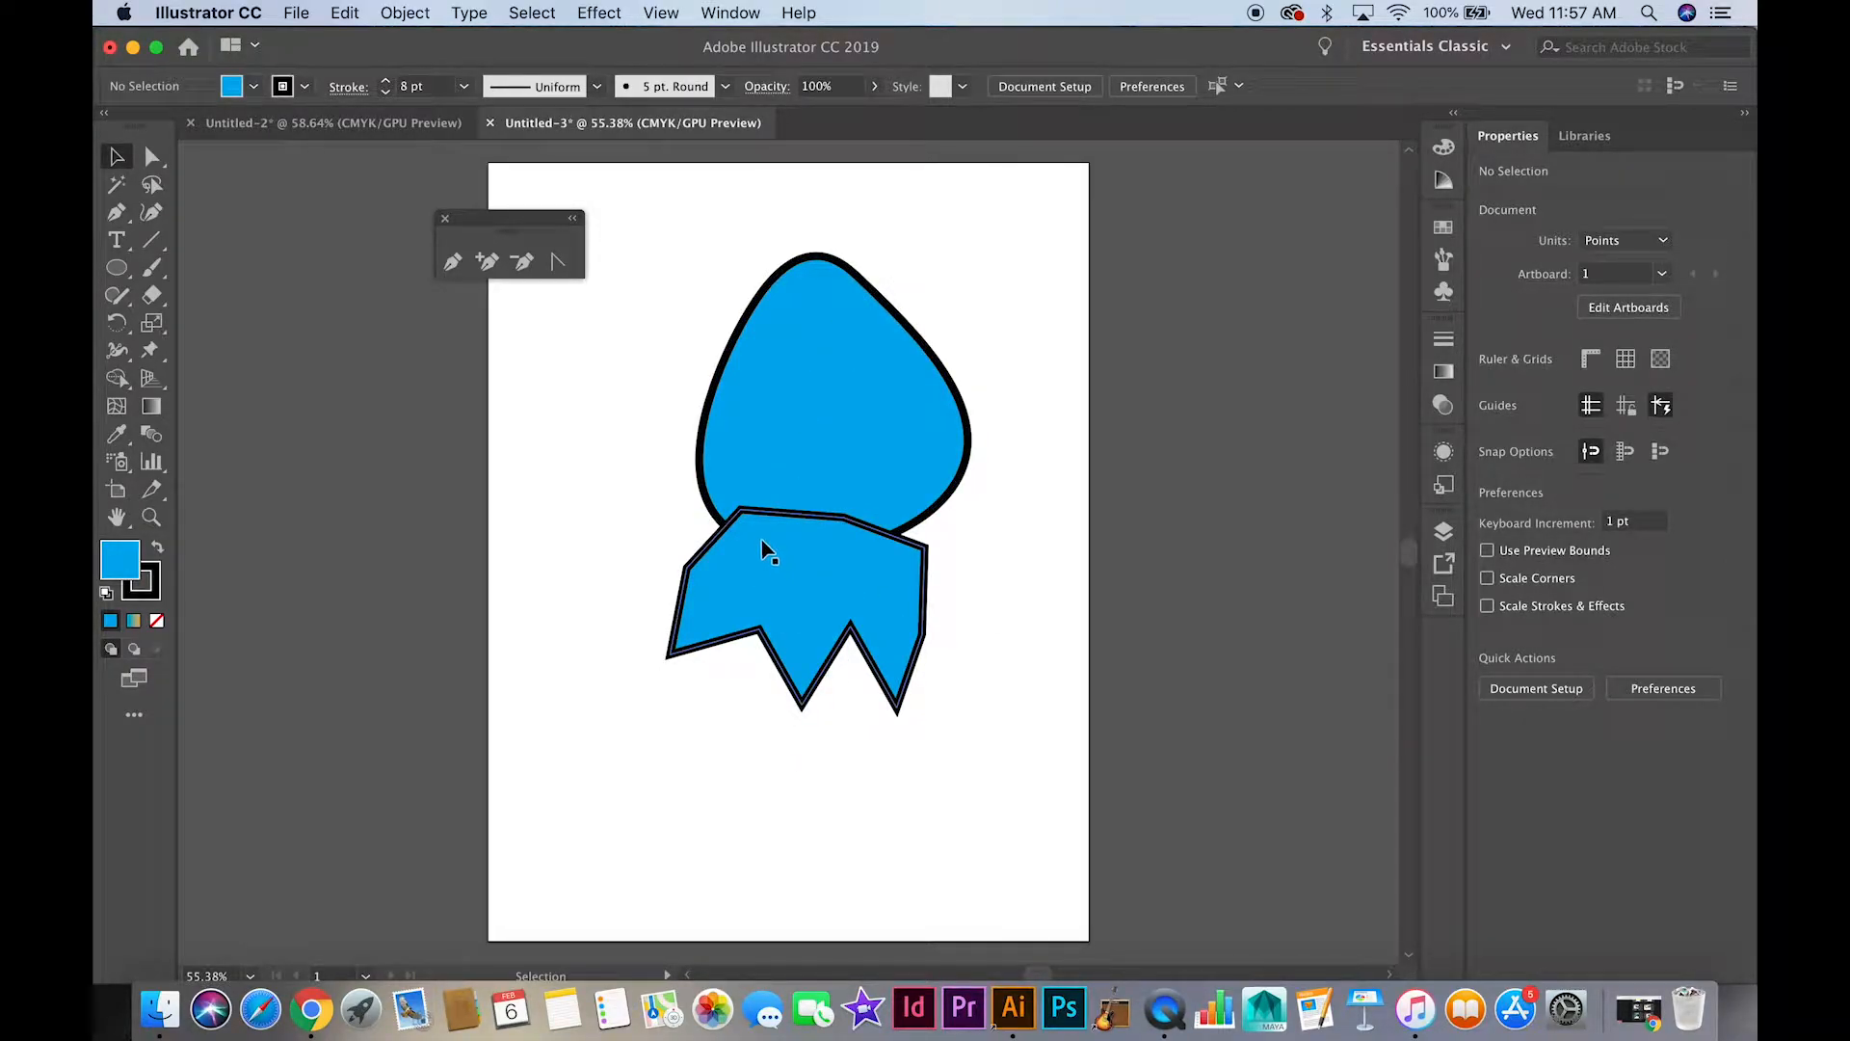
Display the Pathfinder options, and move both overlapping shapes together toward the artboard's right edge
click(725, 12)
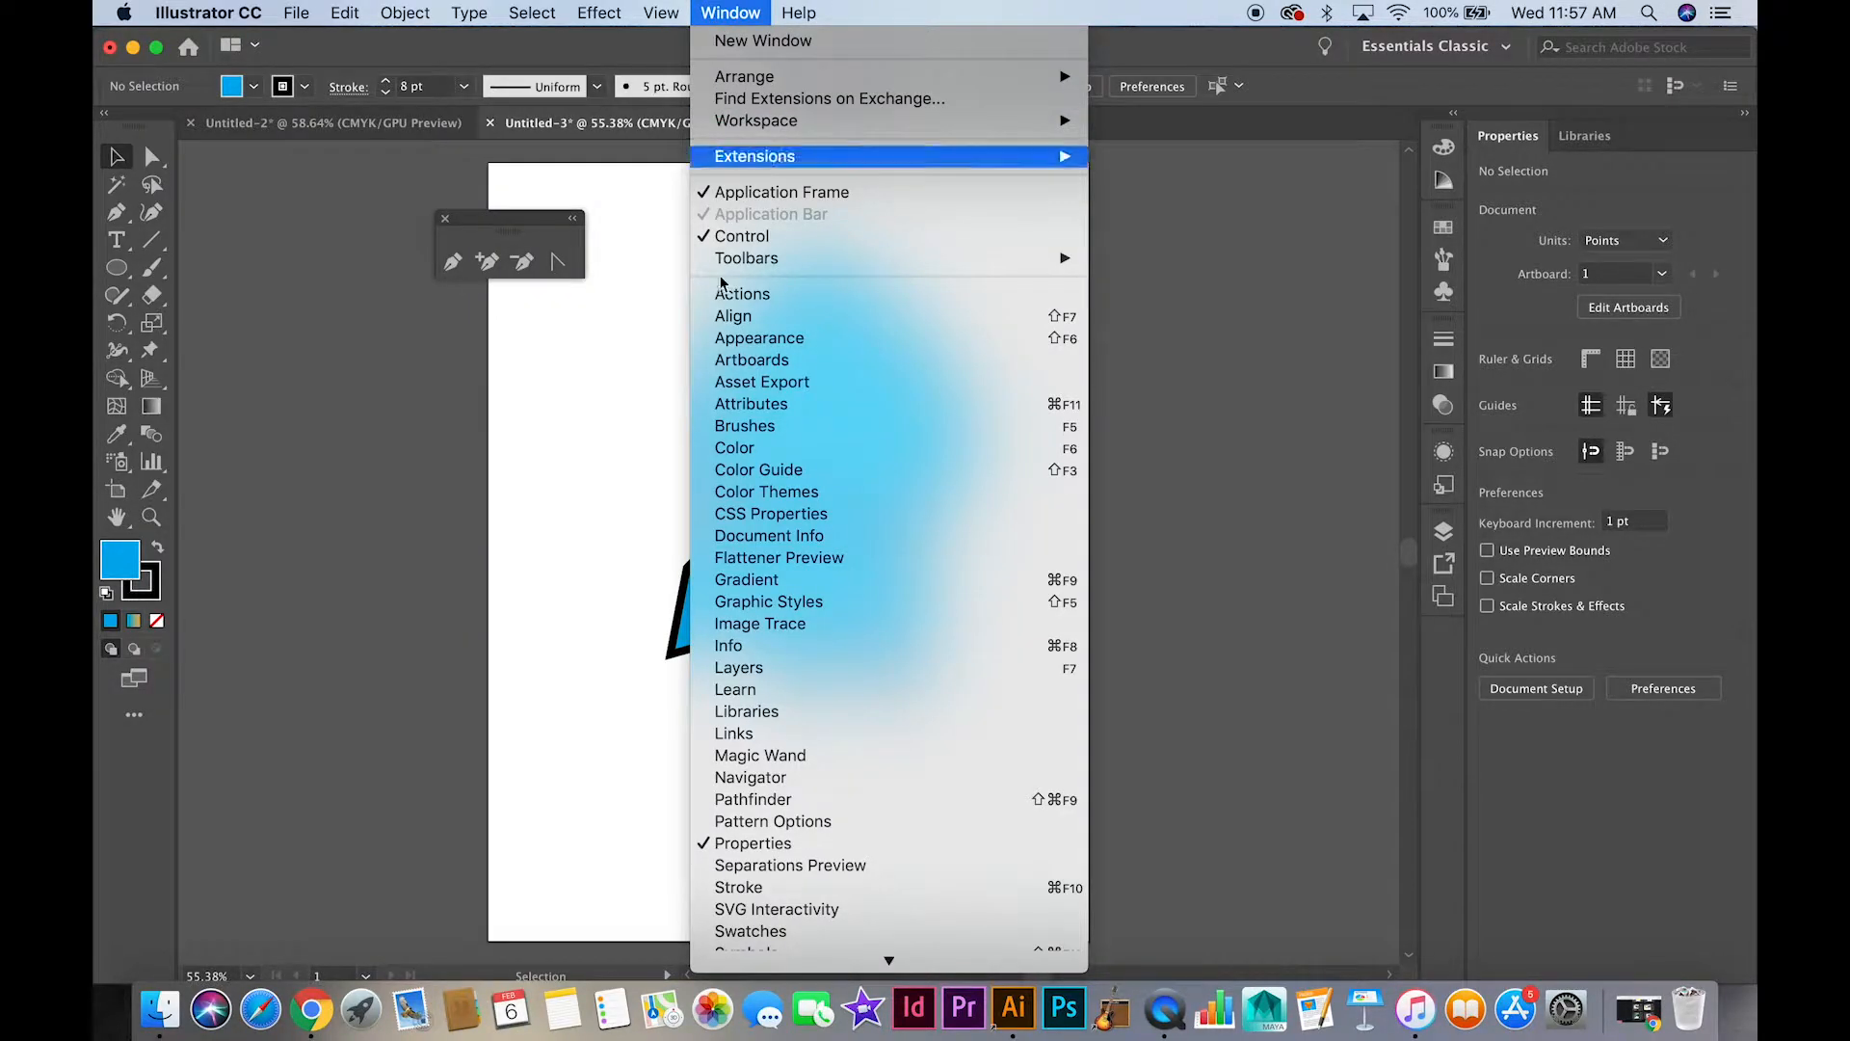
click(733, 799)
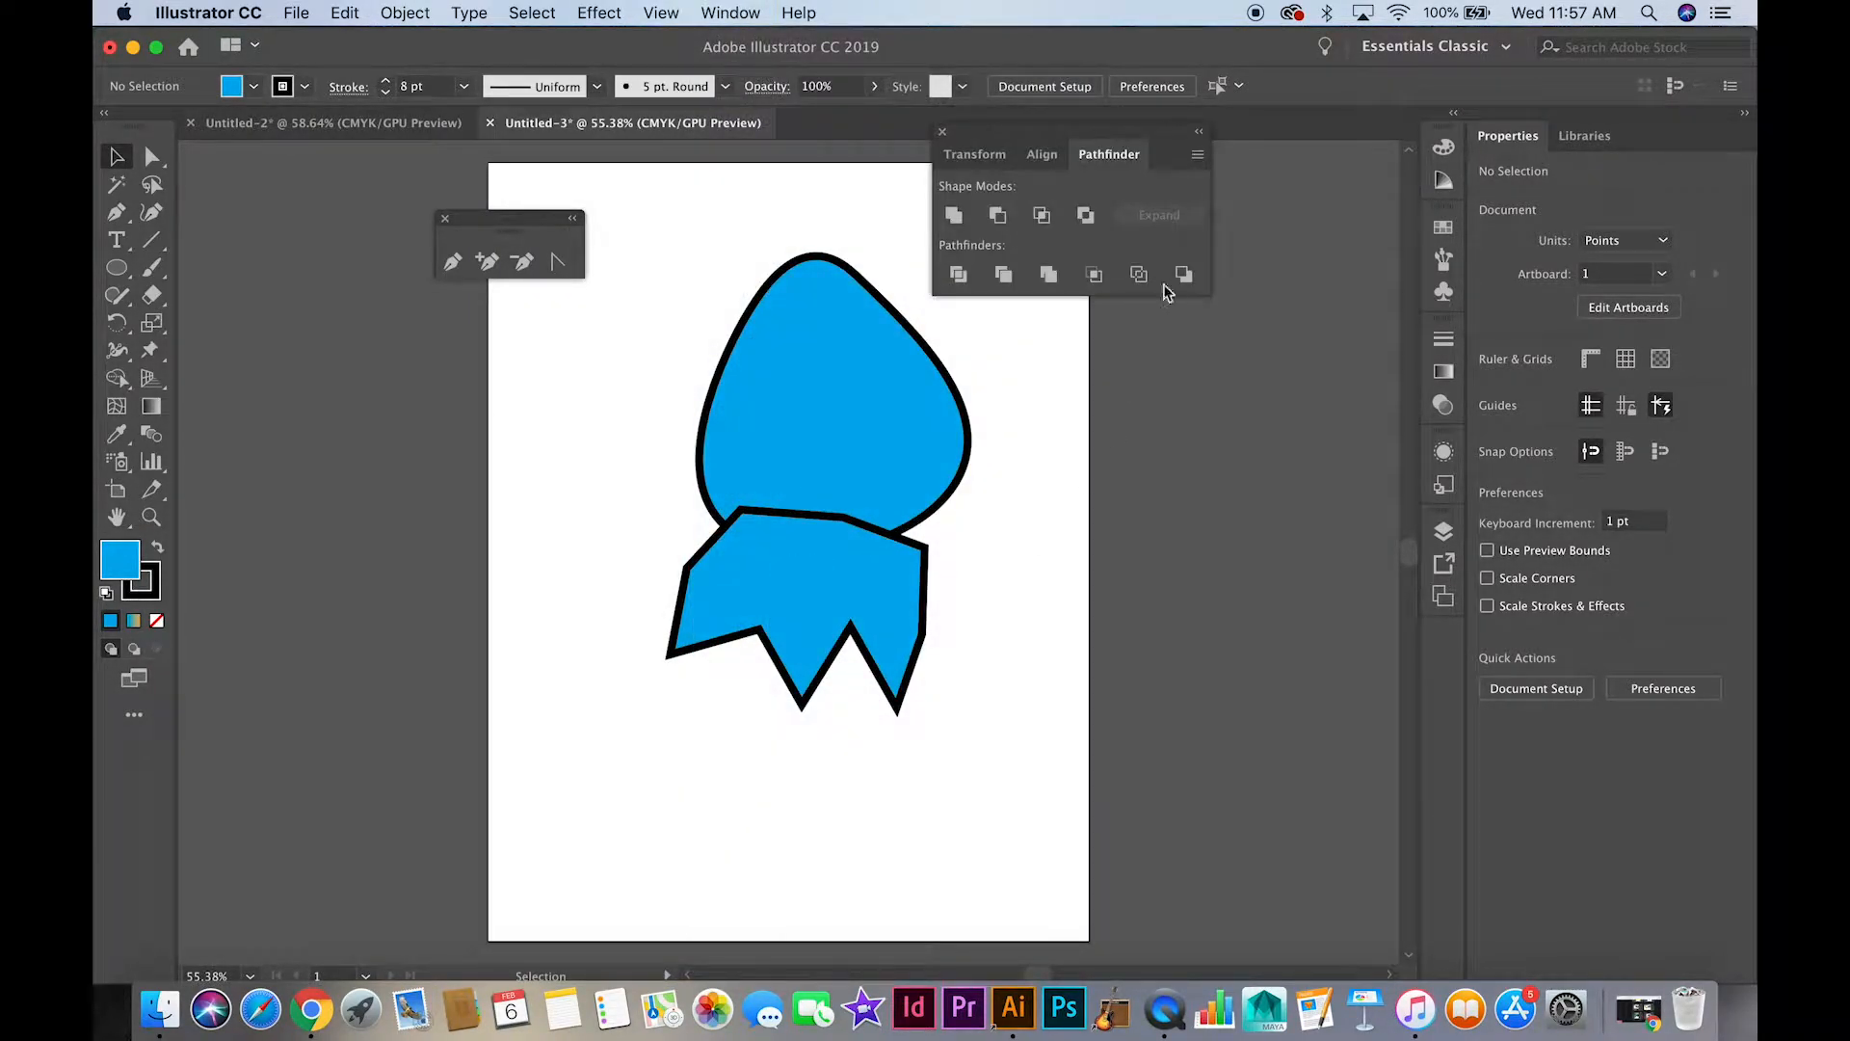
click(927, 430)
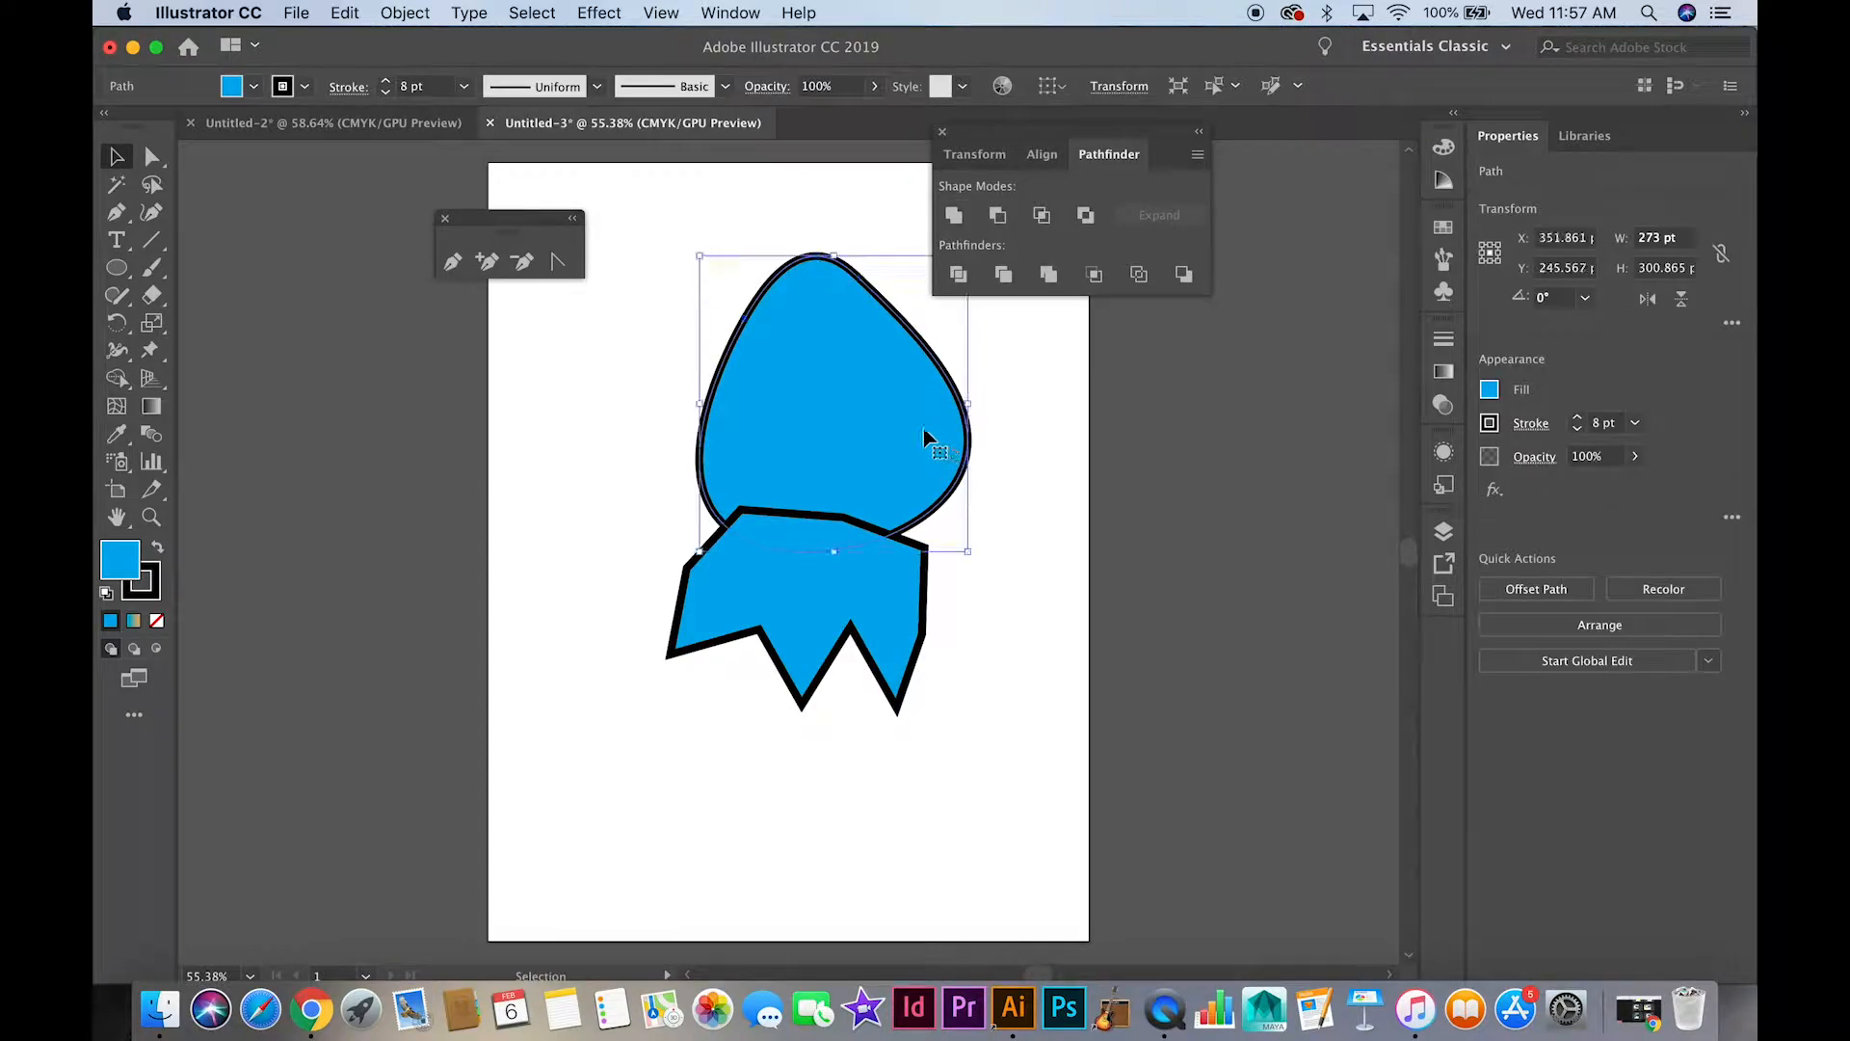
shift+click(848, 603)
drag(847, 602, 1043, 636)
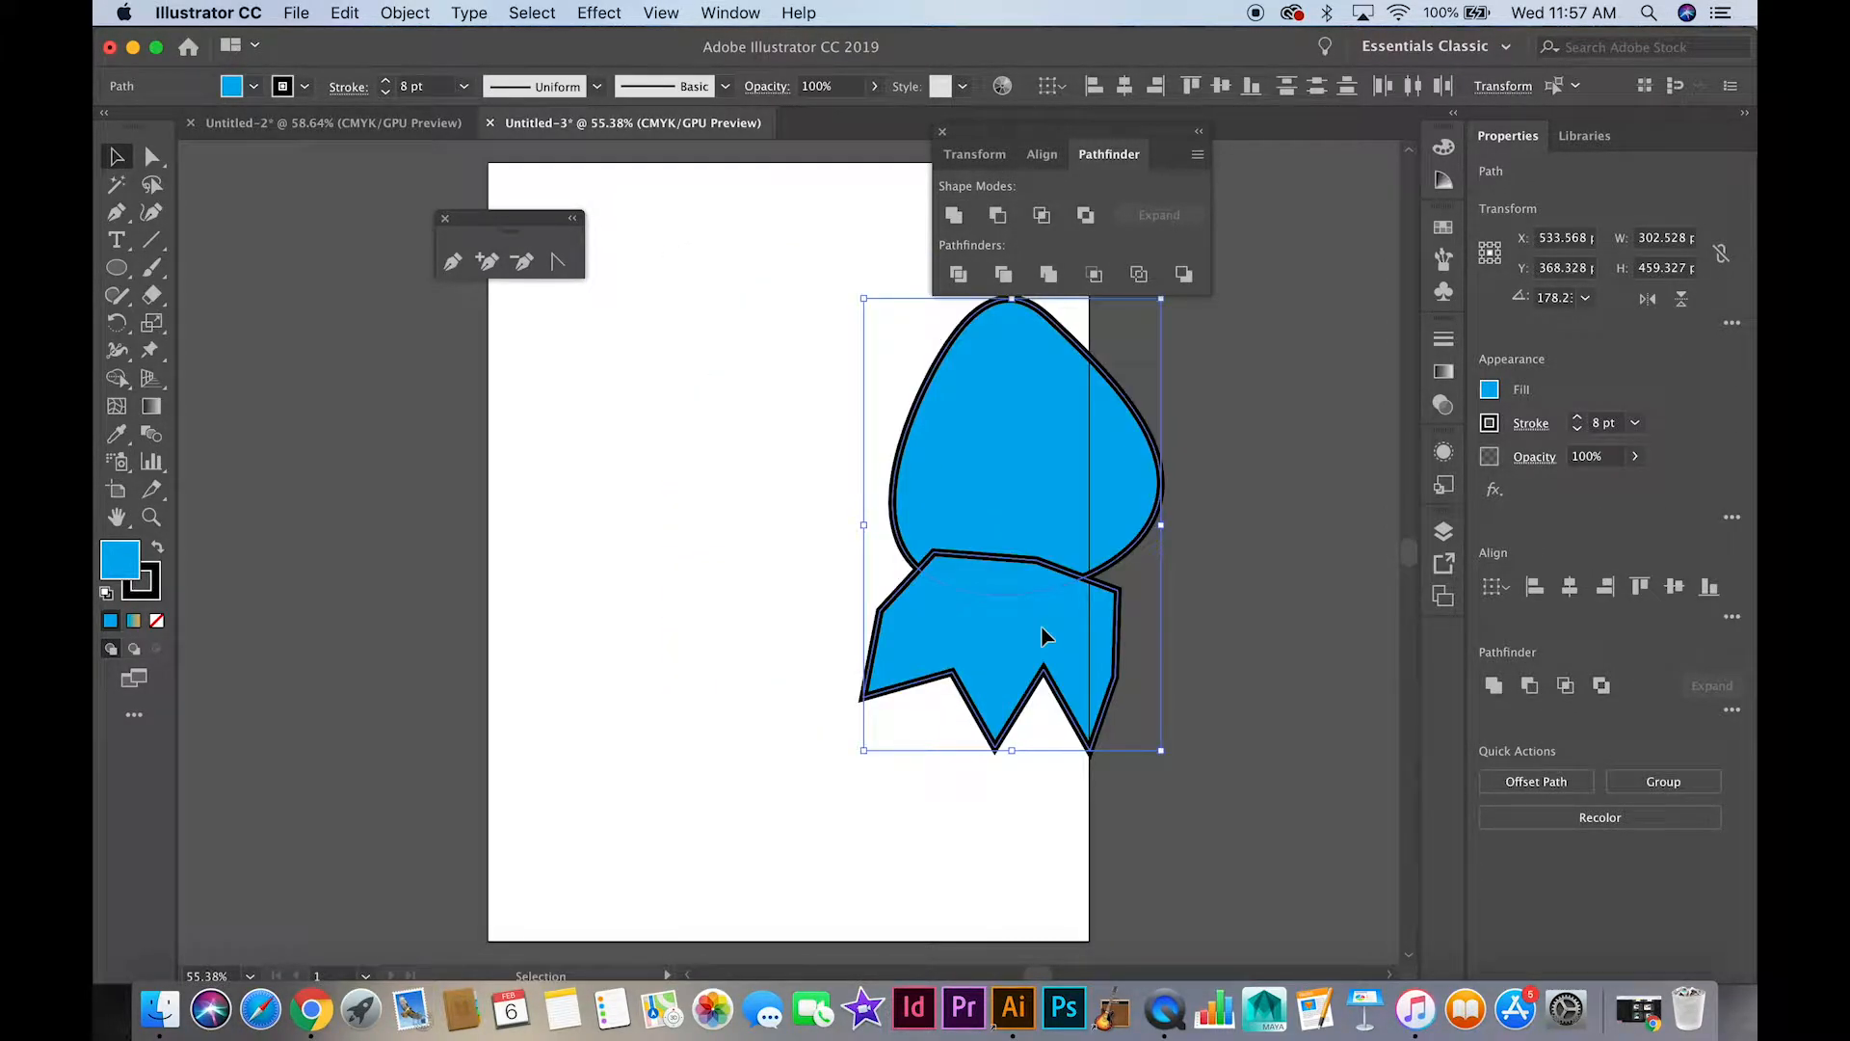
Duplicate both overlapping shapes and place the copy at the artboard's left edge, beside the originals
key(a)
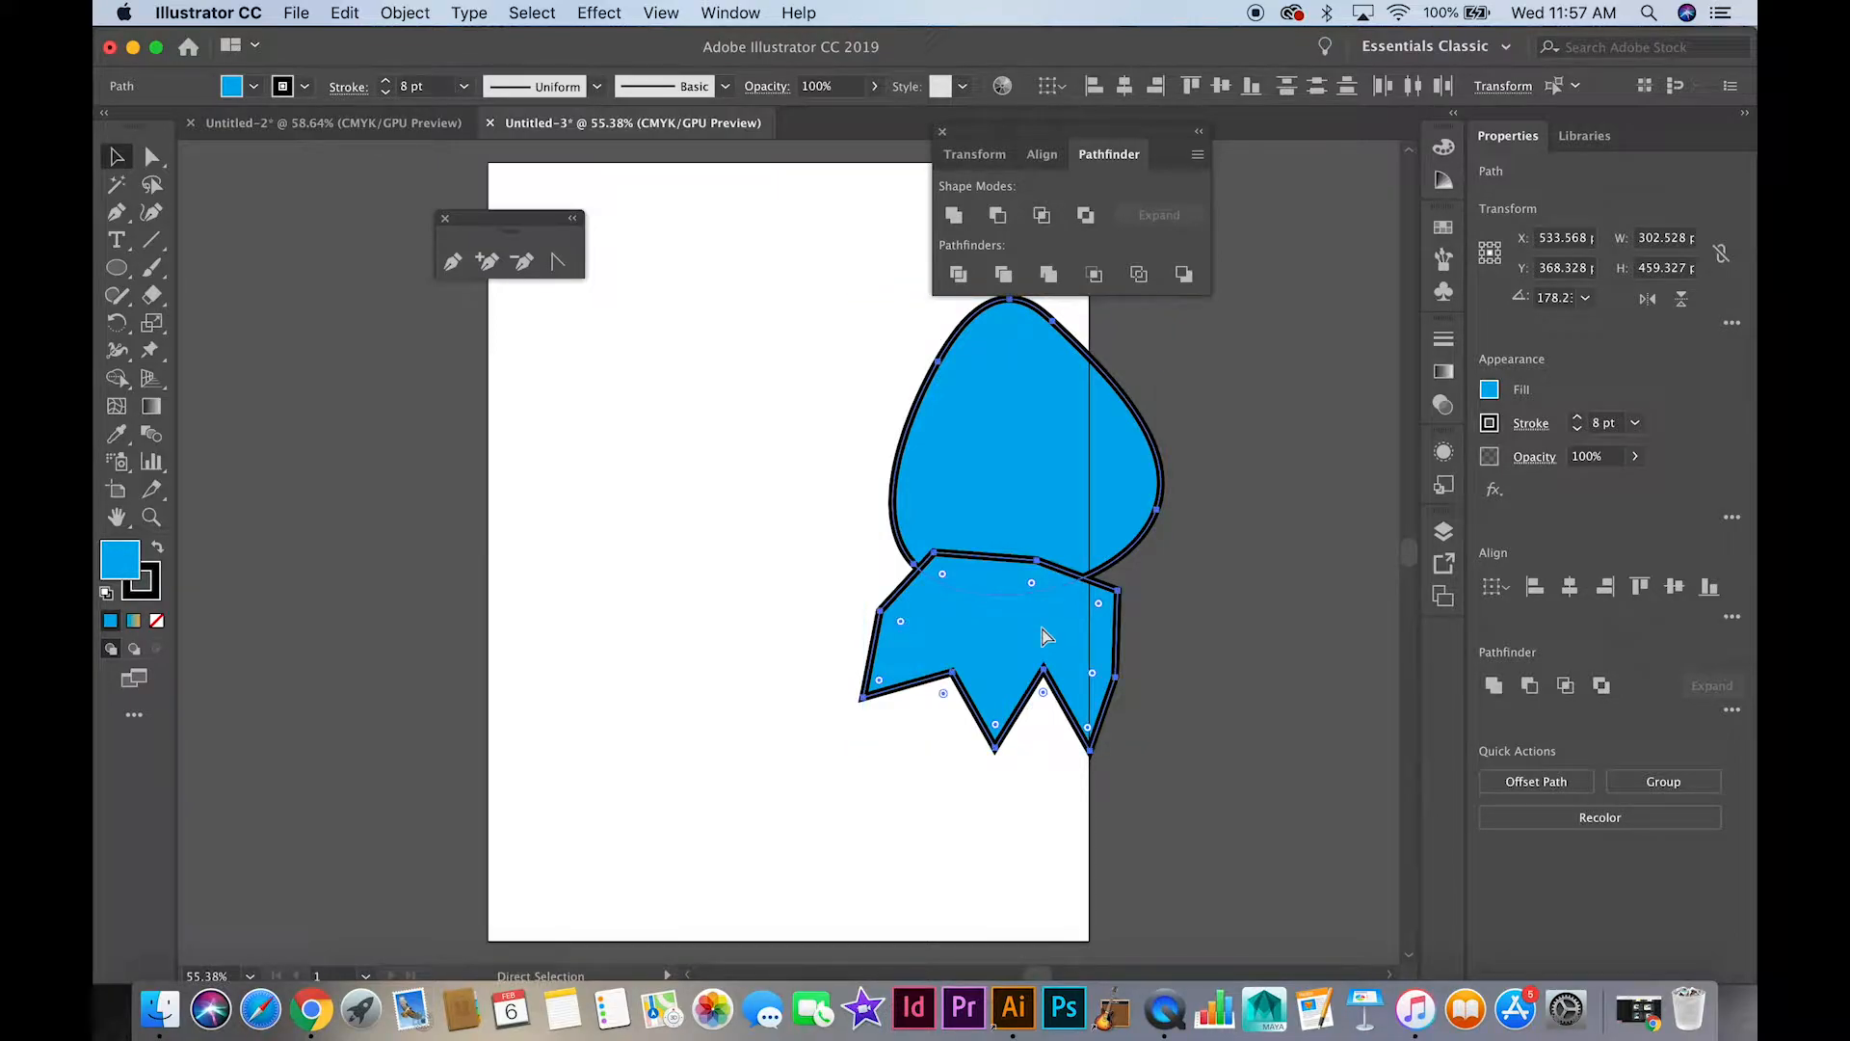
key(super+c)
key(super+v)
key(v)
drag(815, 521, 640, 440)
Float the Shape Builder tool group beside the artboard, and merge the left pair's rounded and crown-like shapes with Shape Builder
drag(121, 385, 438, 399)
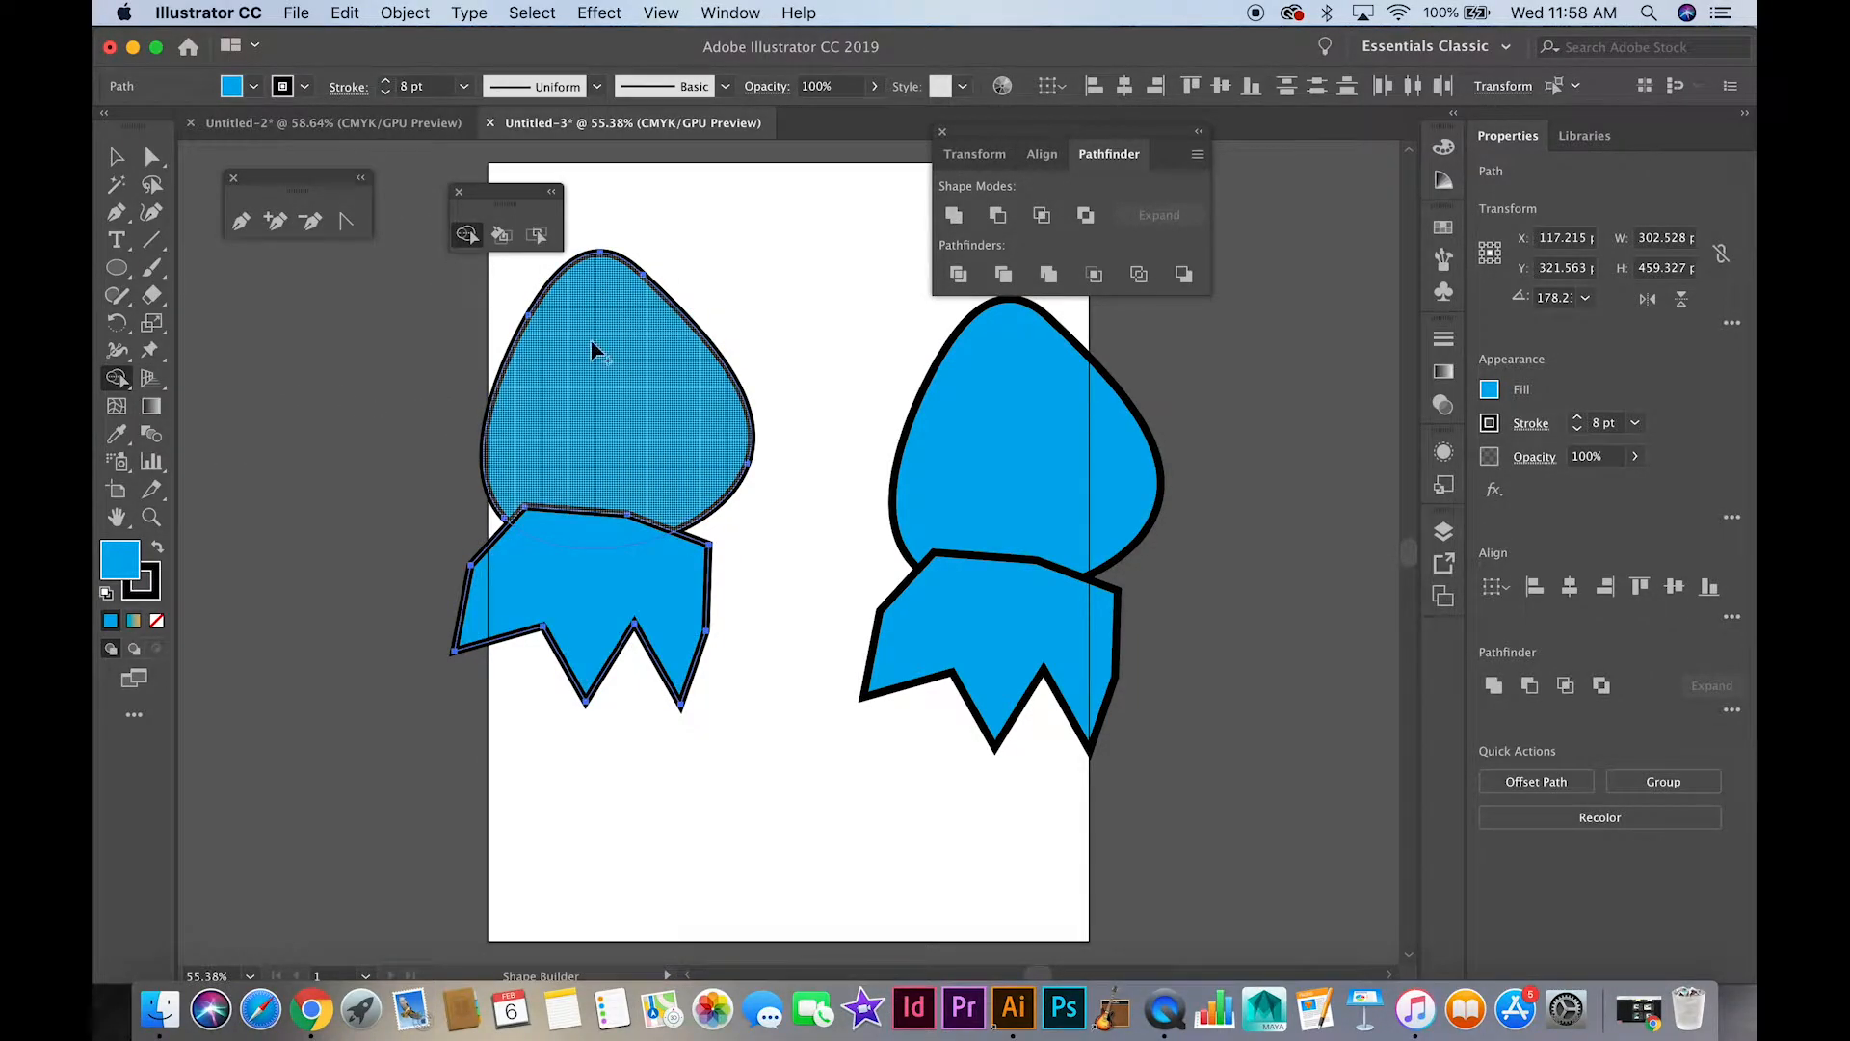
click(468, 237)
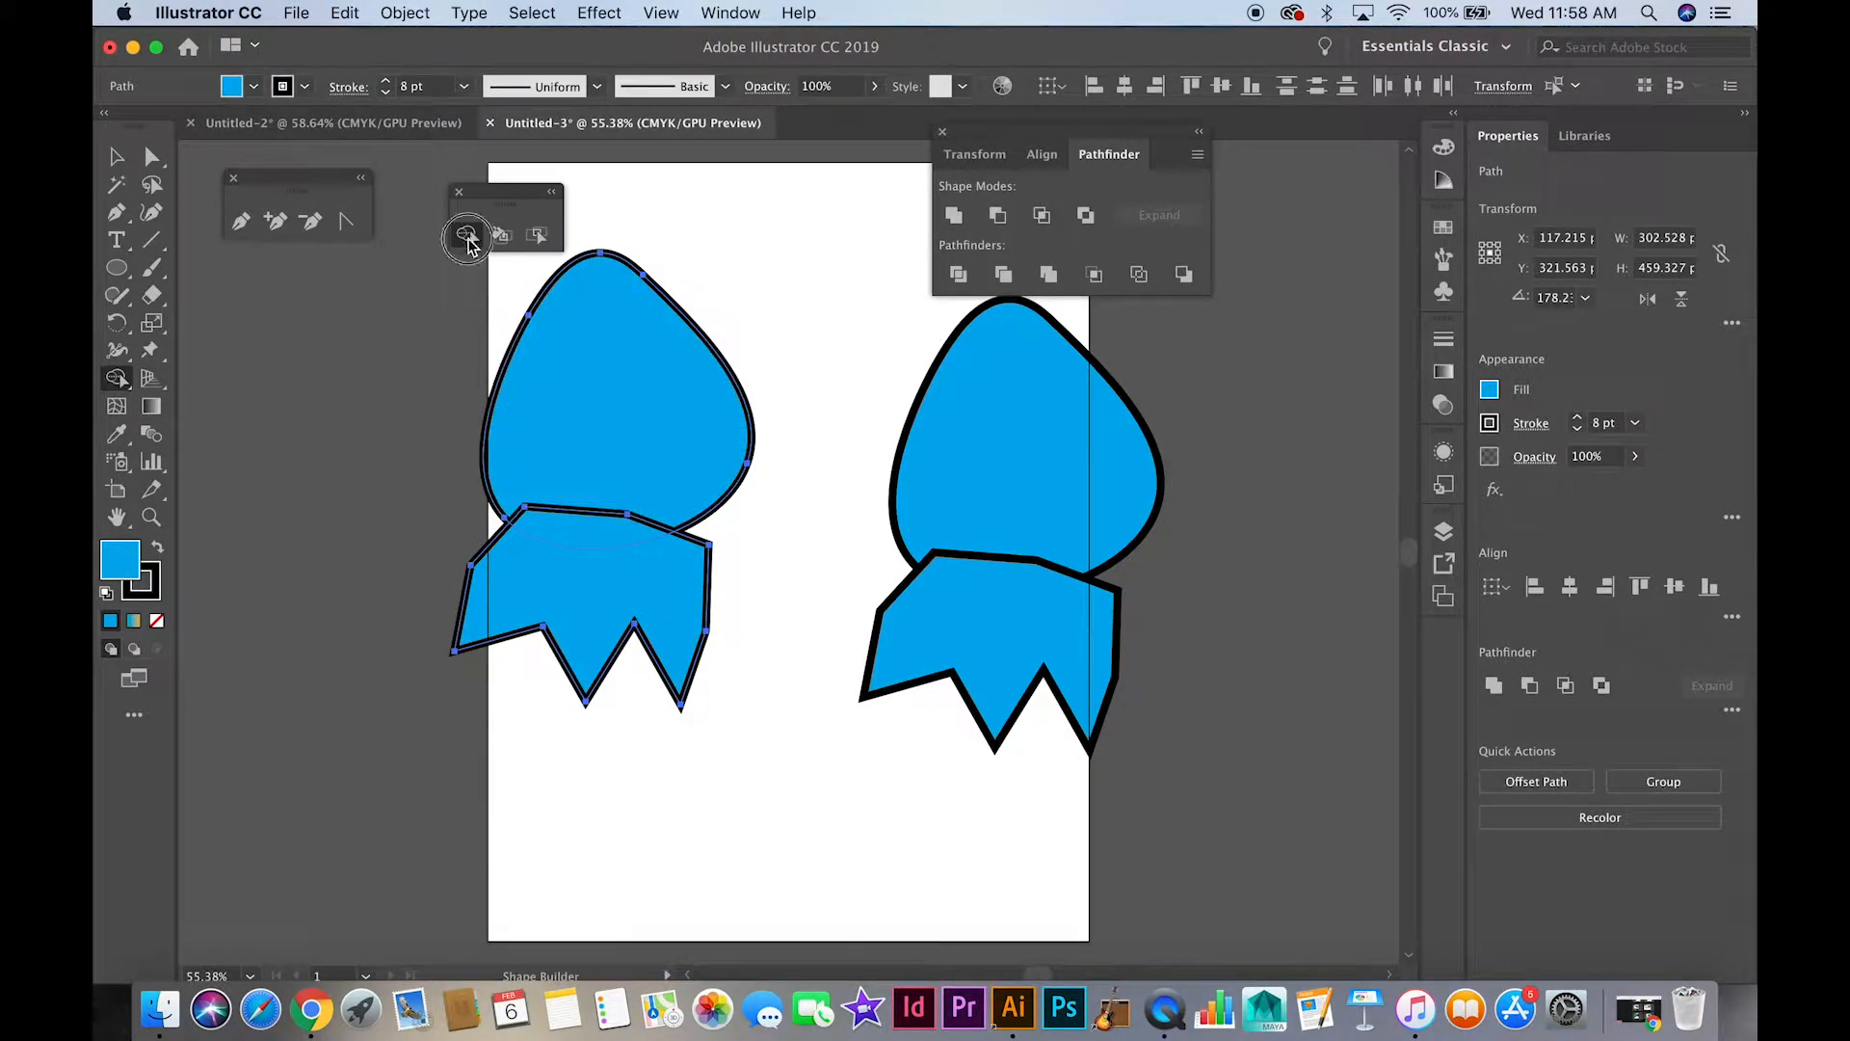
click(609, 372)
drag(610, 372, 609, 563)
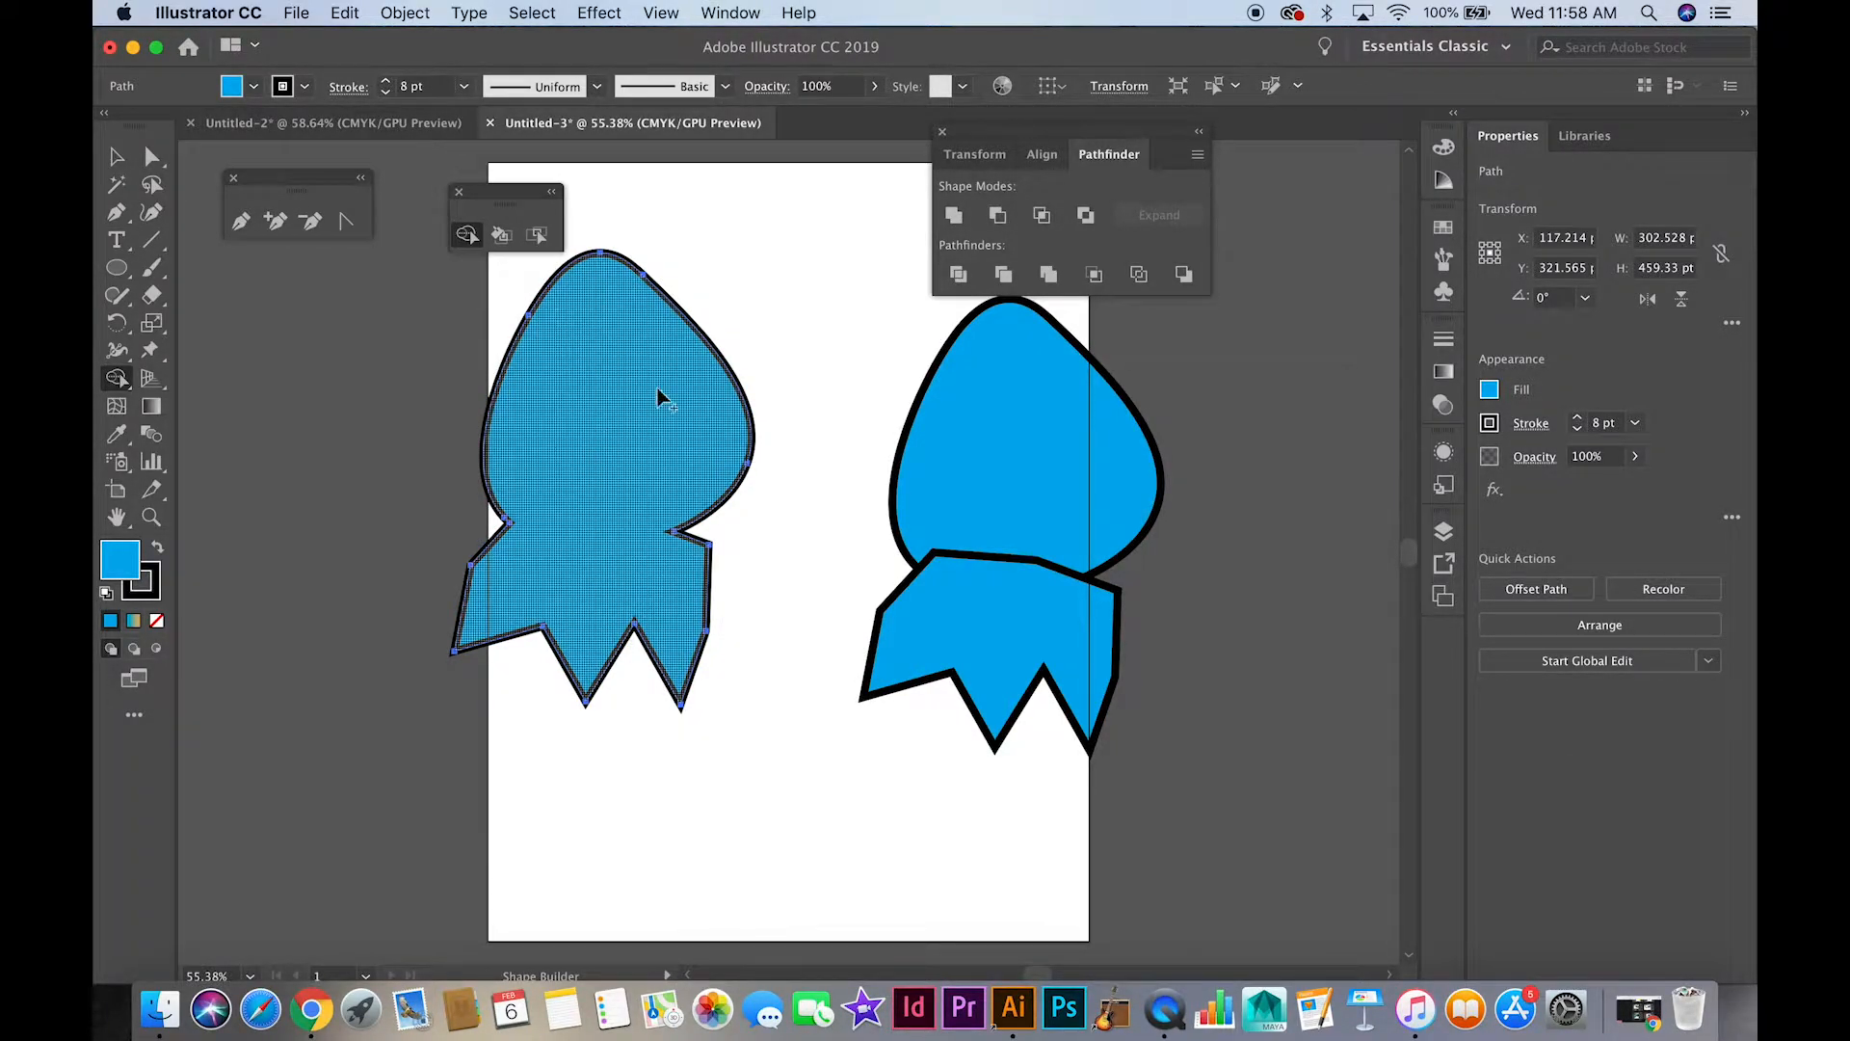
Select the right pair's rounded and crown-like shapes and combine them with the Pathfinder's Unite mode
click(116, 156)
click(966, 427)
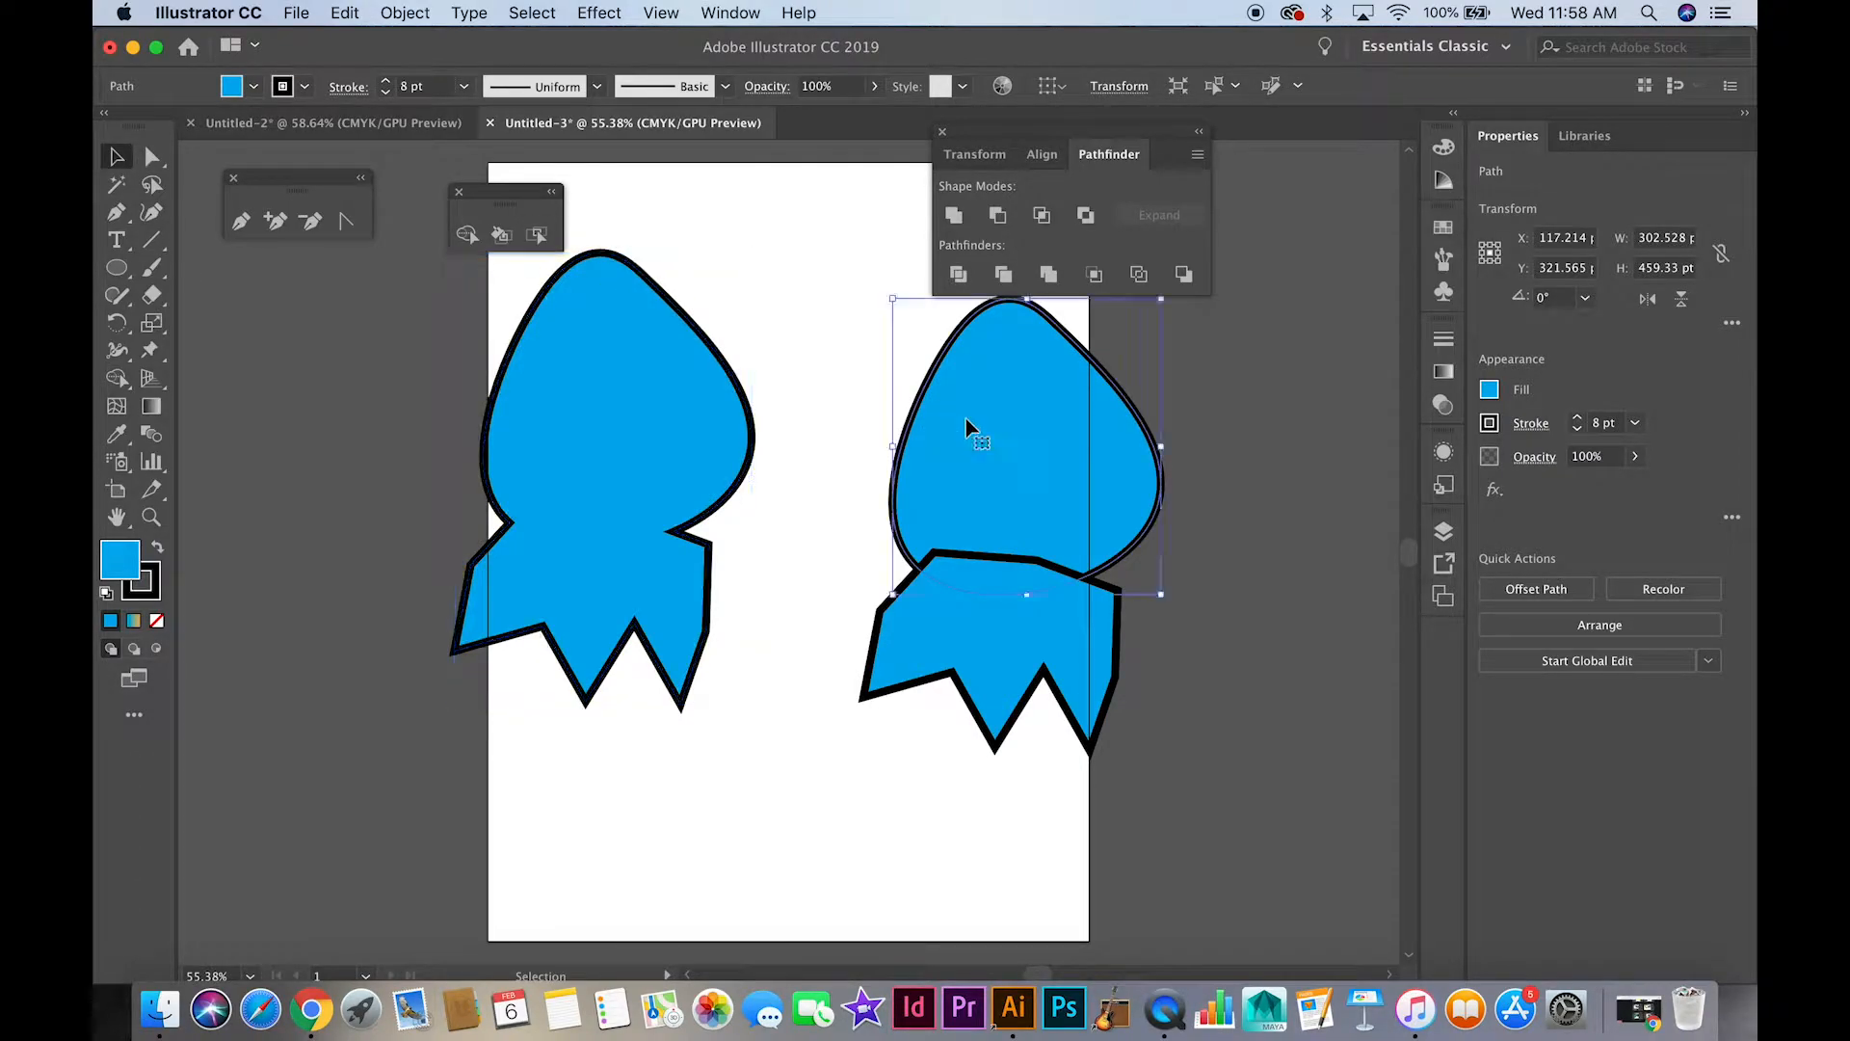
shift+click(1011, 628)
click(954, 216)
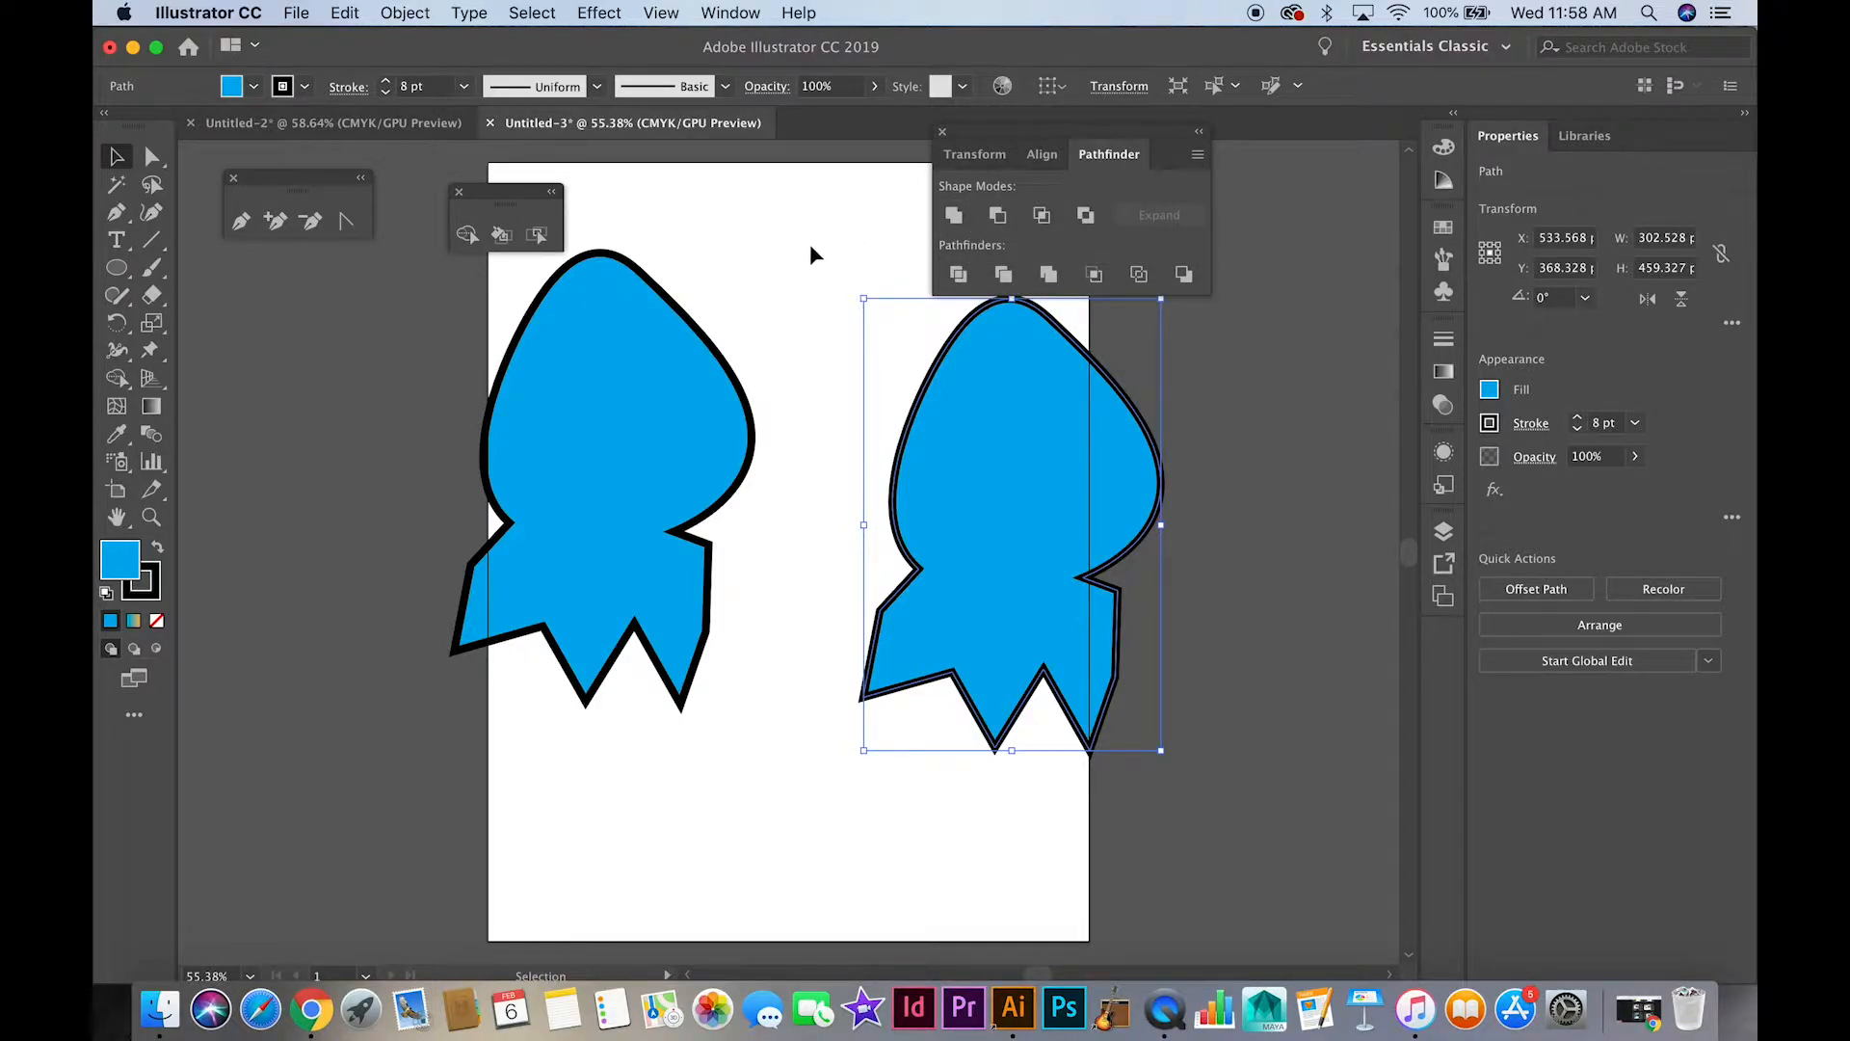
Undo the Unite on the right pair and the Shape Builder merge on the left pair
key(ctrl+z)
key(ctrl+z)
key(ctrl+z)
key(ctrl+z)
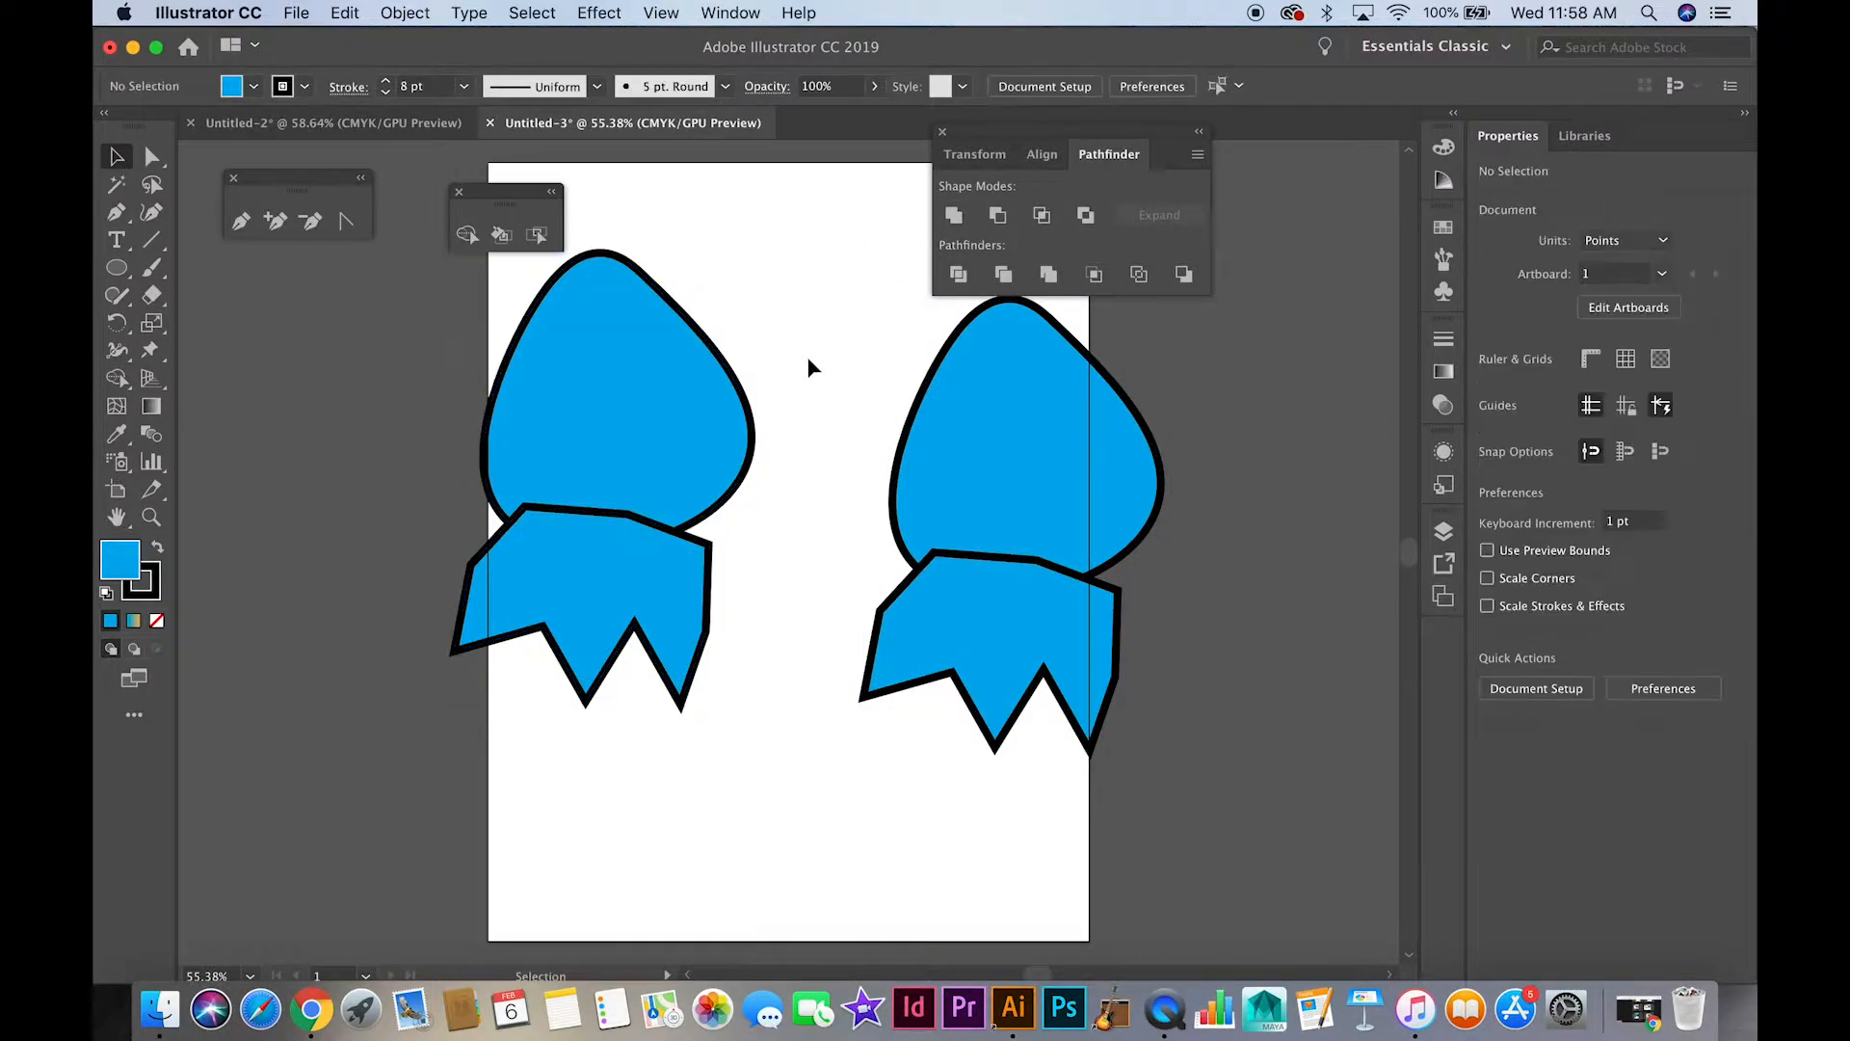
Try removing the rounded shape and the overlap from the left pair with Shape Builder, and undo the removal
click(563, 340)
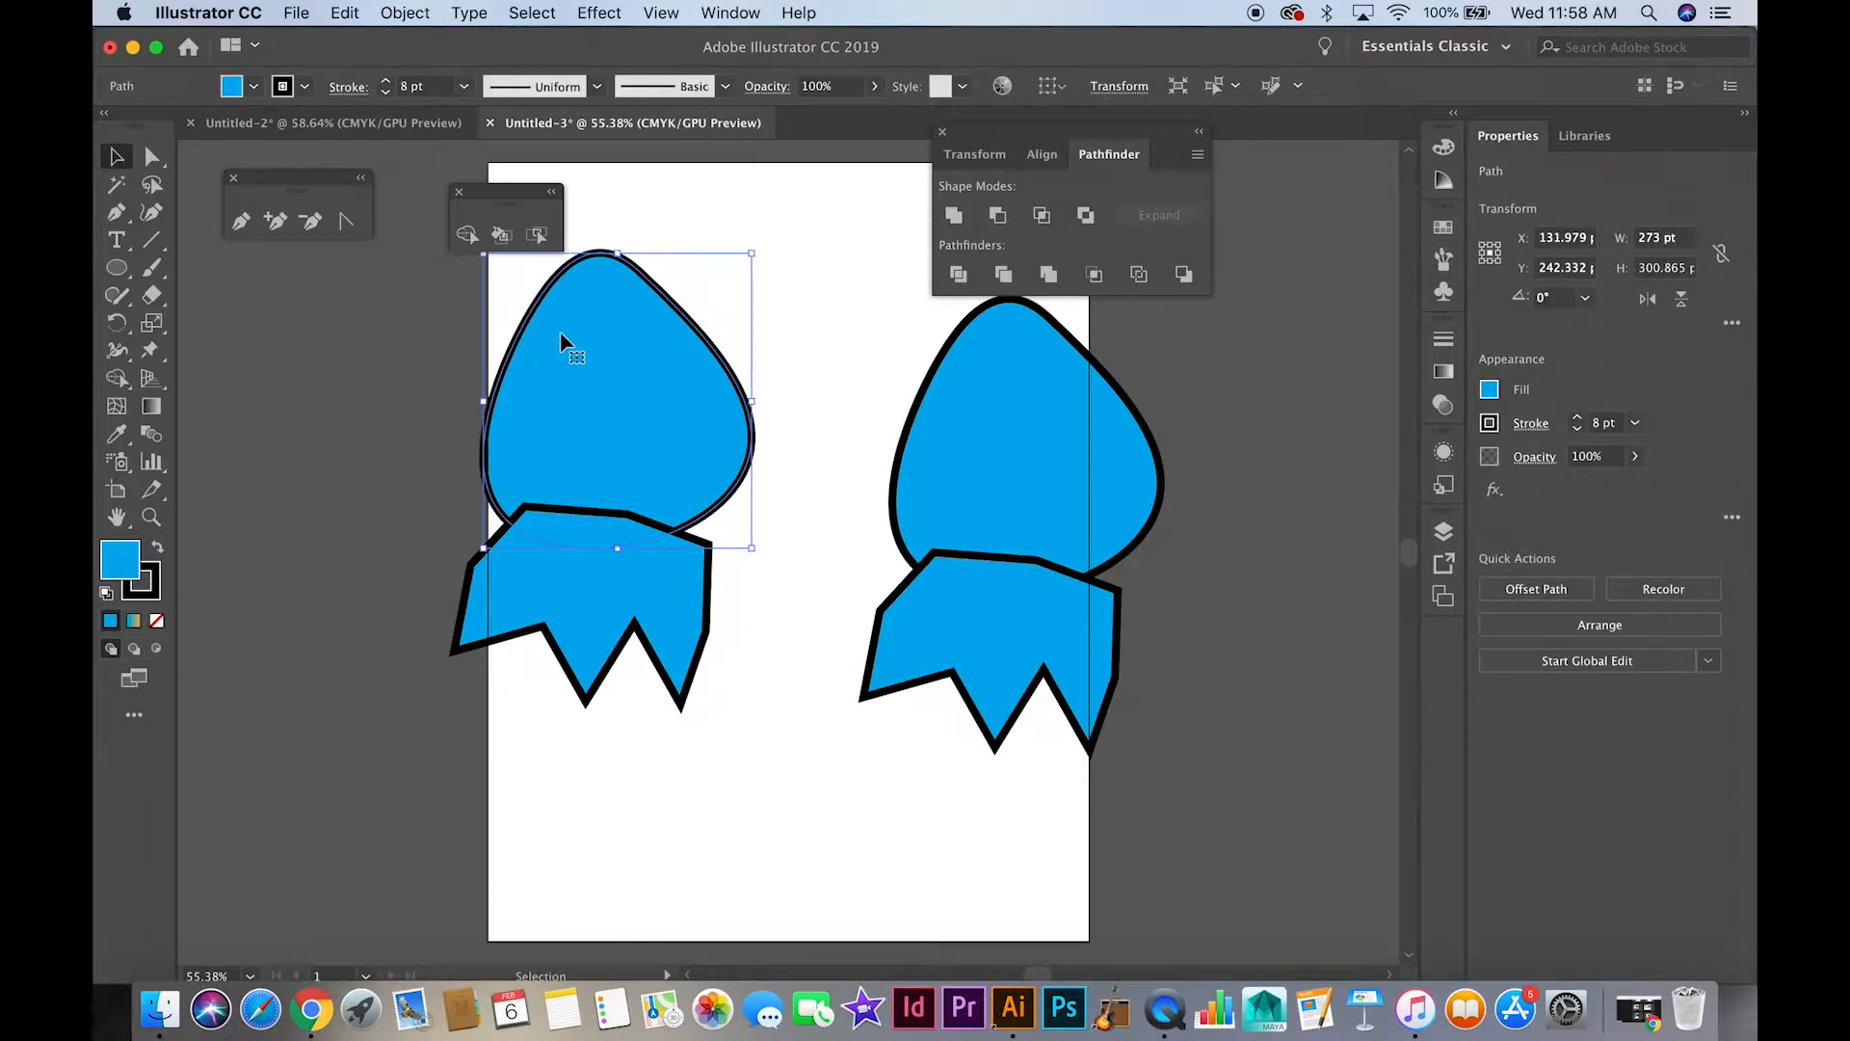
shift+click(612, 588)
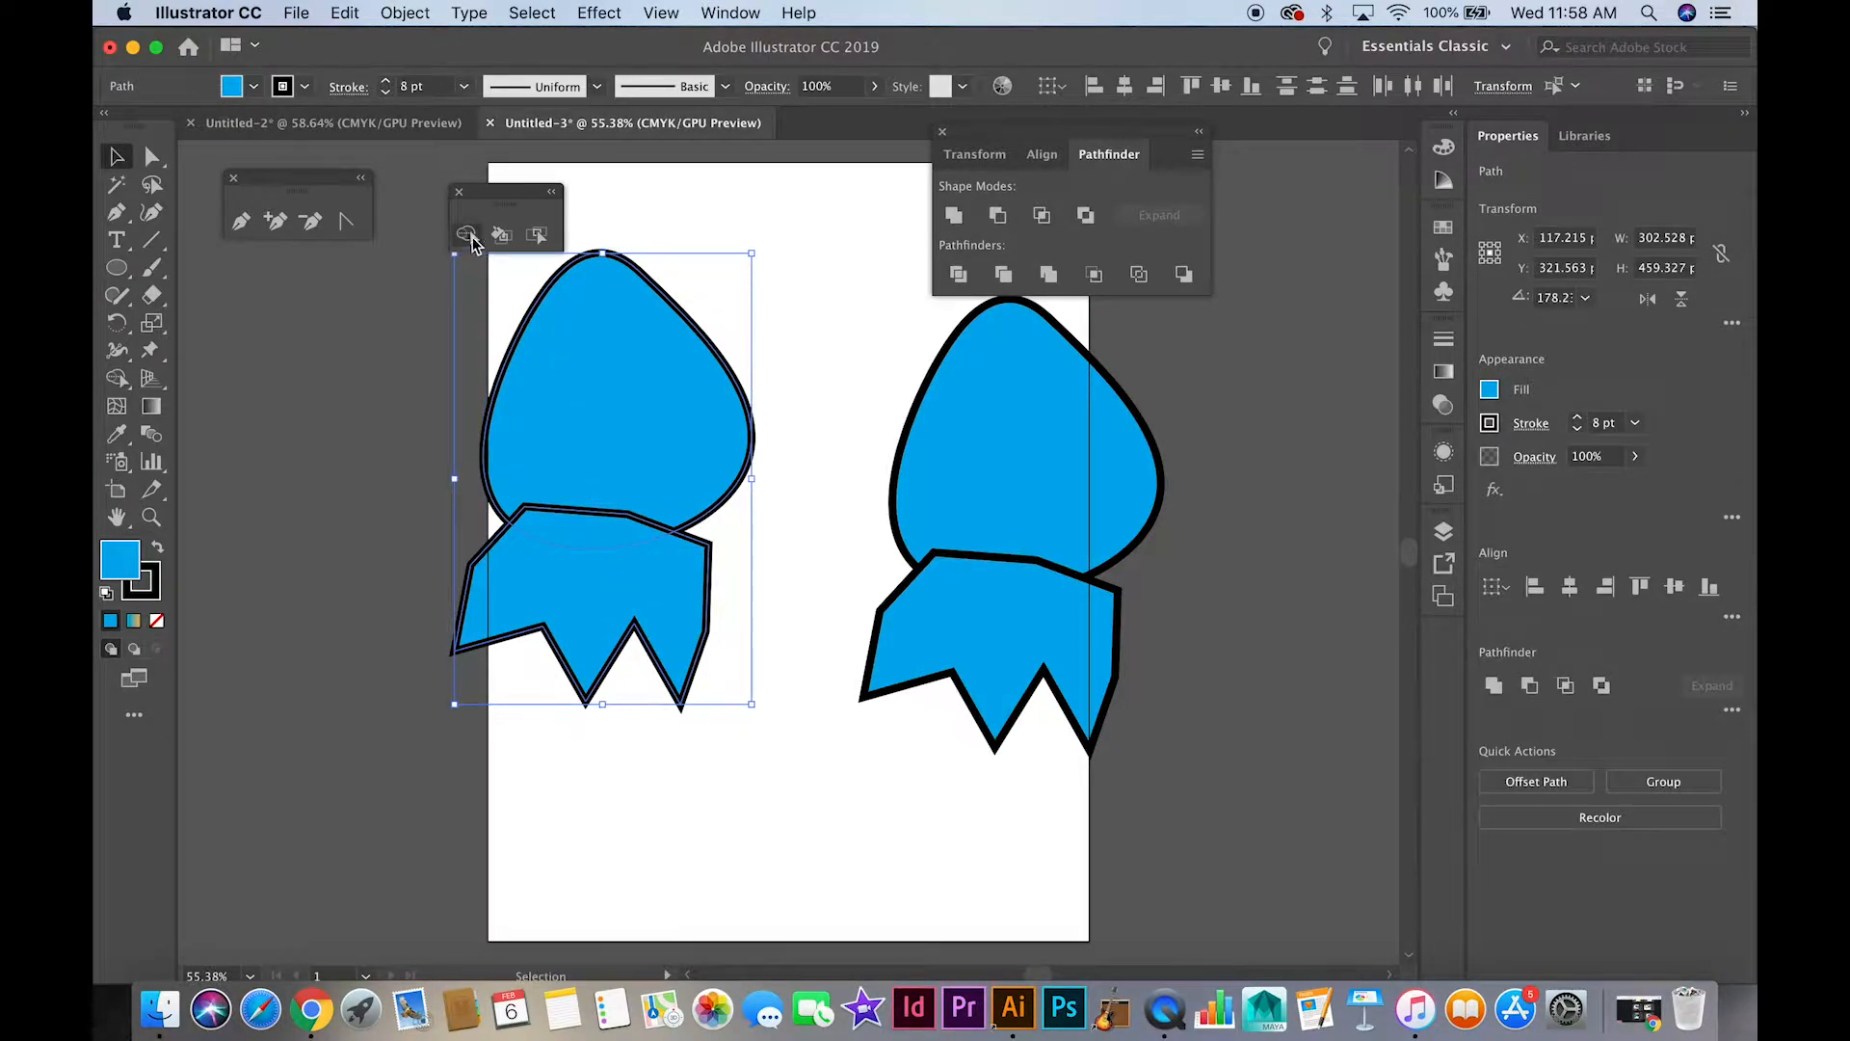
click(468, 237)
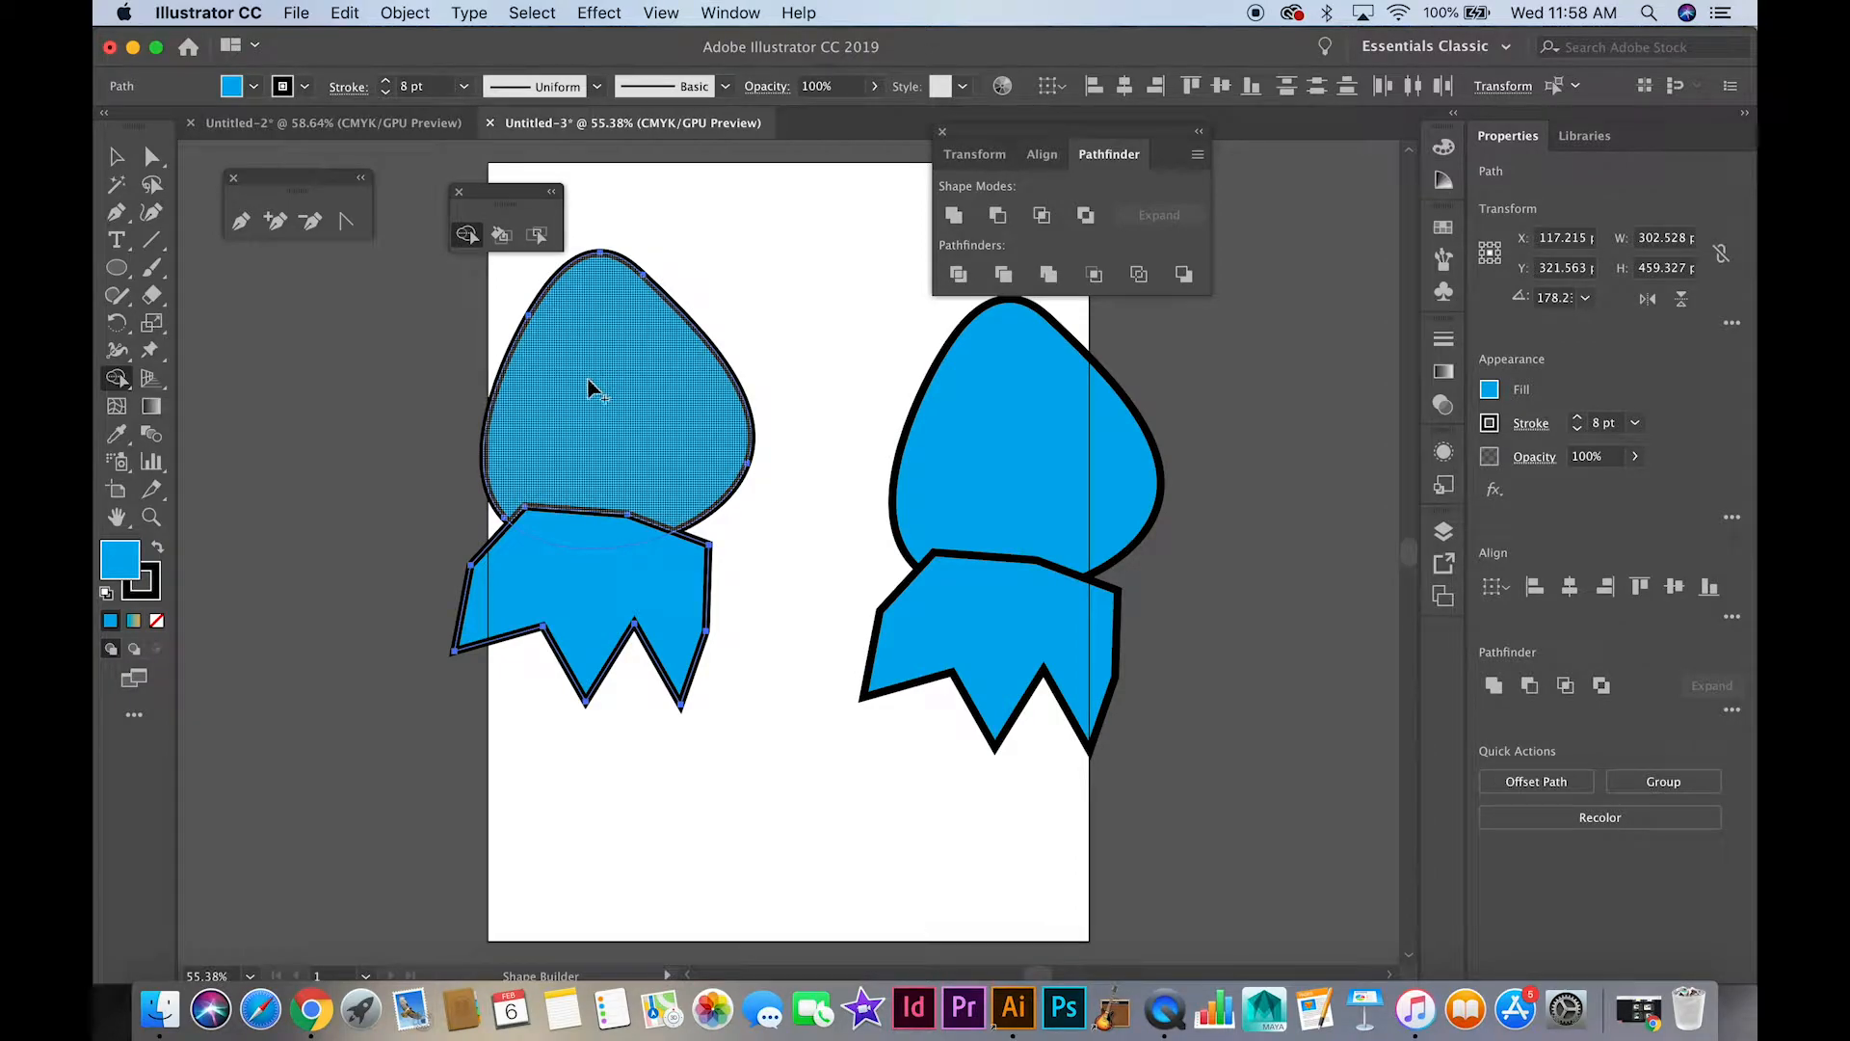
drag(586, 379, 577, 545)
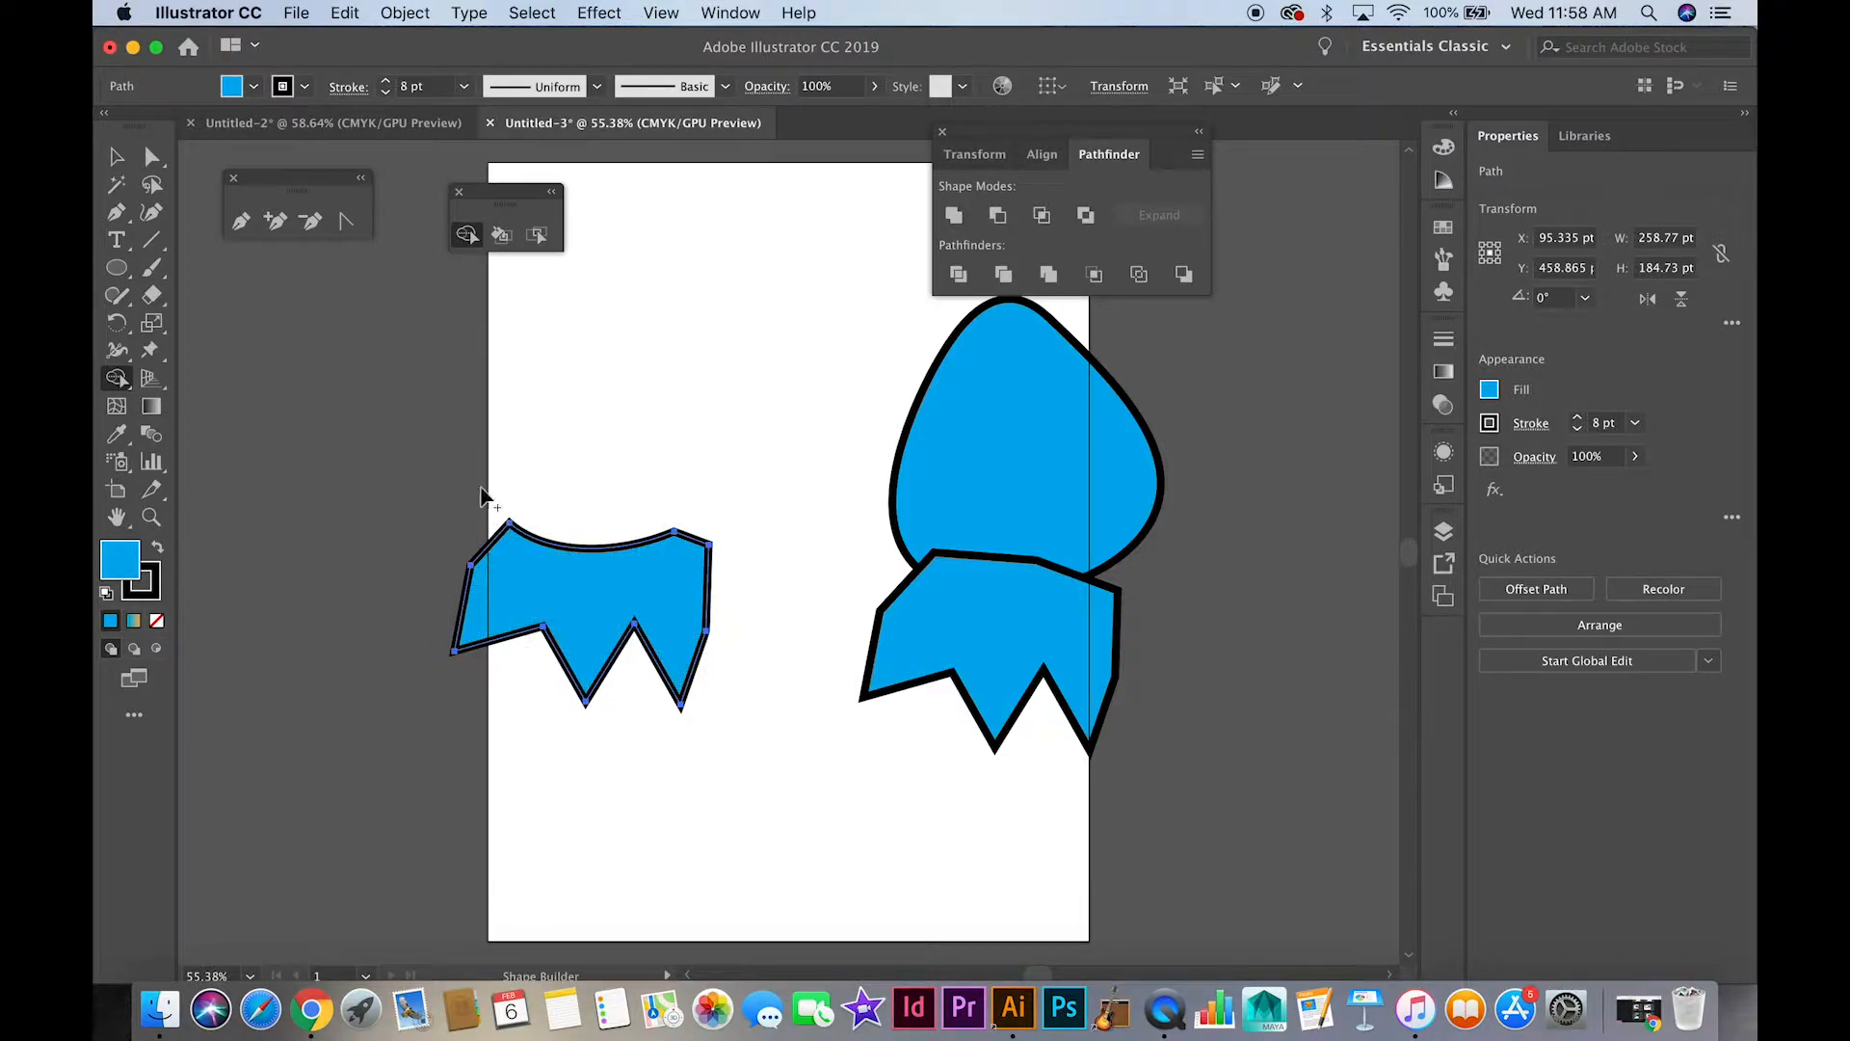
key(super+z)
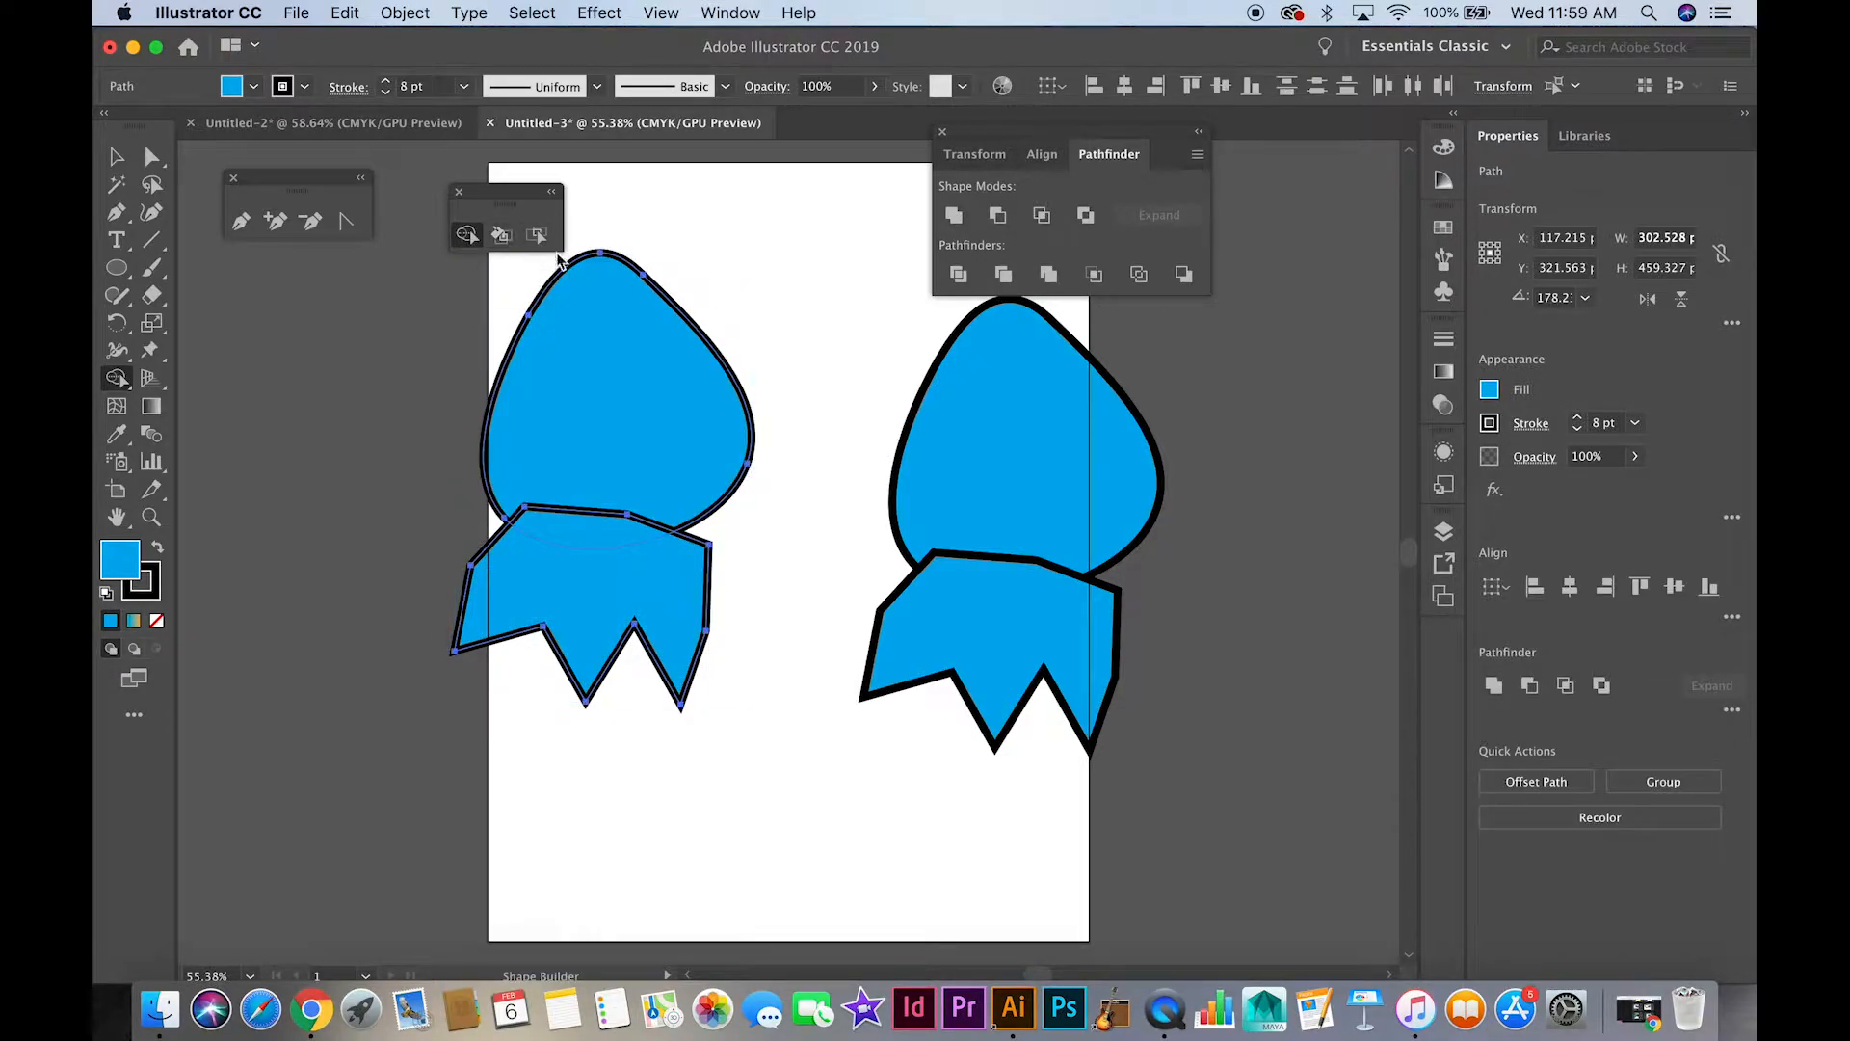
Reselect both shapes of the left pair, try Shape Builder across the two shapes, and undo it
click(116, 156)
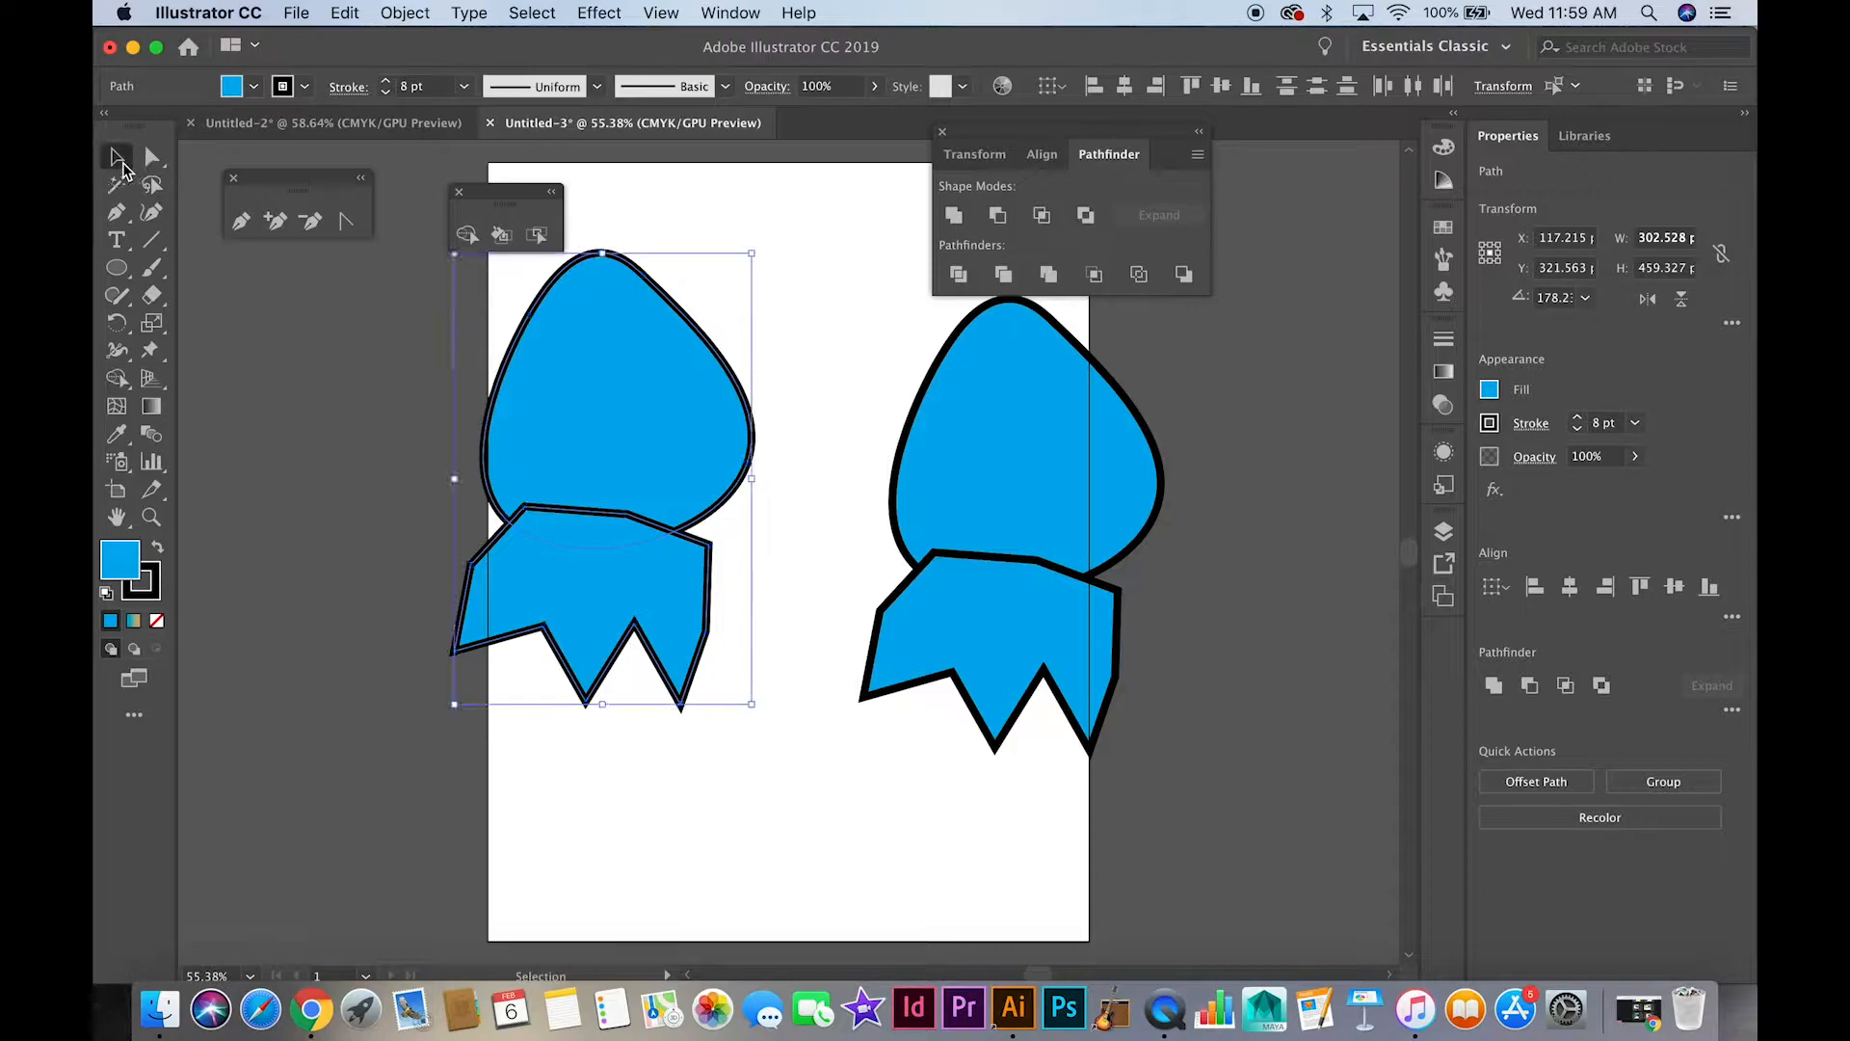
click(398, 344)
click(618, 408)
shift+click(628, 617)
click(465, 236)
drag(573, 342, 580, 587)
key(cmd+z)
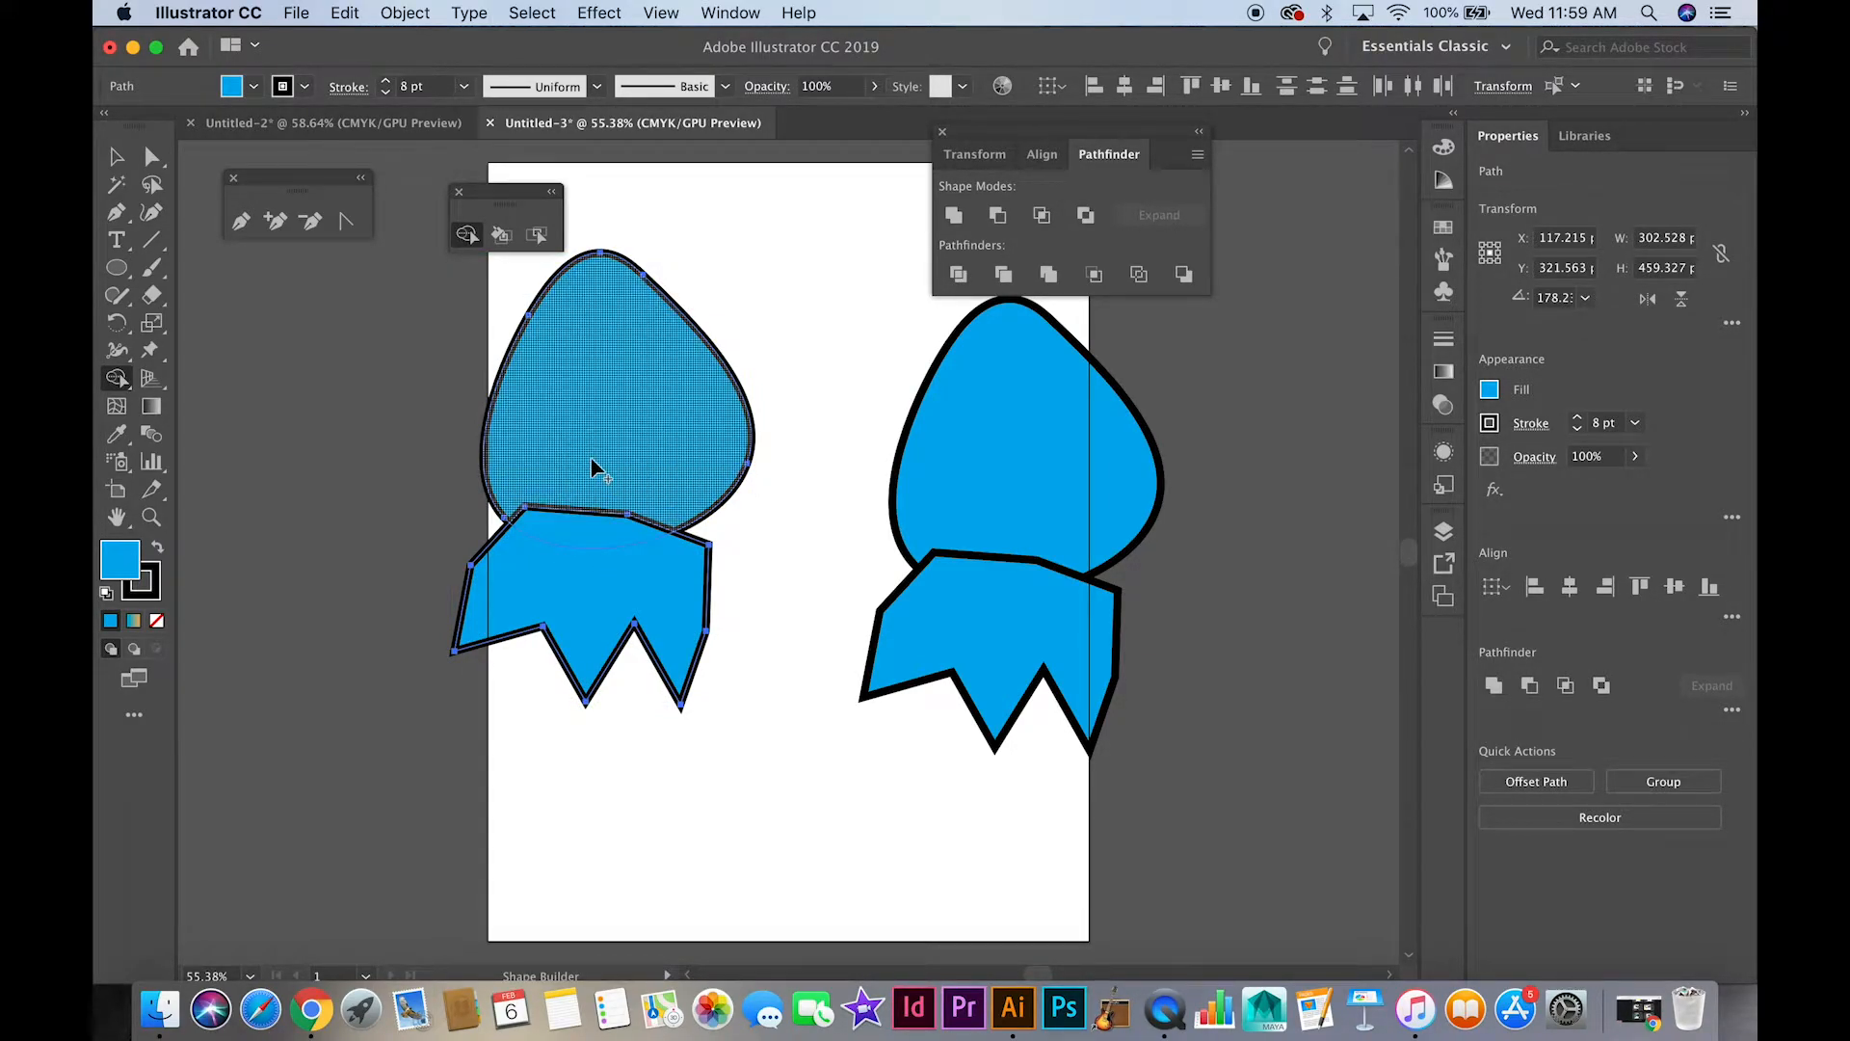
Try twice to cut the rounded shape and overlap away from the left crown-like shape with Shape Builder, undoing each cut
alt+click(590, 520)
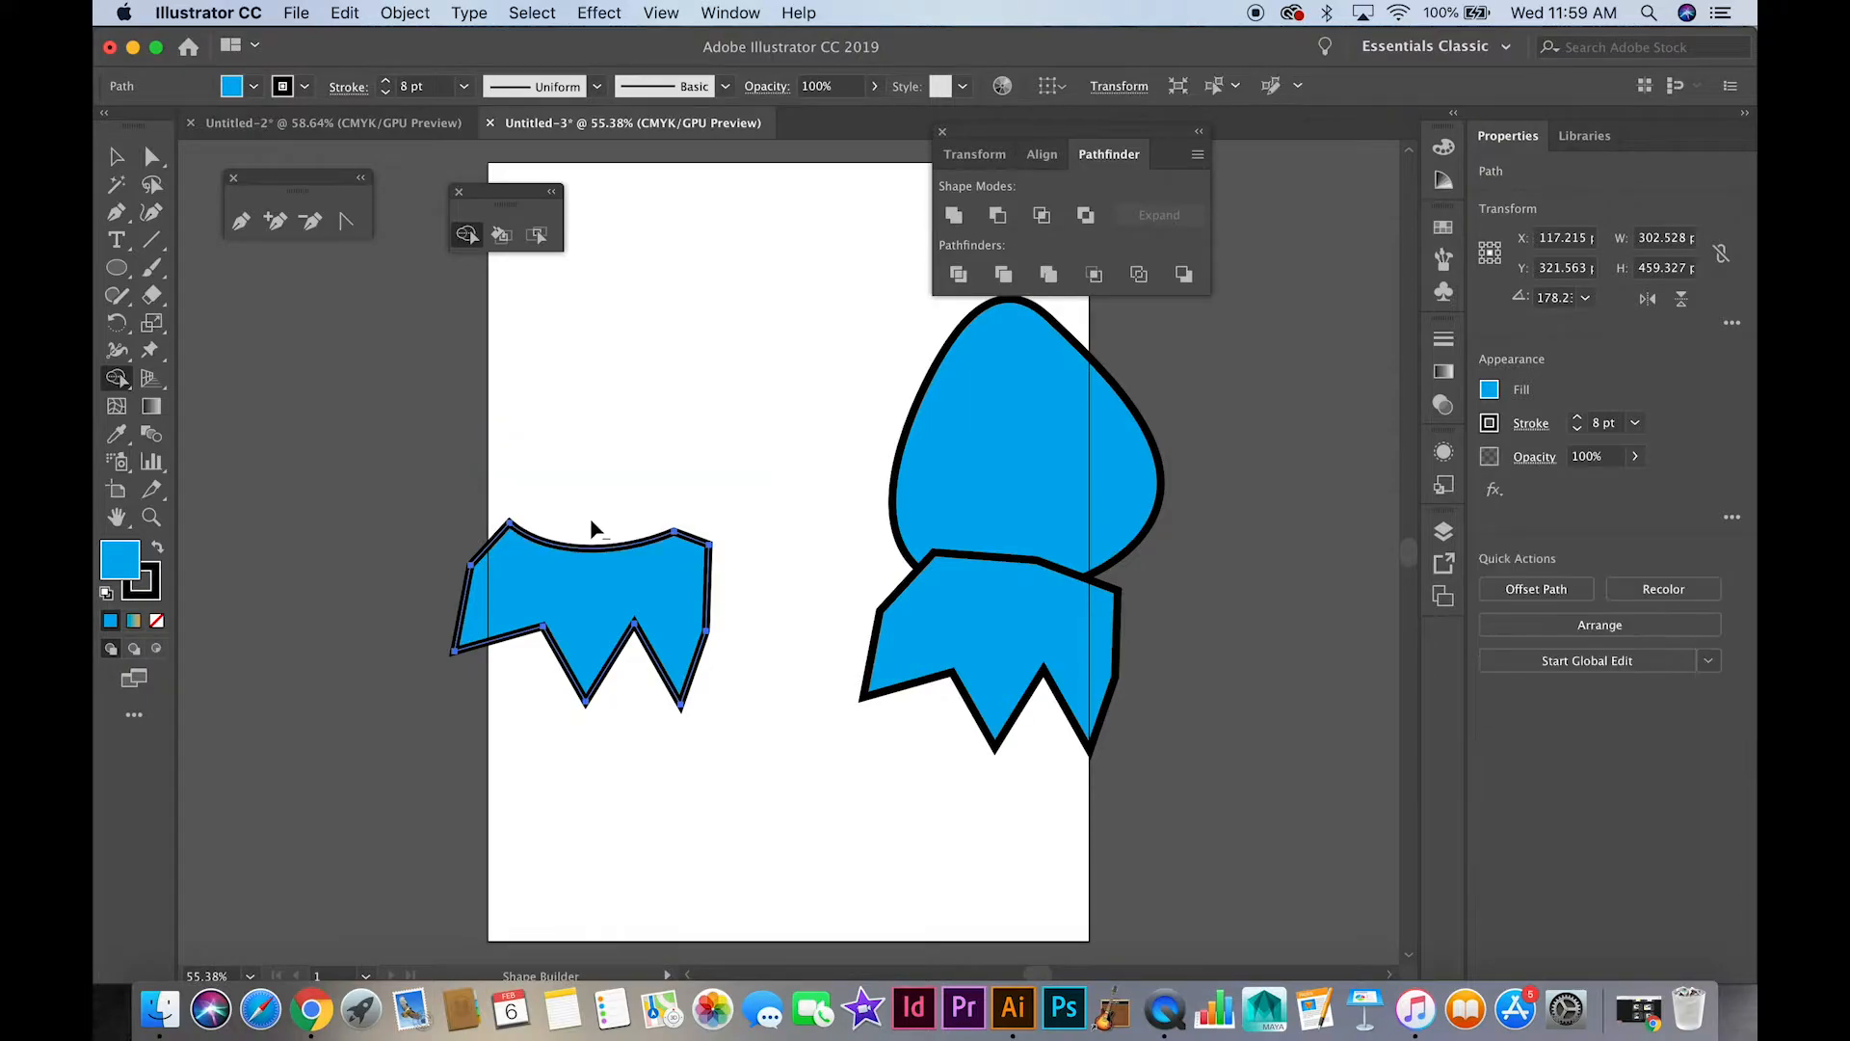
key(cmd+z)
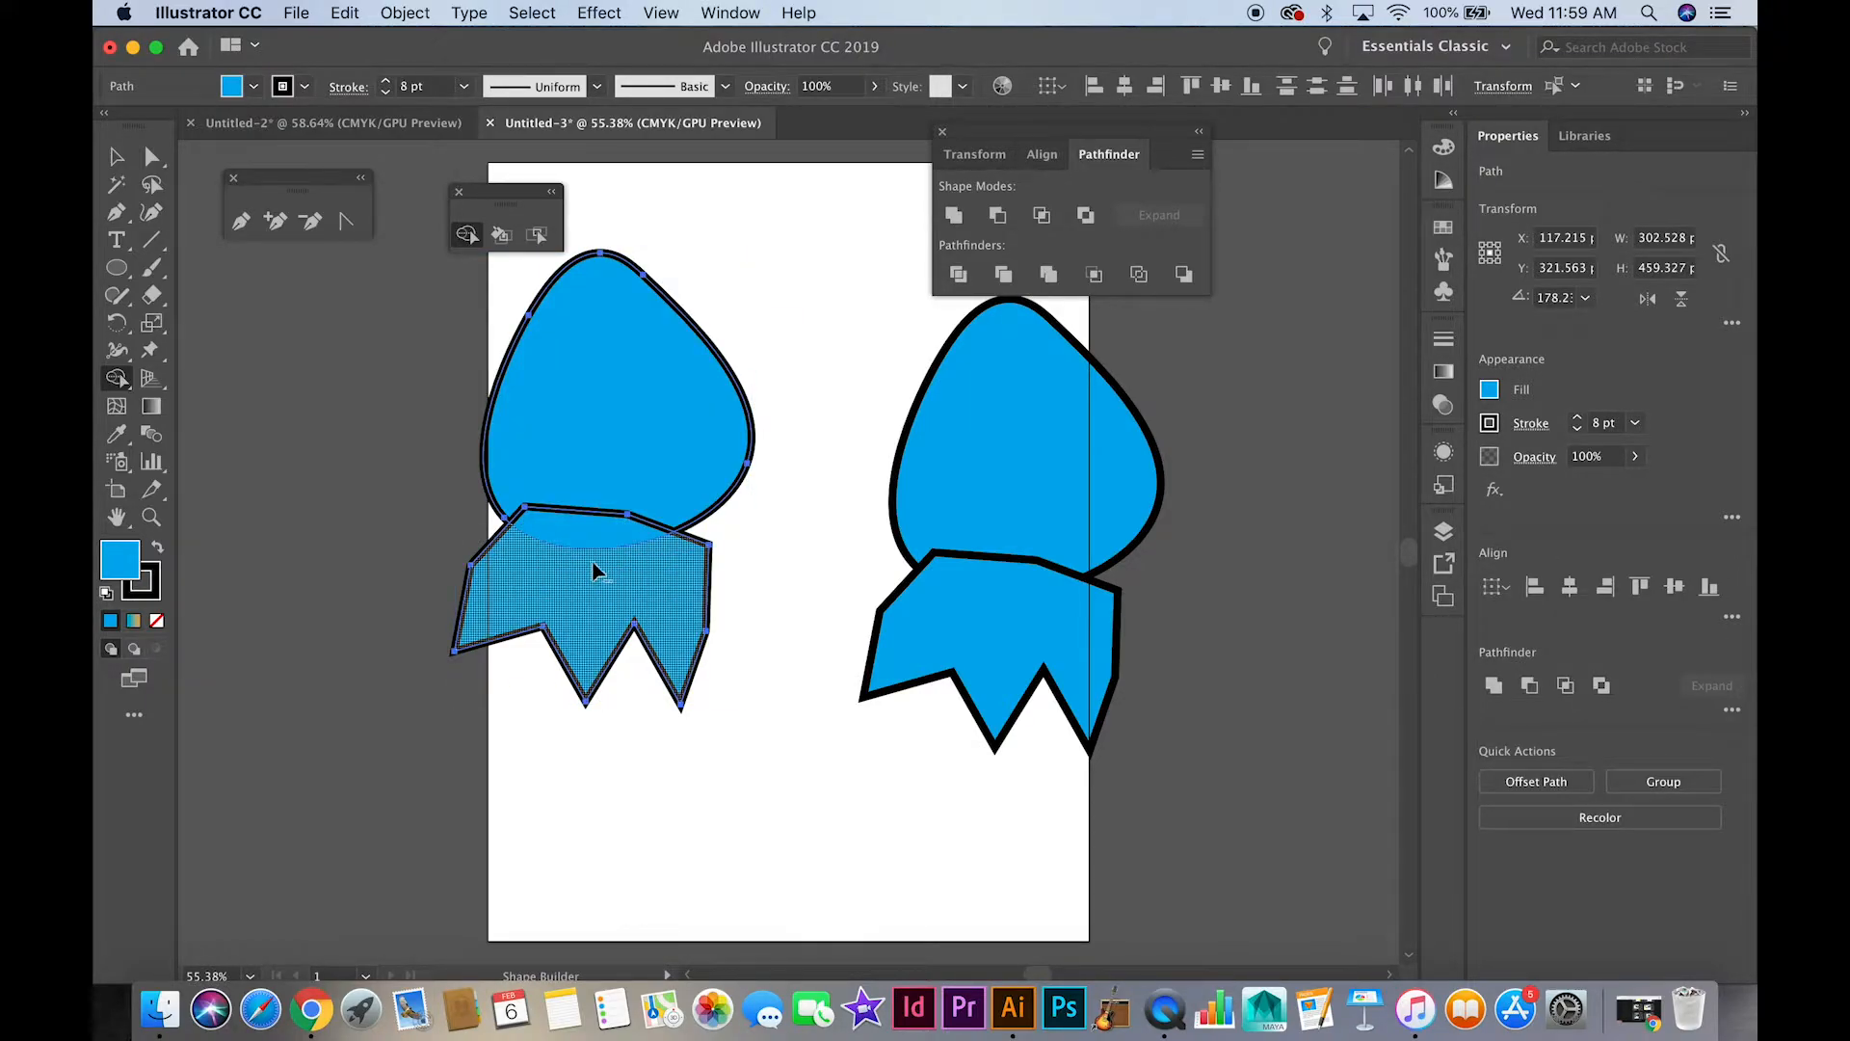
alt+click(583, 461)
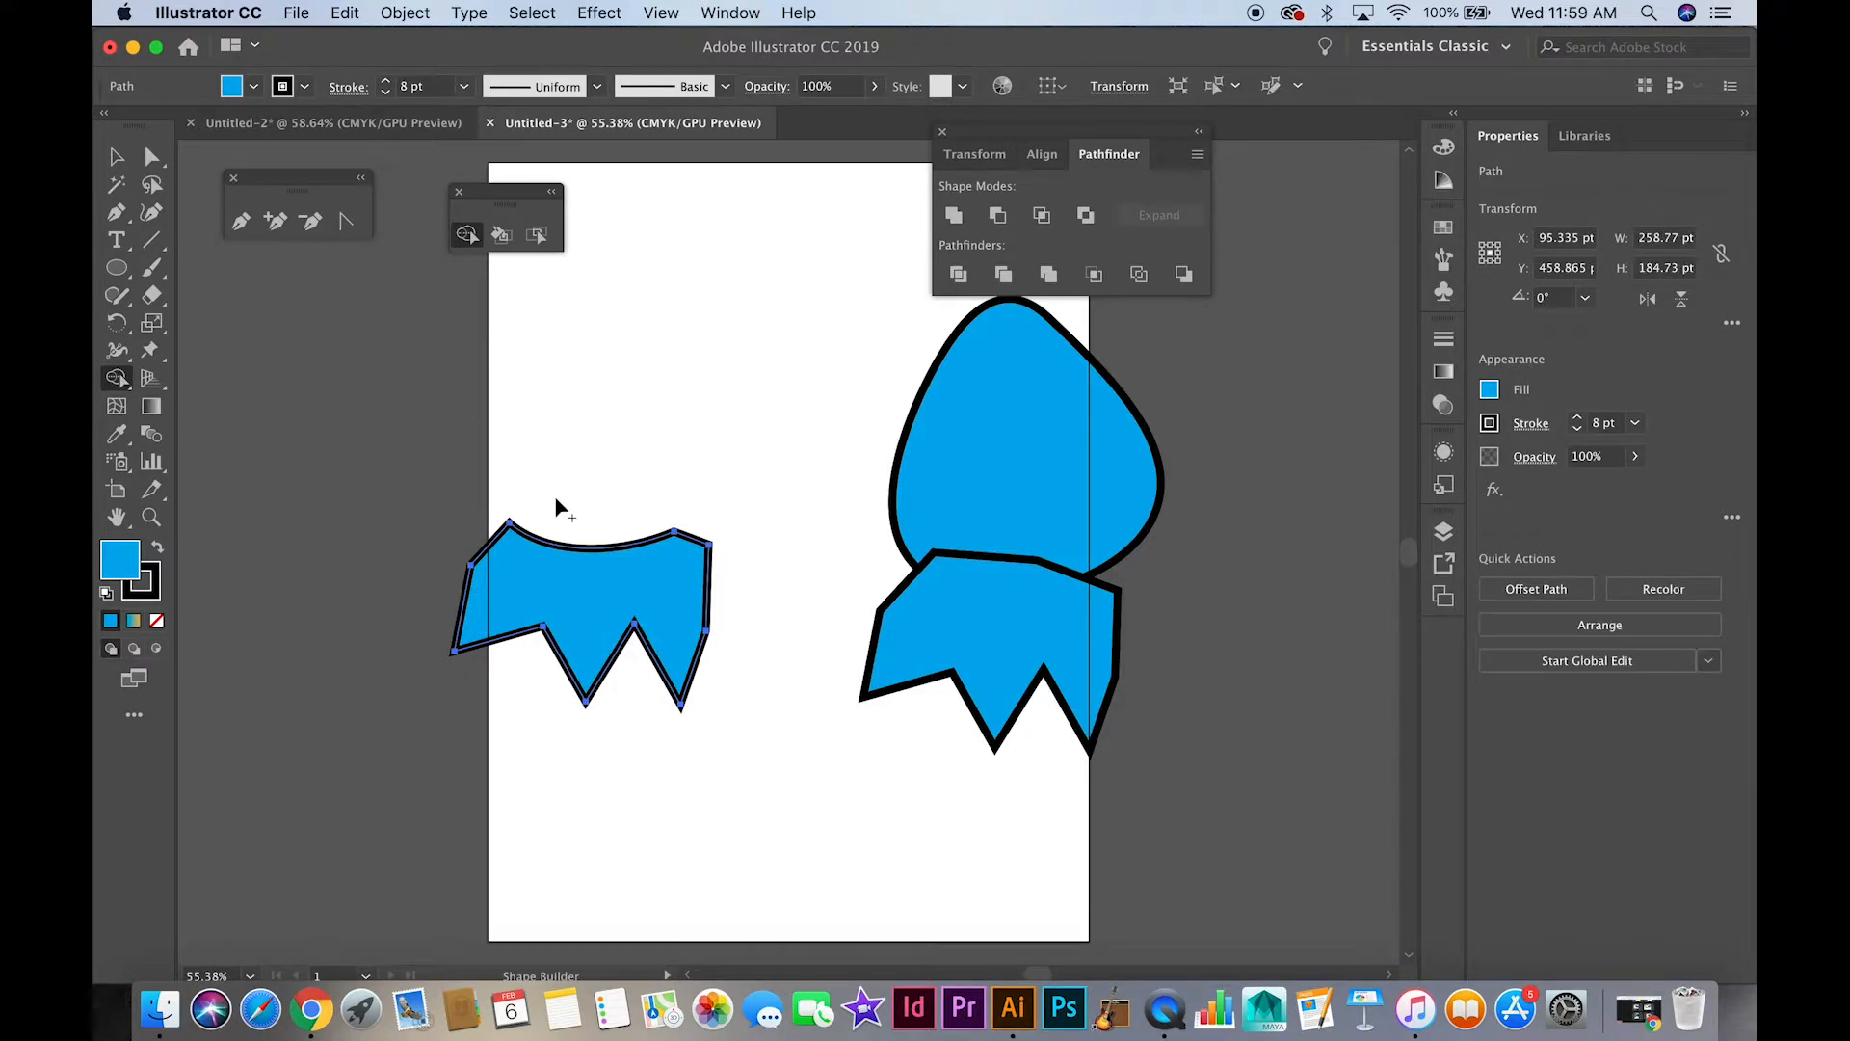
key(super+z)
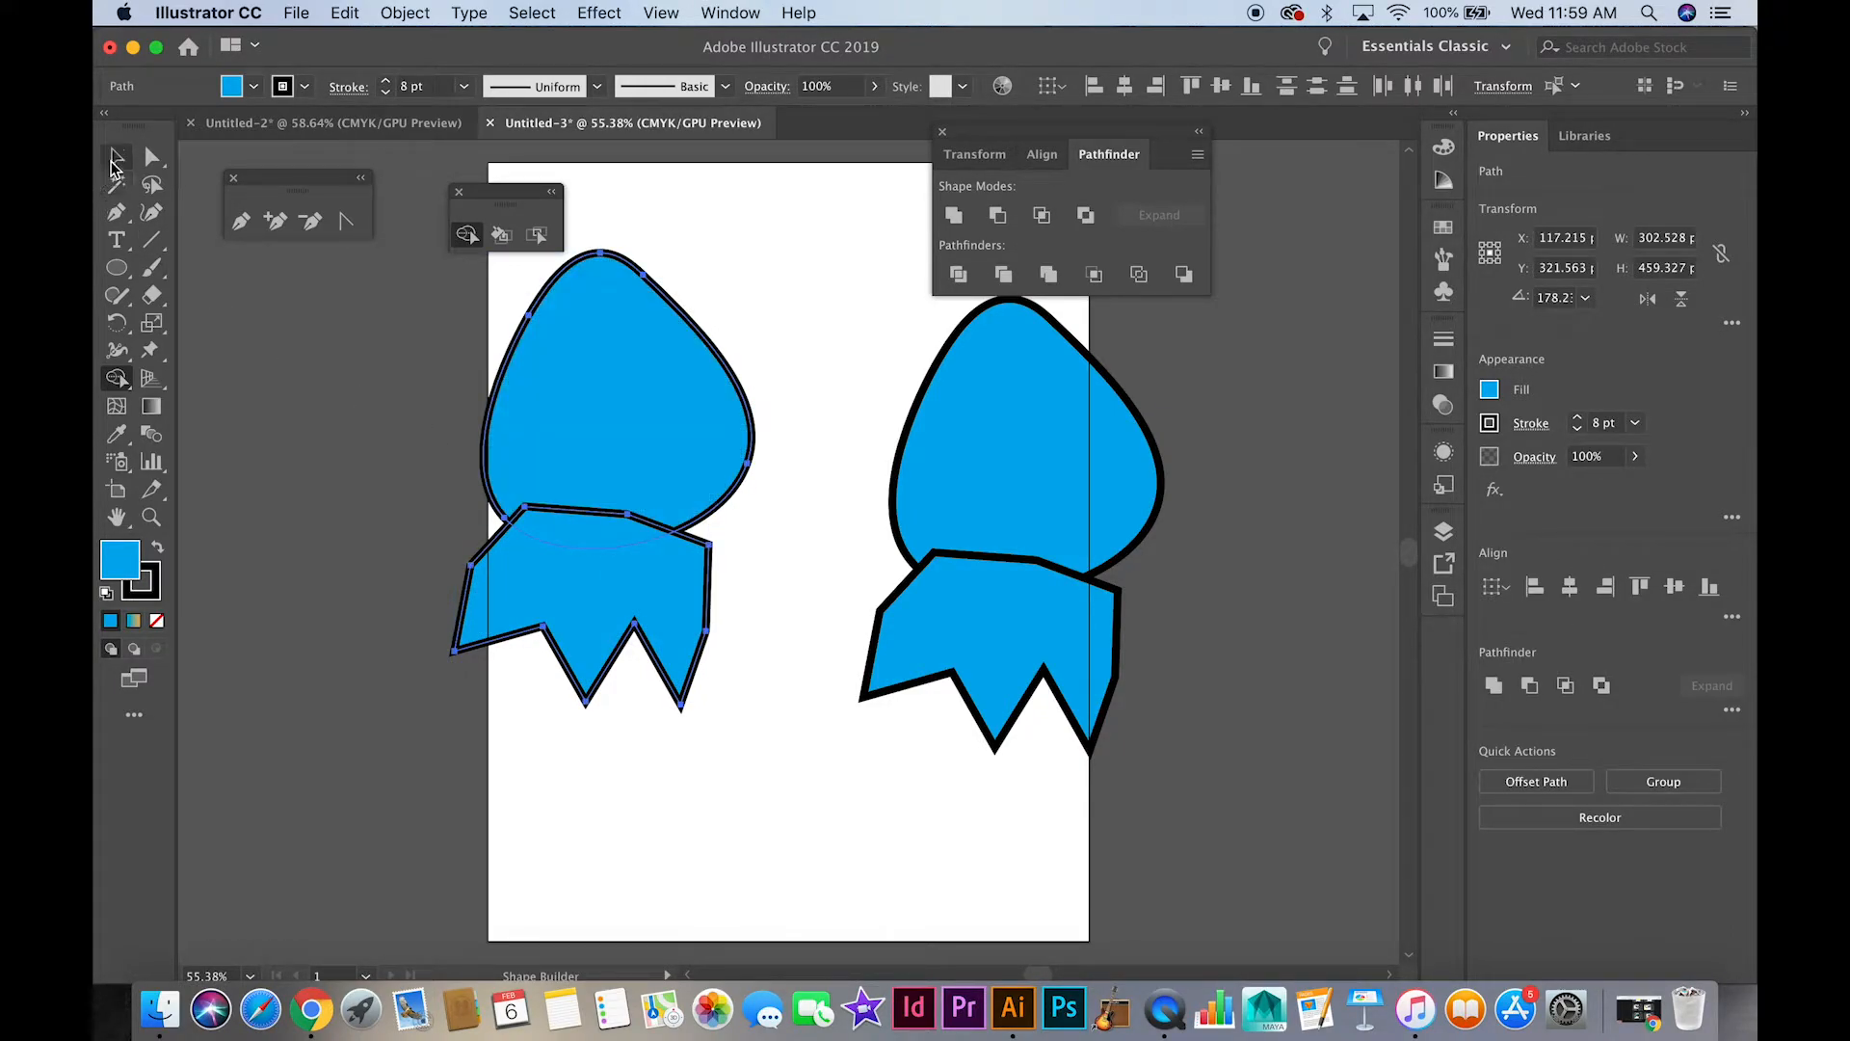
Select both shapes of the right pair and try the Pathfinder's Minus Front and Intersect modes, undoing each
click(115, 160)
click(1006, 358)
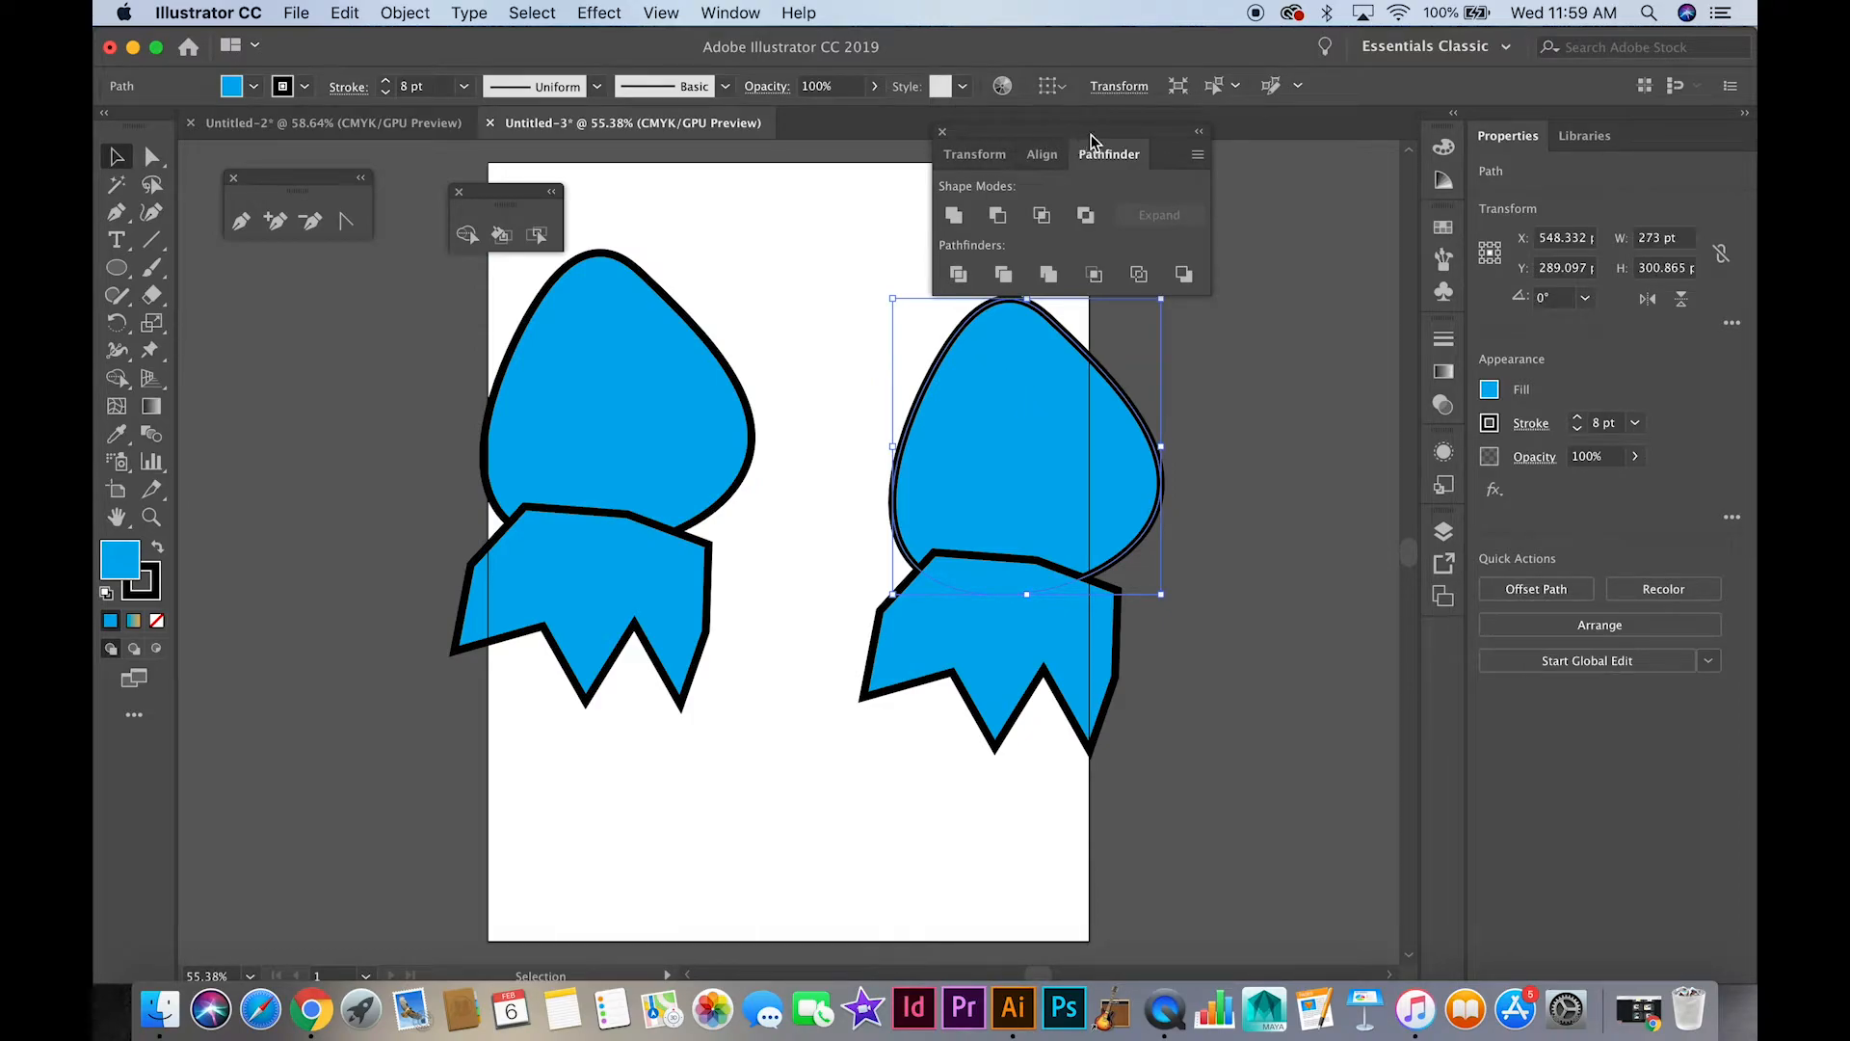
shift+click(1052, 662)
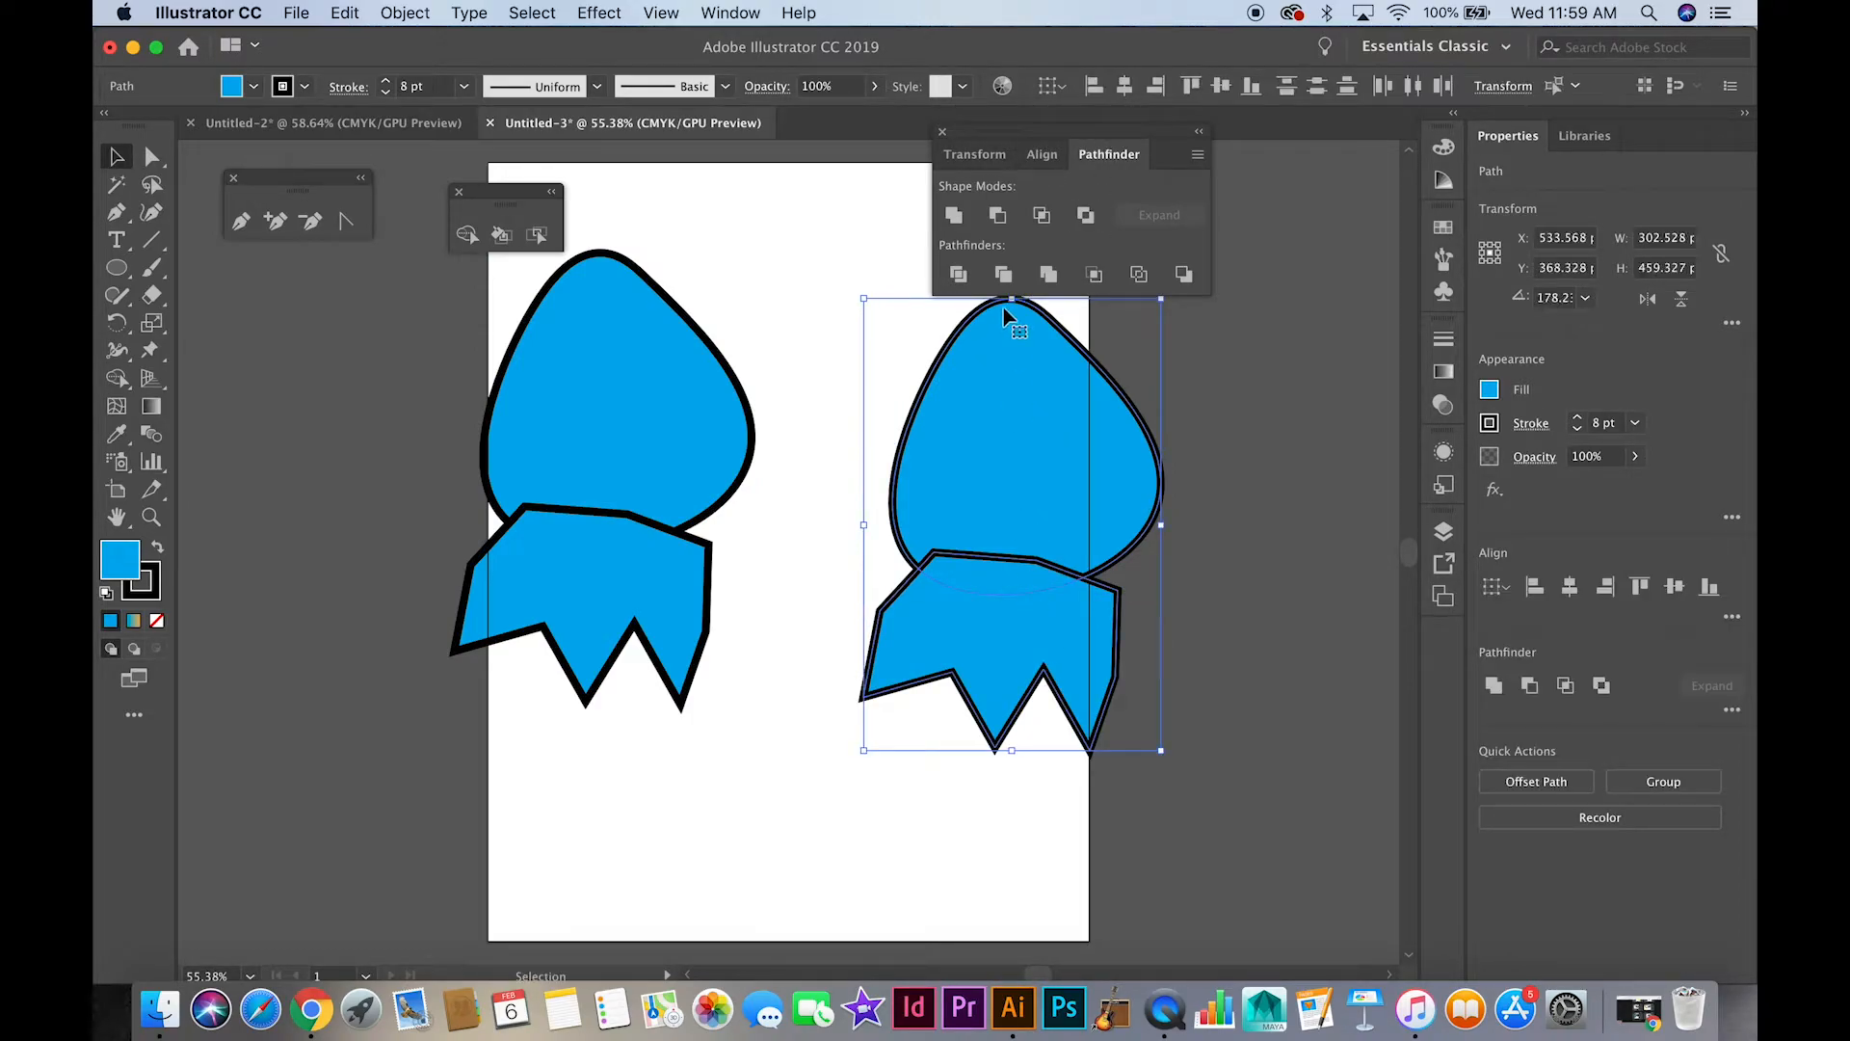
click(999, 215)
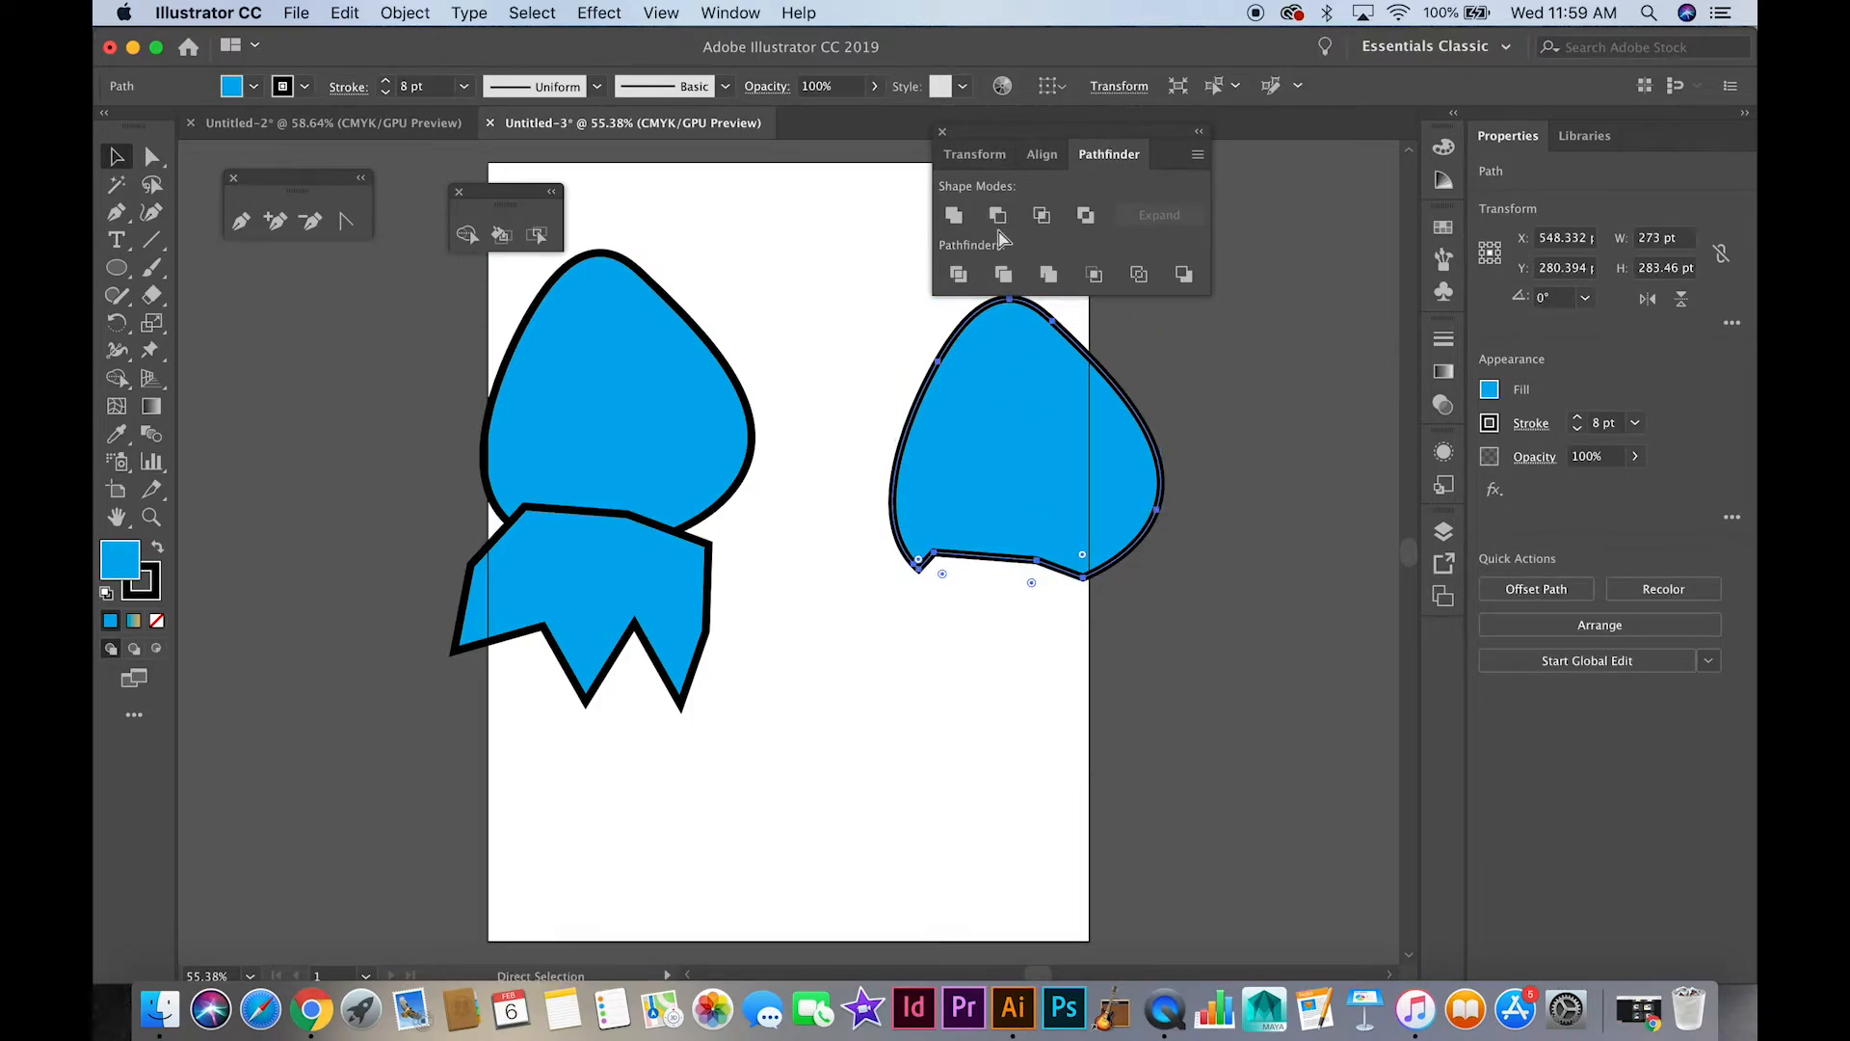
key(super+z)
click(1050, 218)
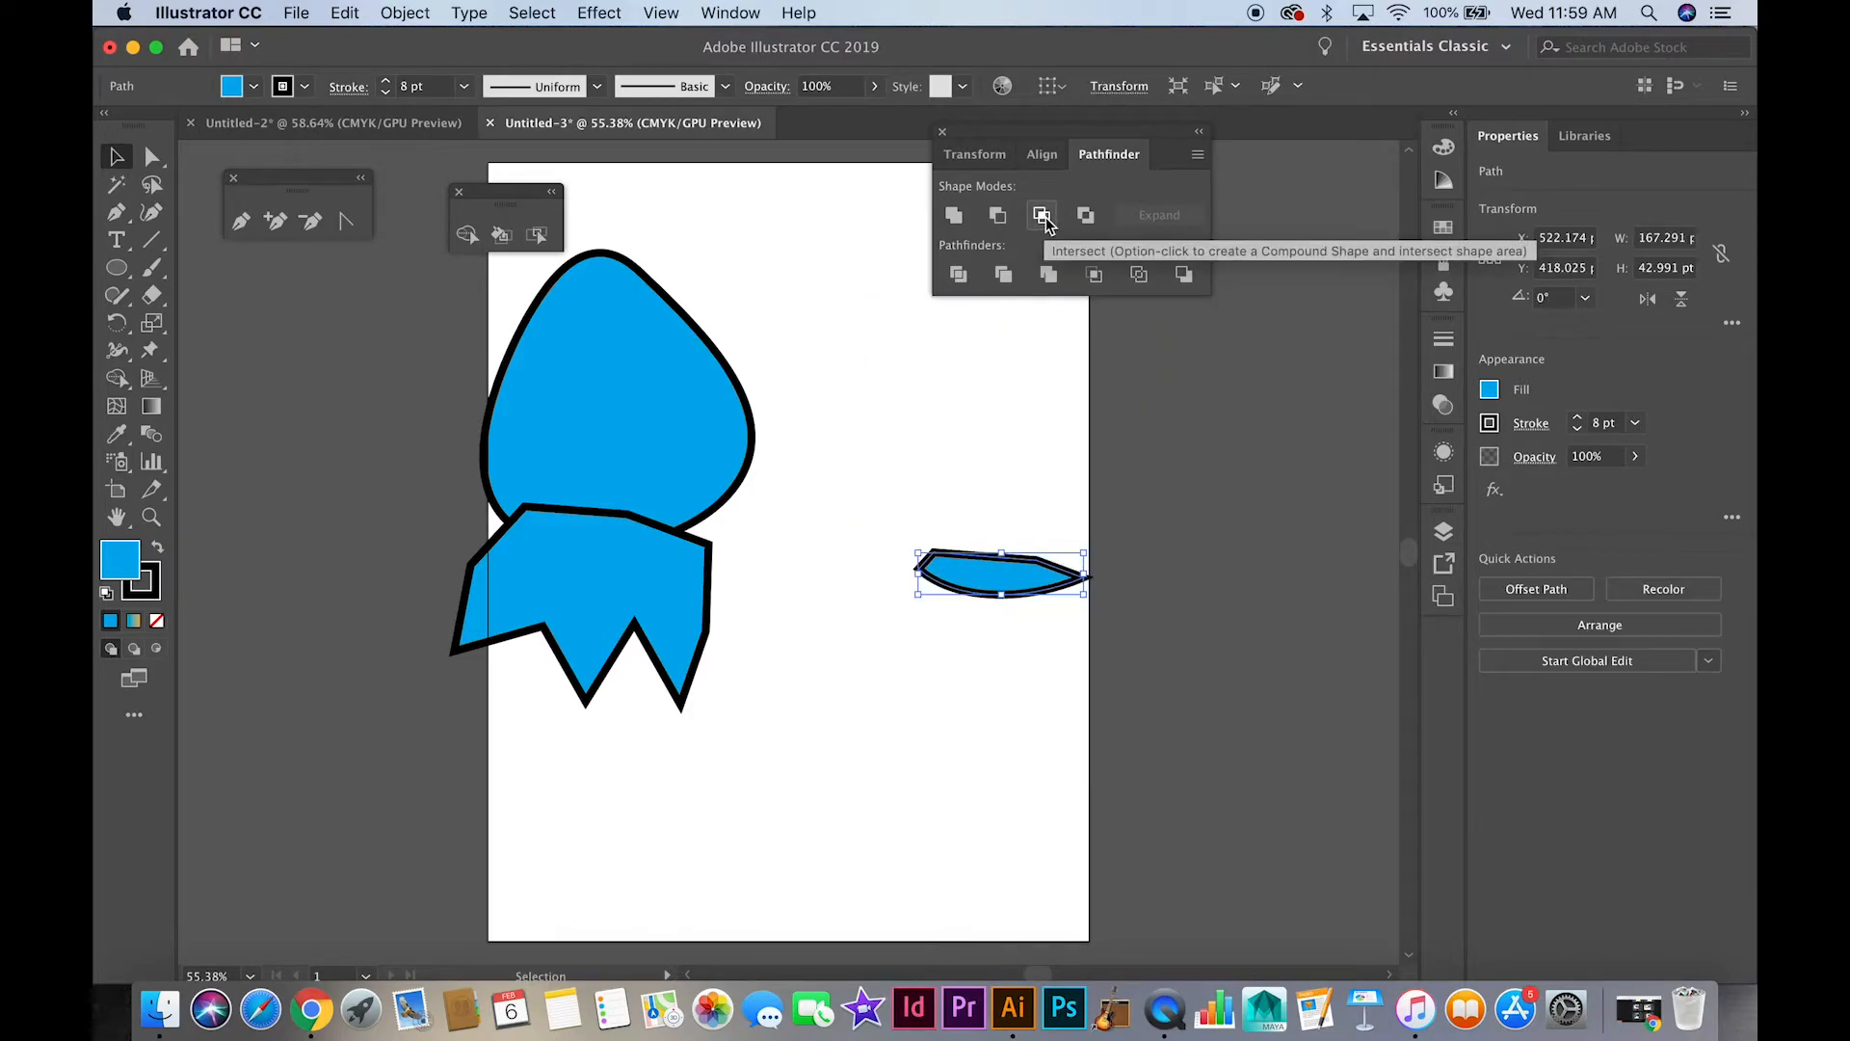
key(super+z)
Select the right pair's crown-like shape on its own
click(925, 376)
click(957, 586)
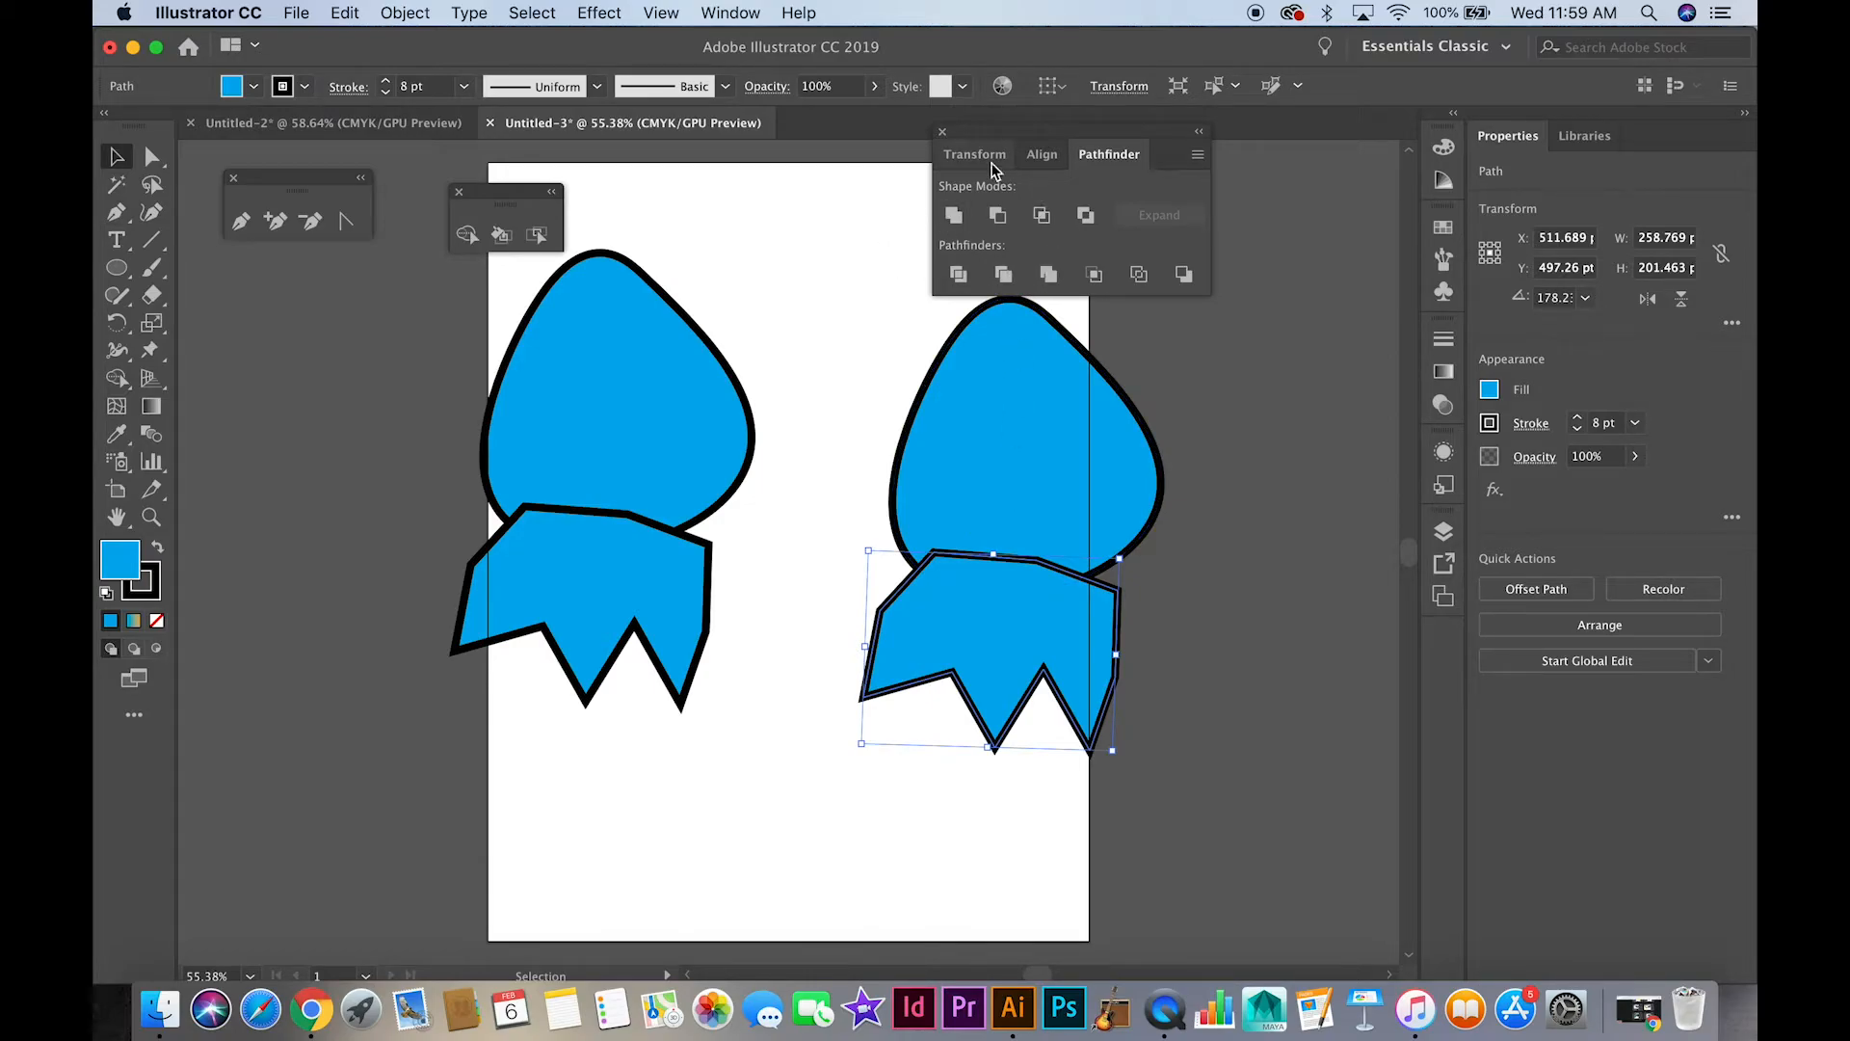